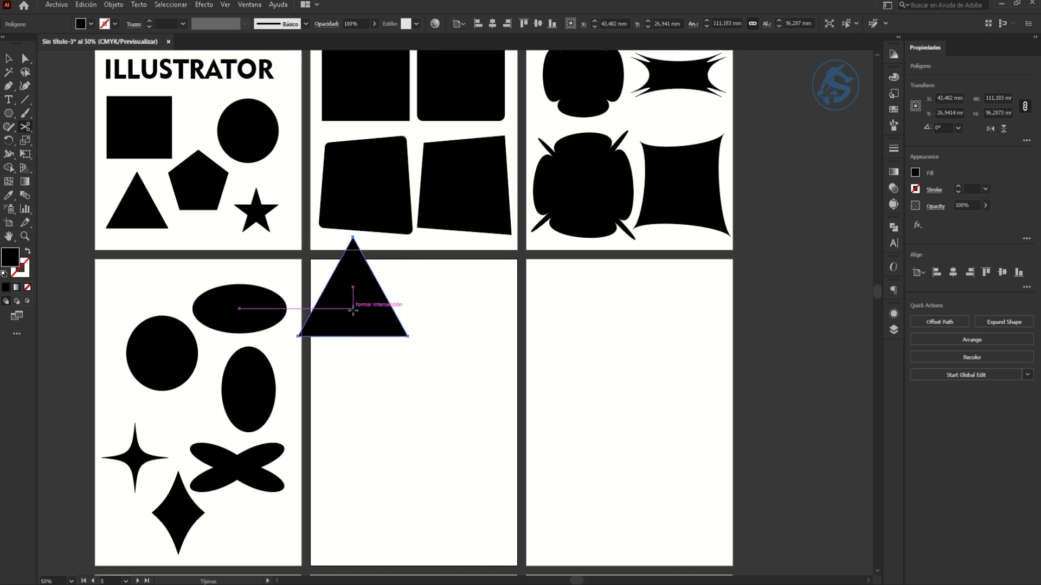
Move the triangle down onto the blank artboard.
{"action": "left_click", "coordinate": [372, 333]}
{"action": "key", "text": "Return"}
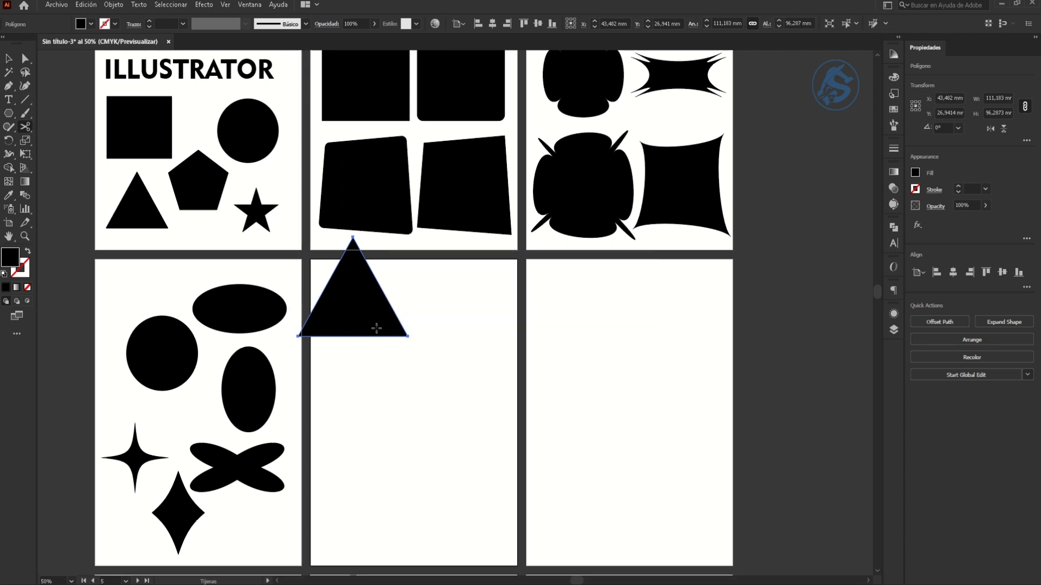
{"action": "key", "text": "v"}
{"action": "mouse_move", "coordinate": [379, 331]}
{"action": "left_mouse_down"}
{"action": "mouse_move", "coordinate": [407, 363]}
{"action": "mouse_move", "coordinate": [419, 359]}
{"action": "mouse_move", "coordinate": [374, 342]}
{"action": "mouse_move", "coordinate": [471, 347]}
{"action": "left_mouse_up"}
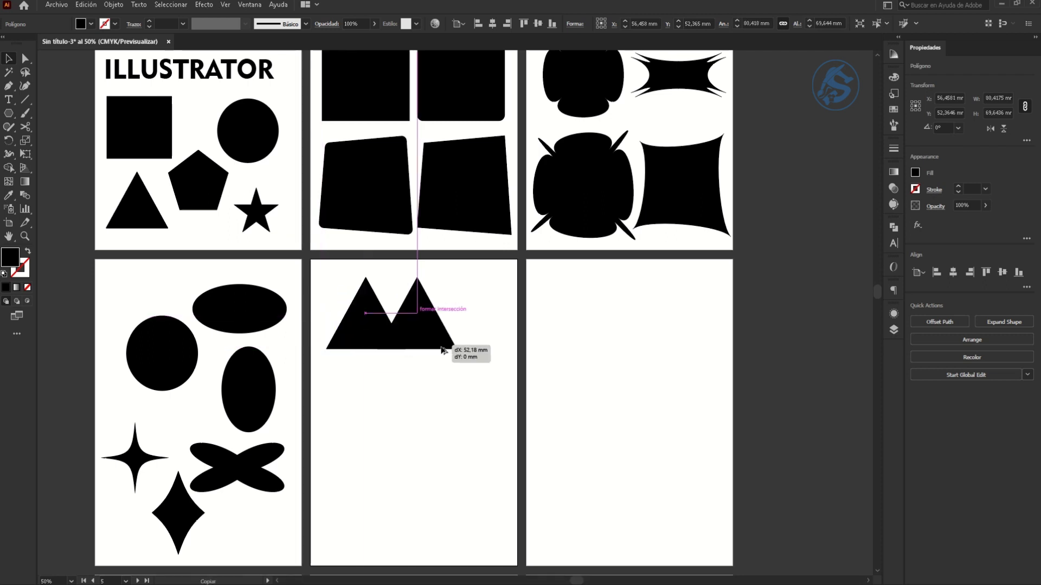
Round all corners of the right-hand triangle copy.
{"action": "scroll", "coordinate": [471, 347], "scroll_direction": "up", "scroll_amount": 1}
{"action": "key", "text": "a"}
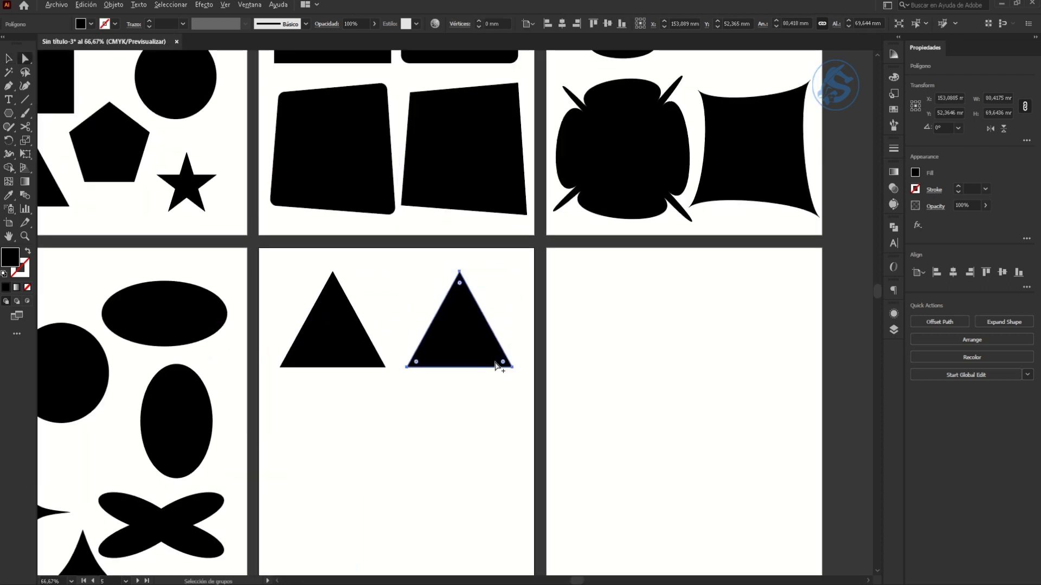
{"action": "scroll", "coordinate": [510, 369], "scroll_direction": "up", "scroll_amount": 2}
{"action": "left_click_drag", "start_coordinate": [520, 374], "coordinate": [511, 365]}
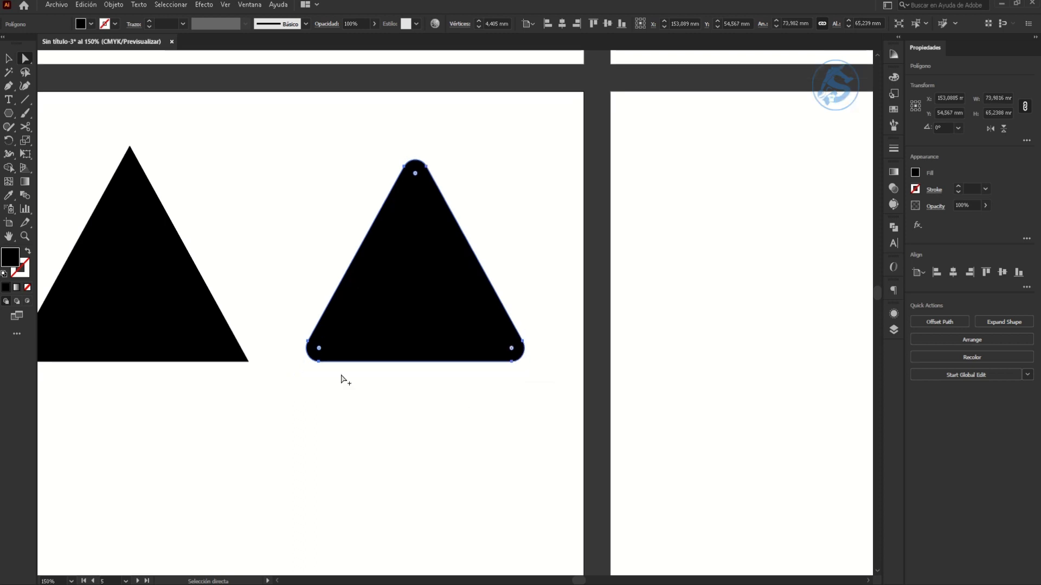
Duplicate the left triangle directly below it.
{"action": "key", "text": "v"}
{"action": "scroll", "coordinate": [341, 376], "scroll_direction": "down", "scroll_amount": 1}
{"action": "left_click_drag", "start_coordinate": [249, 349], "coordinate": [239, 495], "text": "alt"}
{"action": "scroll", "coordinate": [288, 379], "scroll_direction": "down", "scroll_amount": 1}
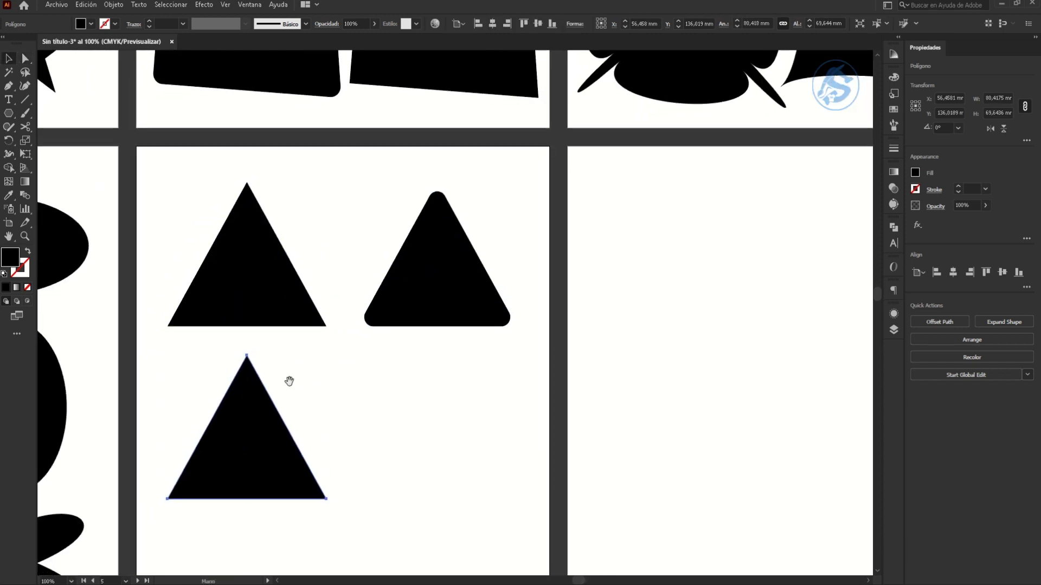
Skew the lower triangle by pulling its tip right and shifting its left base corner.
{"action": "key", "text": "a"}
{"action": "mouse_move", "coordinate": [247, 358]}
{"action": "left_mouse_down"}
{"action": "mouse_move", "coordinate": [274, 371]}
{"action": "mouse_move", "coordinate": [272, 390]}
{"action": "left_mouse_up"}
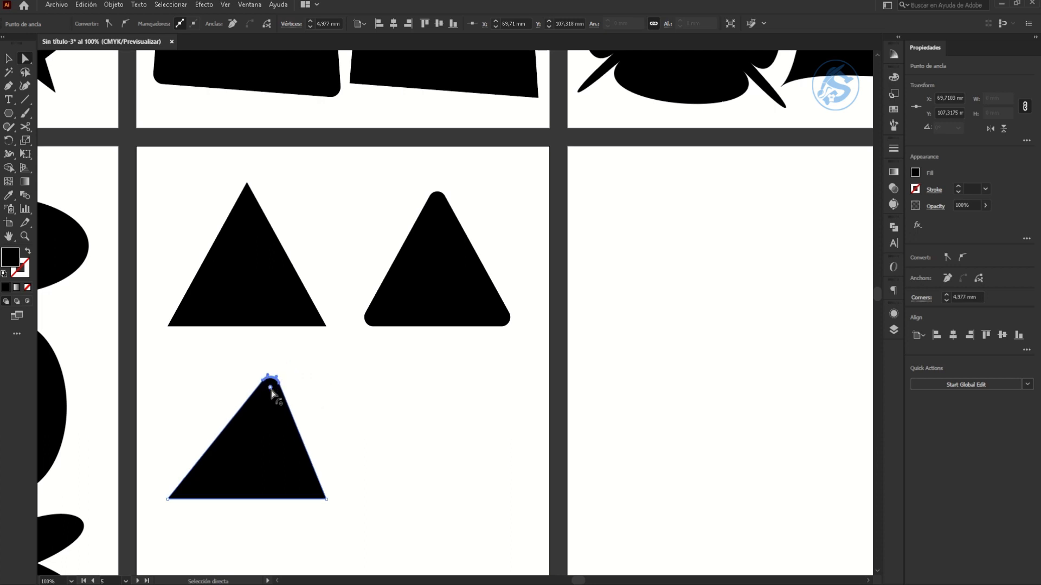
{"action": "left_click_drag", "start_coordinate": [167, 499], "coordinate": [186, 513]}
{"action": "key", "text": "v"}
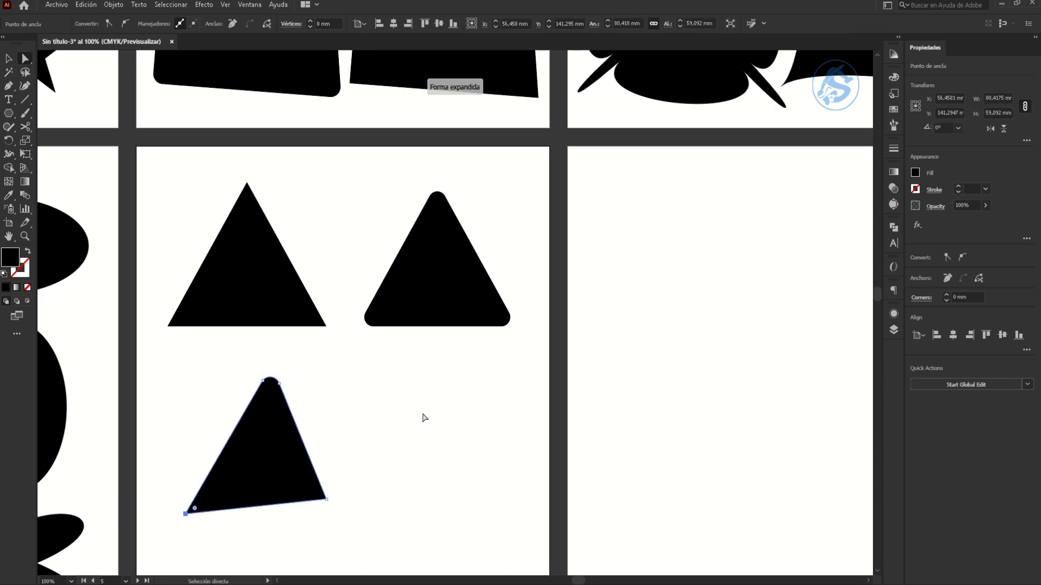
{"action": "left_click", "coordinate": [293, 349]}
Duplicate the upper-left triangle to the lower right and round its two base corners.
{"action": "left_click", "coordinate": [248, 265]}
{"action": "left_click_drag", "start_coordinate": [248, 264], "coordinate": [436, 445]}
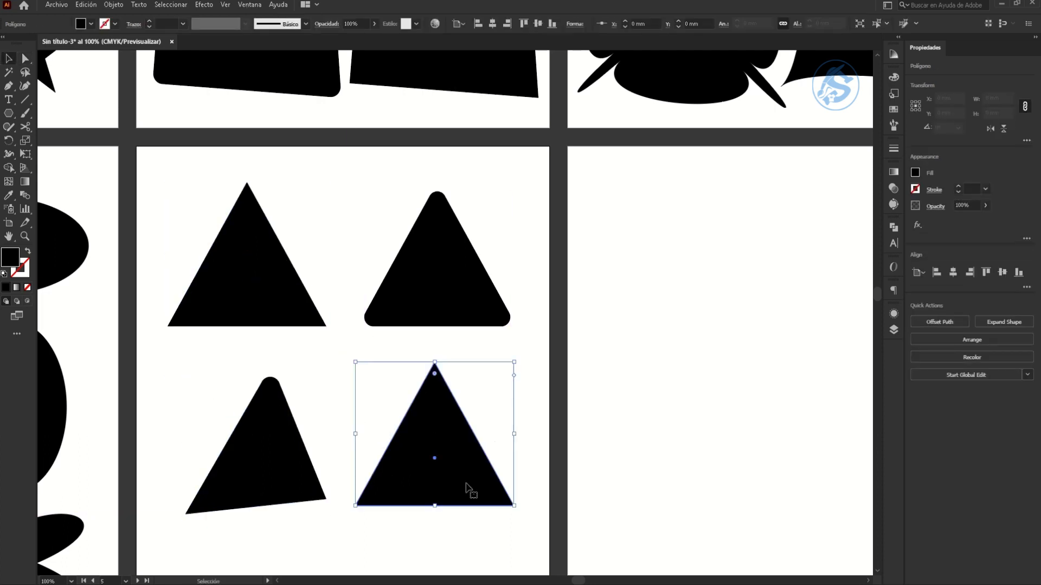
{"action": "key", "text": "a"}
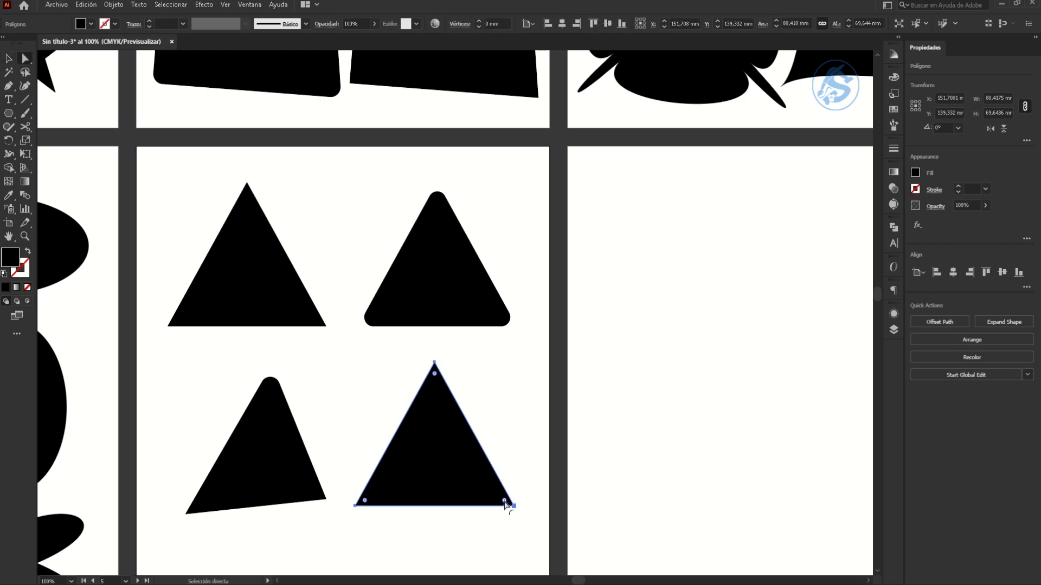
{"action": "mouse_move", "coordinate": [524, 531]}
{"action": "left_mouse_down"}
{"action": "mouse_move", "coordinate": [340, 492]}
{"action": "mouse_move", "coordinate": [379, 488]}
{"action": "left_mouse_up"}
{"action": "left_click", "coordinate": [488, 399]}
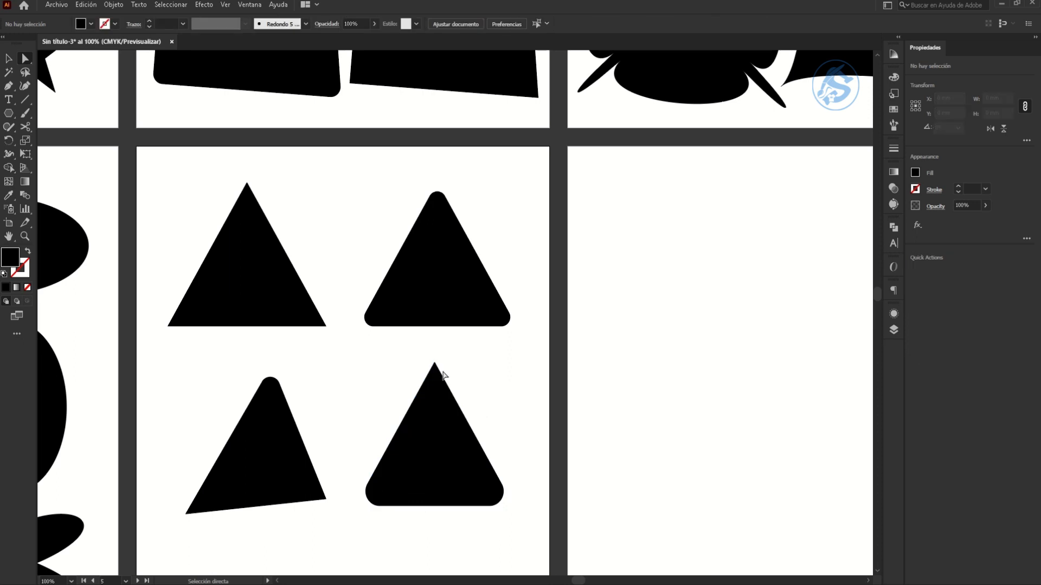
{"action": "left_click", "coordinate": [434, 366]}
{"action": "left_click_drag", "start_coordinate": [434, 367], "coordinate": [447, 362]}
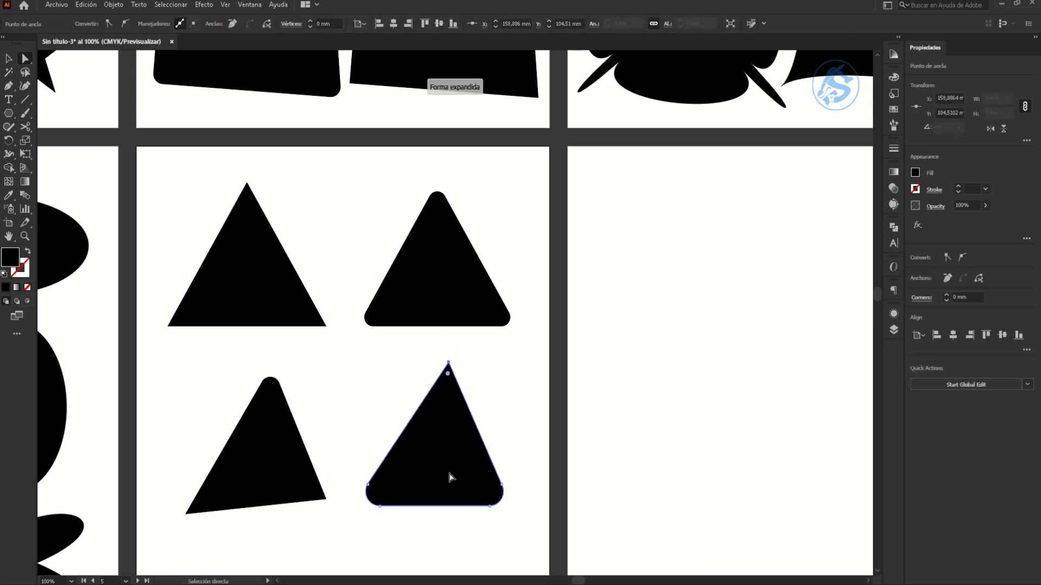
Copy the upper-left triangle to the artboard bottom and round its lower corners into a teardrop.
{"action": "scroll", "coordinate": [288, 223], "scroll_direction": "up", "scroll_amount": 2}
{"action": "left_click", "coordinate": [289, 222]}
{"action": "scroll", "coordinate": [288, 222], "scroll_direction": "down", "scroll_amount": 2}
{"action": "mouse_move", "coordinate": [288, 227]}
{"action": "left_mouse_down"}
{"action": "mouse_move", "coordinate": [287, 210]}
{"action": "mouse_move", "coordinate": [287, 390]}
{"action": "left_mouse_up"}
{"action": "scroll", "coordinate": [277, 396], "scroll_direction": "up", "scroll_amount": 2}
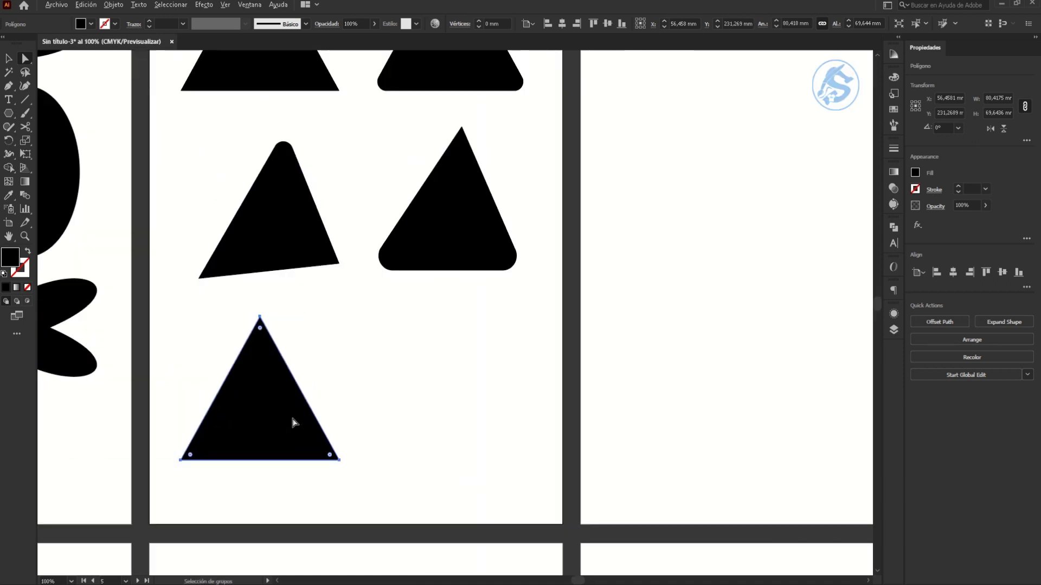
{"action": "left_click", "coordinate": [371, 488]}
{"action": "mouse_move", "coordinate": [371, 488]}
{"action": "left_mouse_down"}
{"action": "mouse_move", "coordinate": [158, 432]}
{"action": "mouse_move", "coordinate": [325, 347]}
{"action": "left_mouse_up"}
{"action": "key", "text": "v"}
{"action": "left_click", "coordinate": [330, 362]}
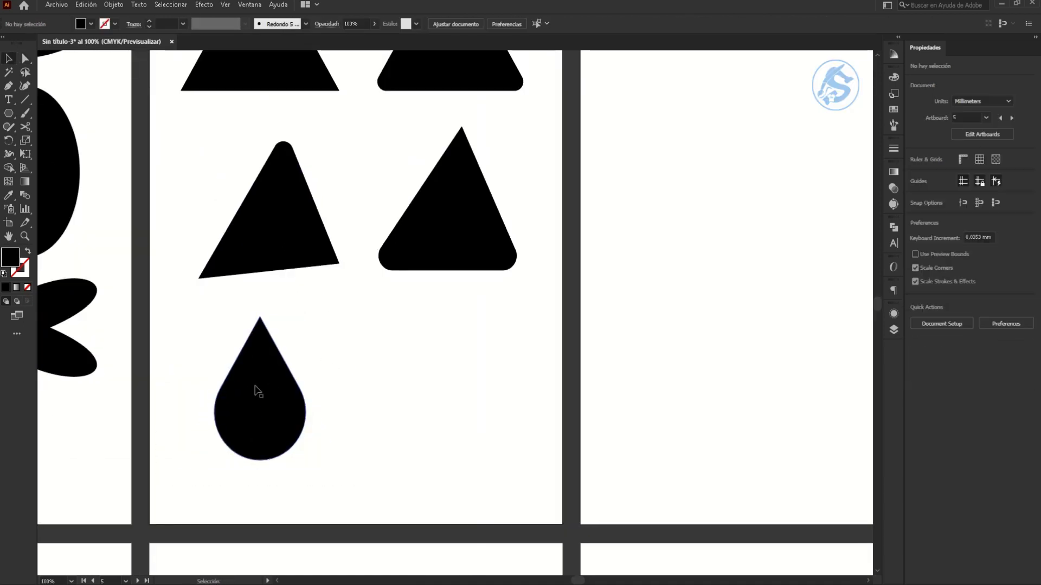
{"action": "scroll", "coordinate": [258, 390], "scroll_direction": "up", "scroll_amount": 2}
{"action": "left_click", "coordinate": [271, 460]}
{"action": "left_click", "coordinate": [405, 376]}
{"action": "scroll", "coordinate": [418, 412], "scroll_direction": "up", "scroll_amount": 2}
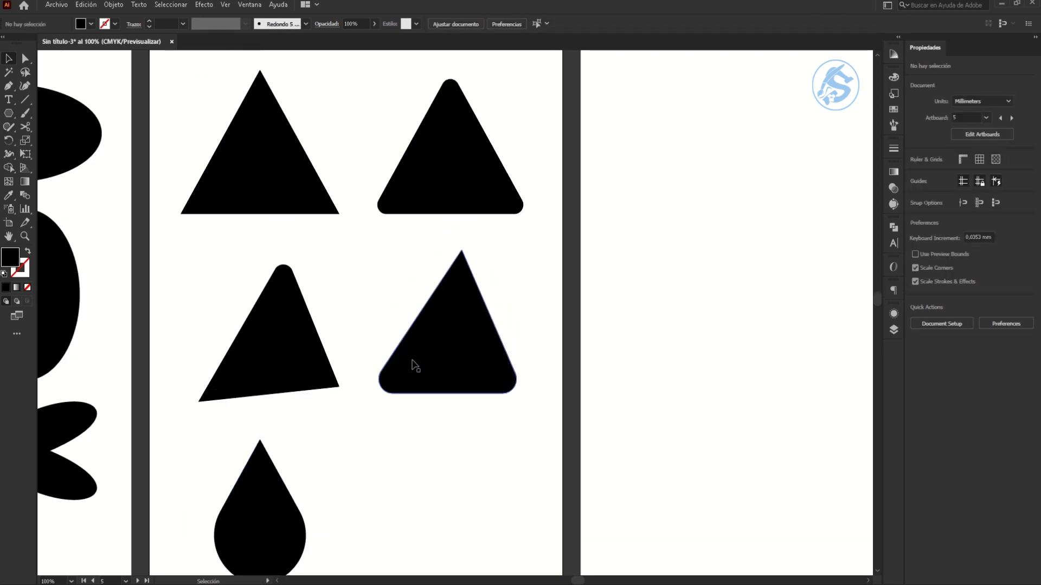
{"action": "scroll", "coordinate": [392, 315], "scroll_direction": "down", "scroll_amount": 1}
{"action": "scroll", "coordinate": [342, 388], "scroll_direction": "down", "scroll_amount": 1}
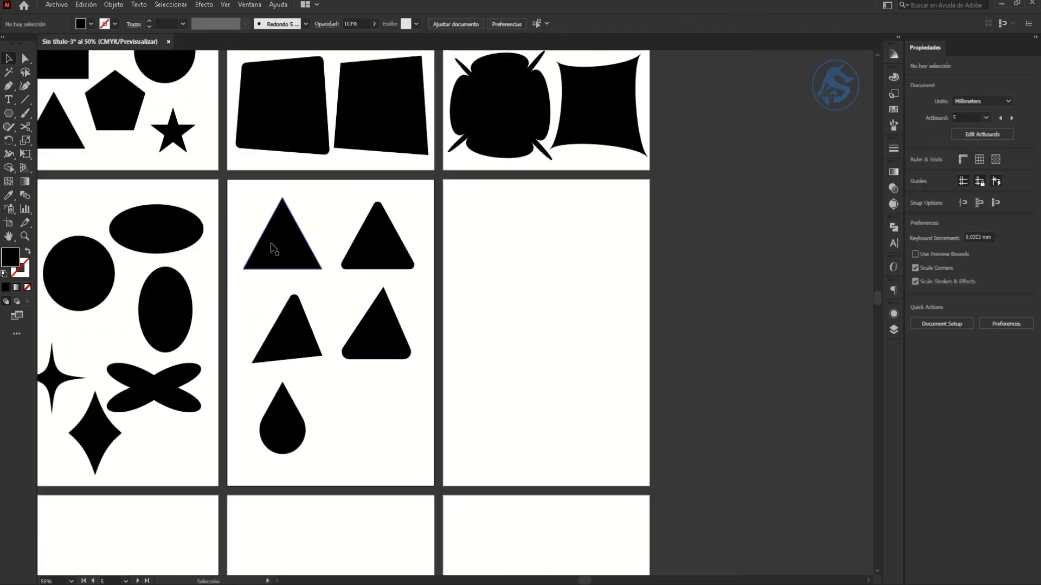
Copy the five triangle and teardrop shapes onto the right artboard, then select the copied plain triangle.
{"action": "left_click_drag", "start_coordinate": [255, 326], "coordinate": [425, 443]}
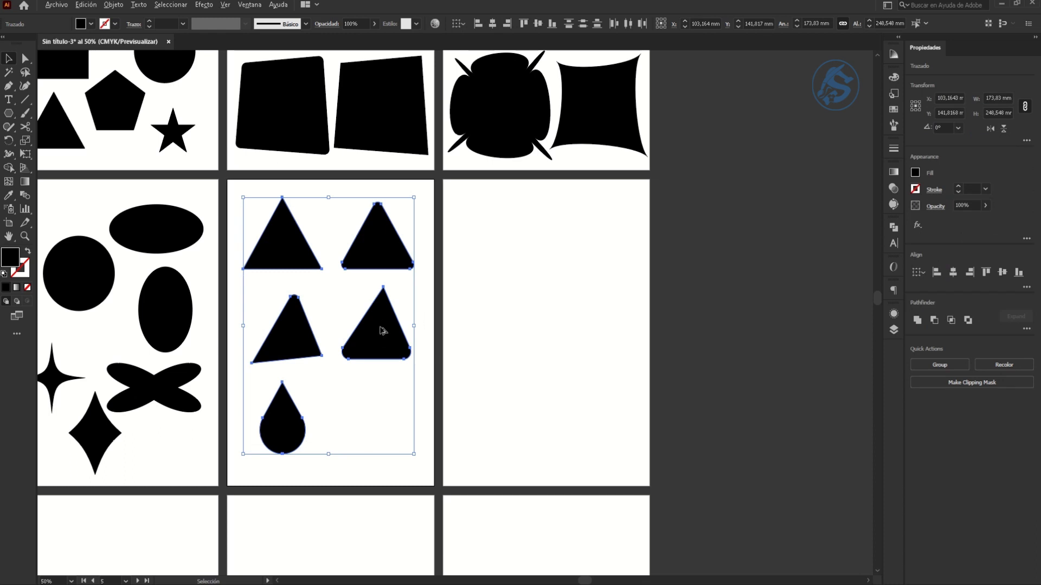
{"action": "left_click_drag", "start_coordinate": [382, 330], "coordinate": [599, 330]}
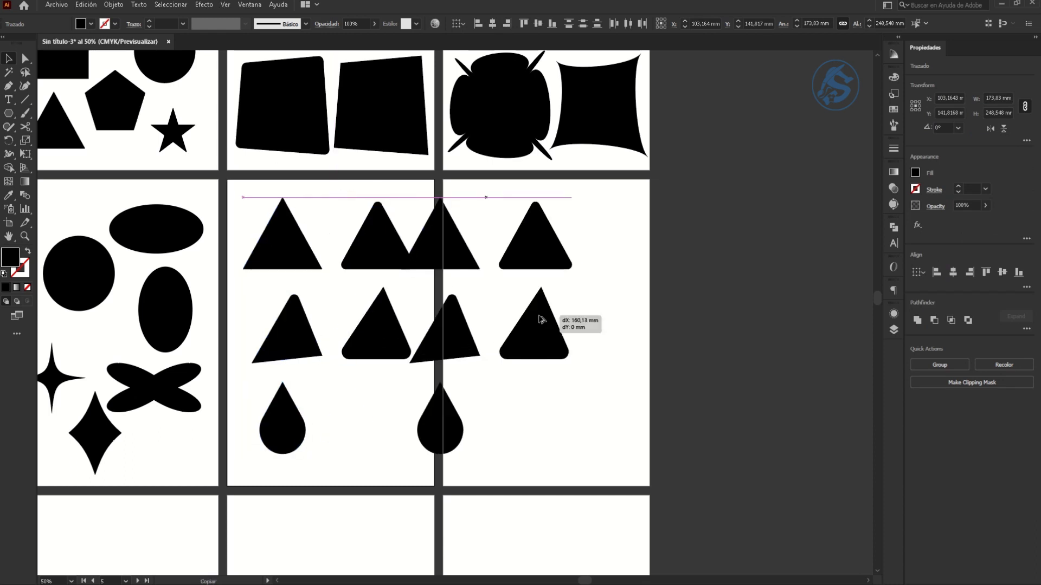
{"action": "left_click", "coordinate": [645, 315]}
{"action": "scroll", "coordinate": [701, 359], "scroll_direction": "up", "scroll_amount": 3}
{"action": "scroll", "coordinate": [686, 390], "scroll_direction": "down", "scroll_amount": 3}
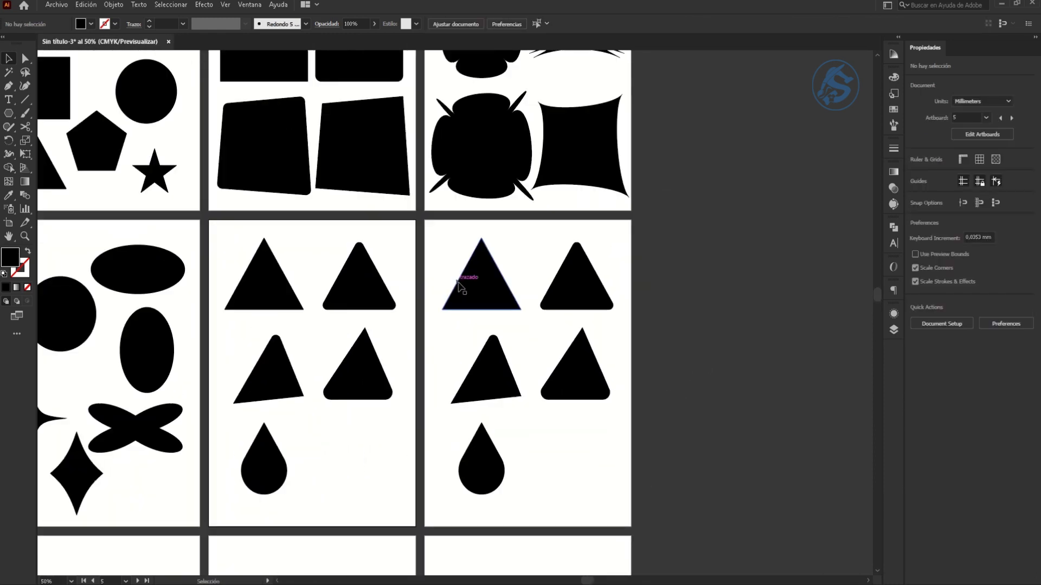
{"action": "left_click", "coordinate": [460, 286]}
{"action": "scroll", "coordinate": [460, 284], "scroll_direction": "up", "scroll_amount": 2}
{"action": "scroll", "coordinate": [441, 325], "scroll_direction": "up", "scroll_amount": 1}
{"action": "scroll", "coordinate": [368, 218], "scroll_direction": "down", "scroll_amount": 3}
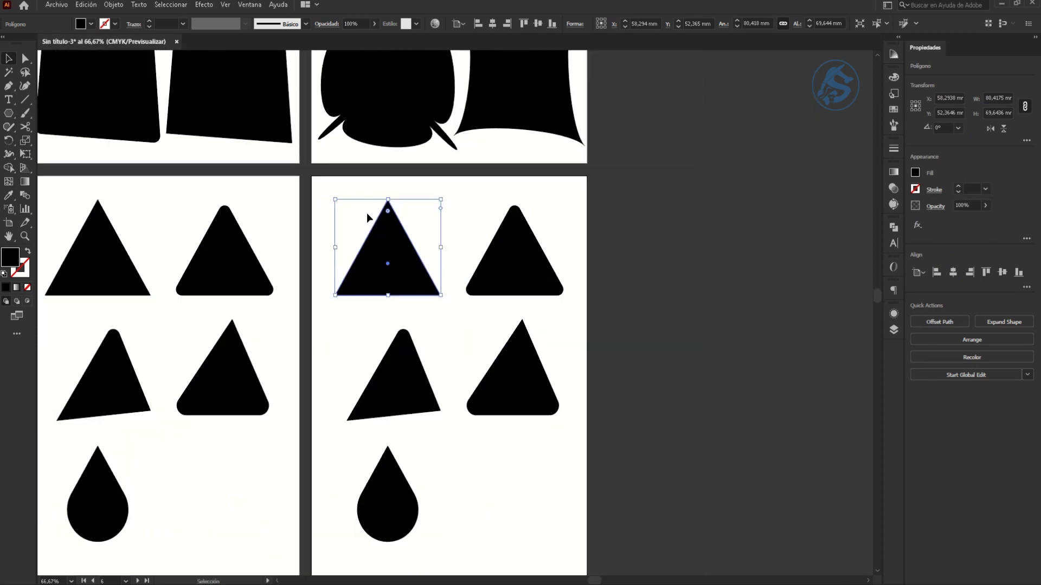
Apply a negative Pucker & Bloat to the plain triangle copy for concave, spiky sides.
{"action": "left_click", "coordinate": [204, 4]}
{"action": "mouse_move", "coordinate": [252, 112]}
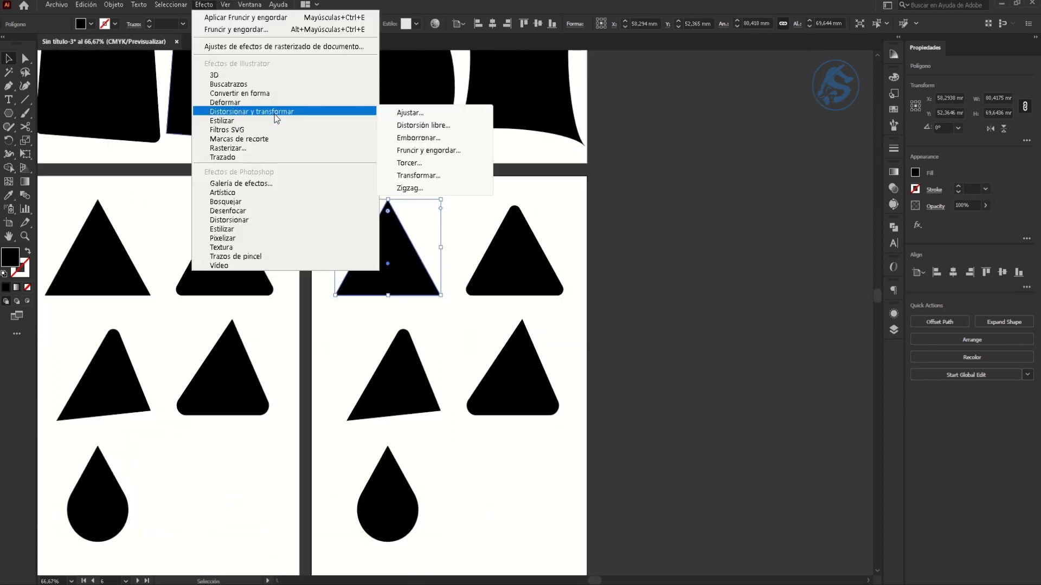
{"action": "left_click", "coordinate": [428, 150]}
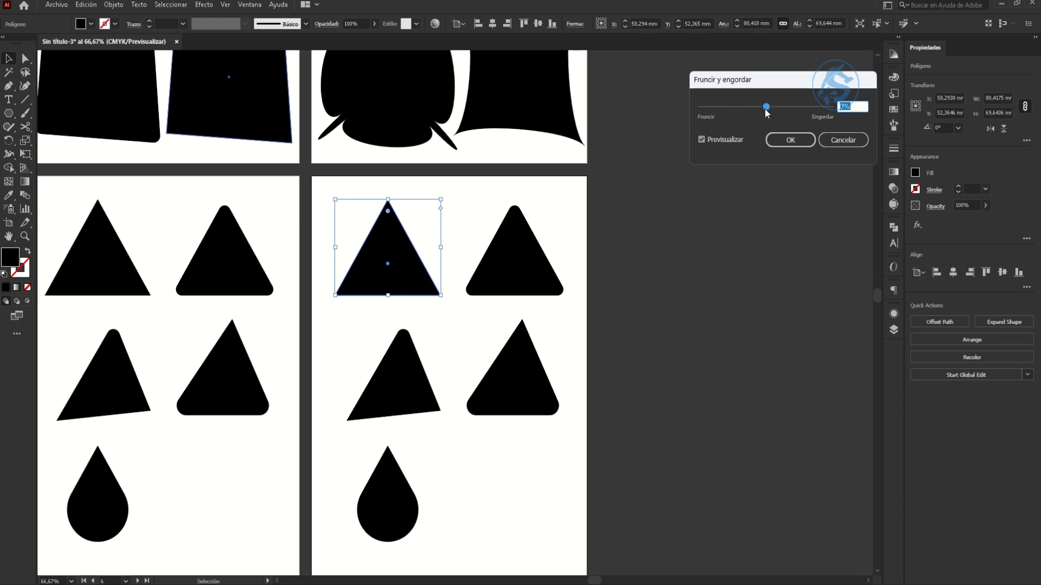
{"action": "left_click_drag", "start_coordinate": [766, 107], "coordinate": [829, 112]}
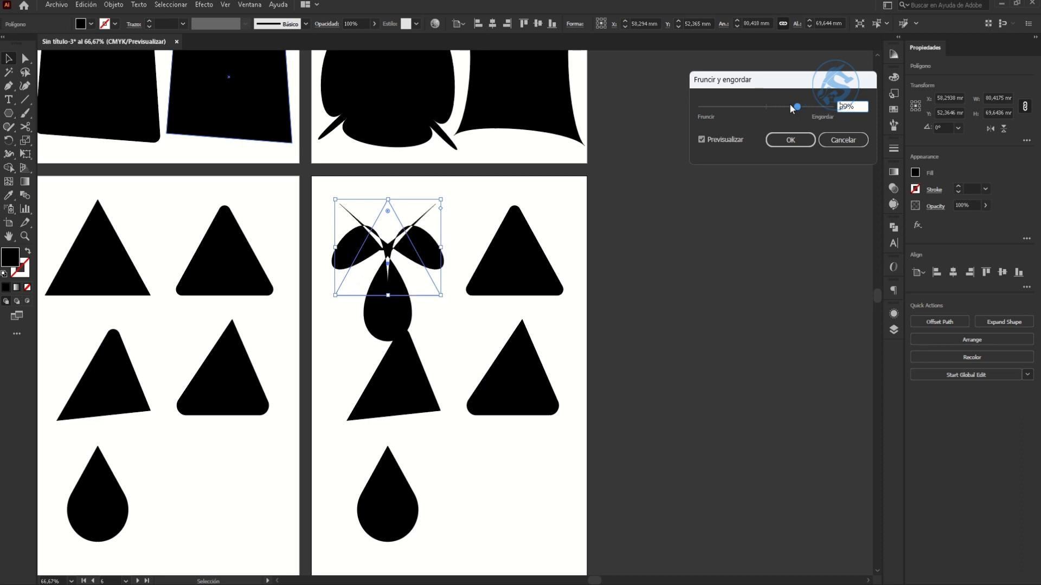
{"action": "left_click_drag", "start_coordinate": [711, 94], "coordinate": [762, 108]}
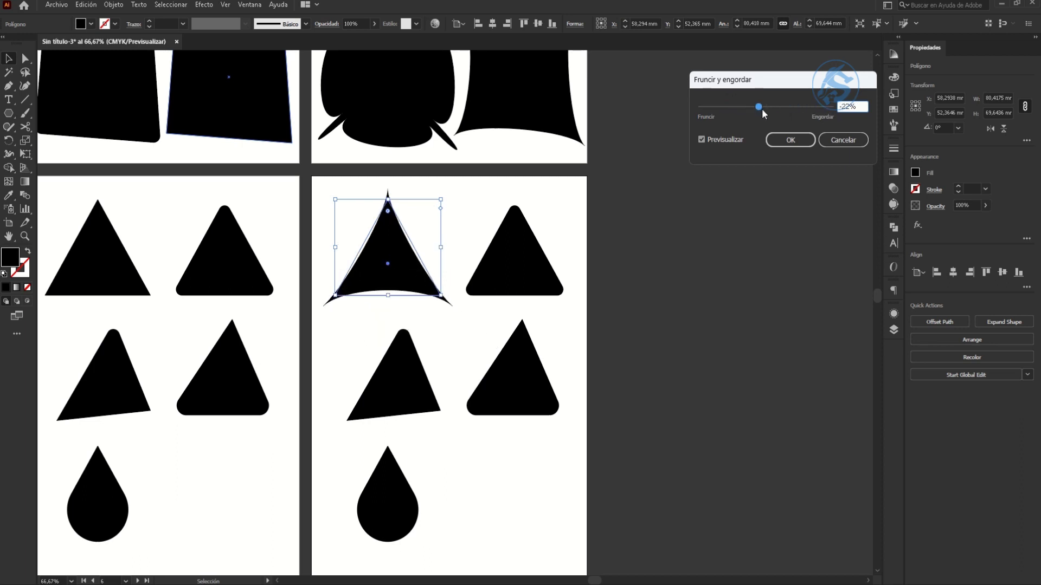
{"action": "left_click", "coordinate": [790, 140]}
Apply a positive Pucker & Bloat to the rounded triangle to form lobed petals.
{"action": "left_click", "coordinate": [490, 295]}
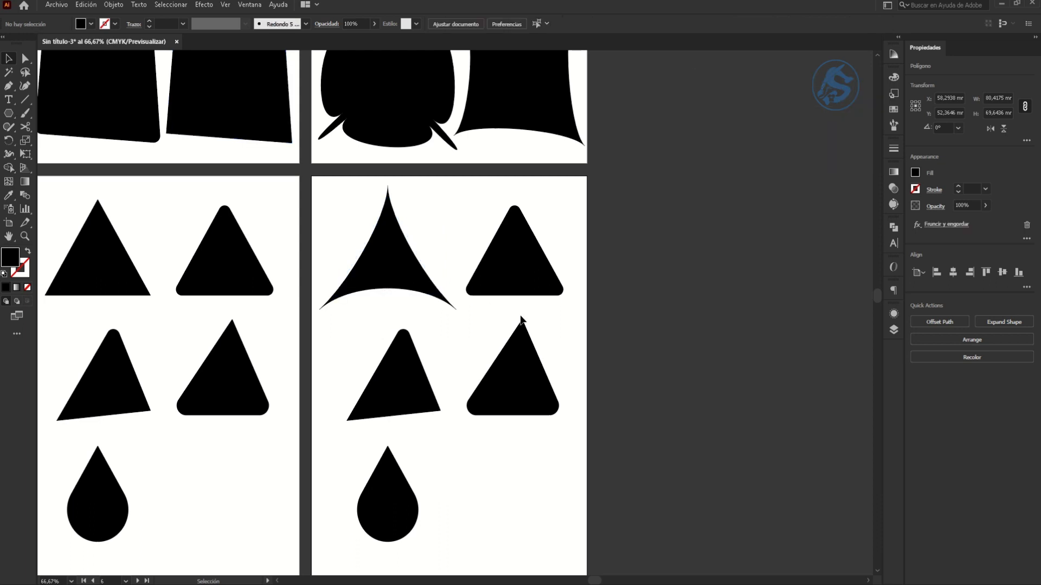
{"action": "left_click", "coordinate": [203, 4]}
{"action": "mouse_move", "coordinate": [251, 112]}
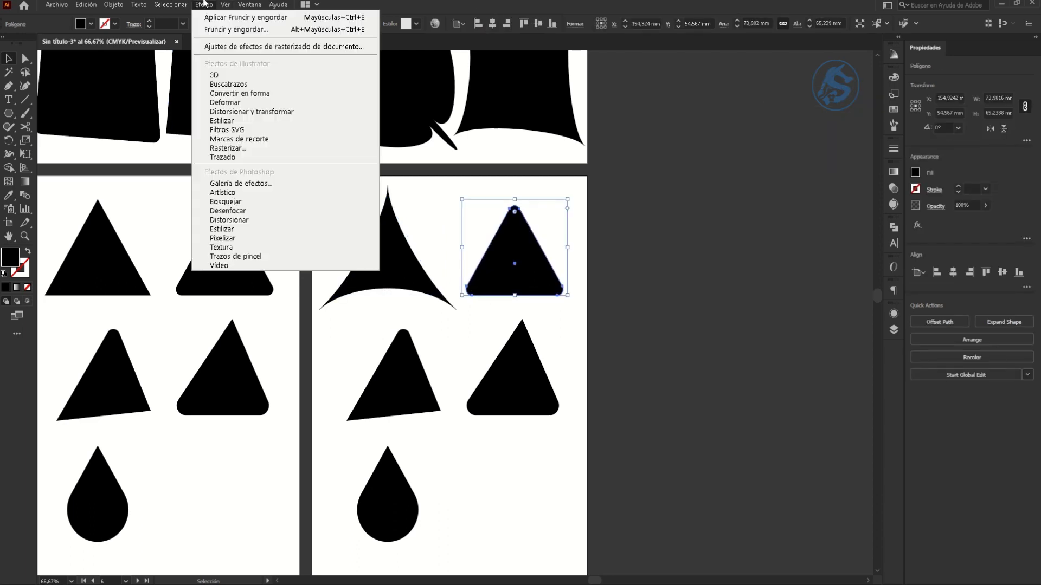
{"action": "left_click", "coordinate": [428, 150]}
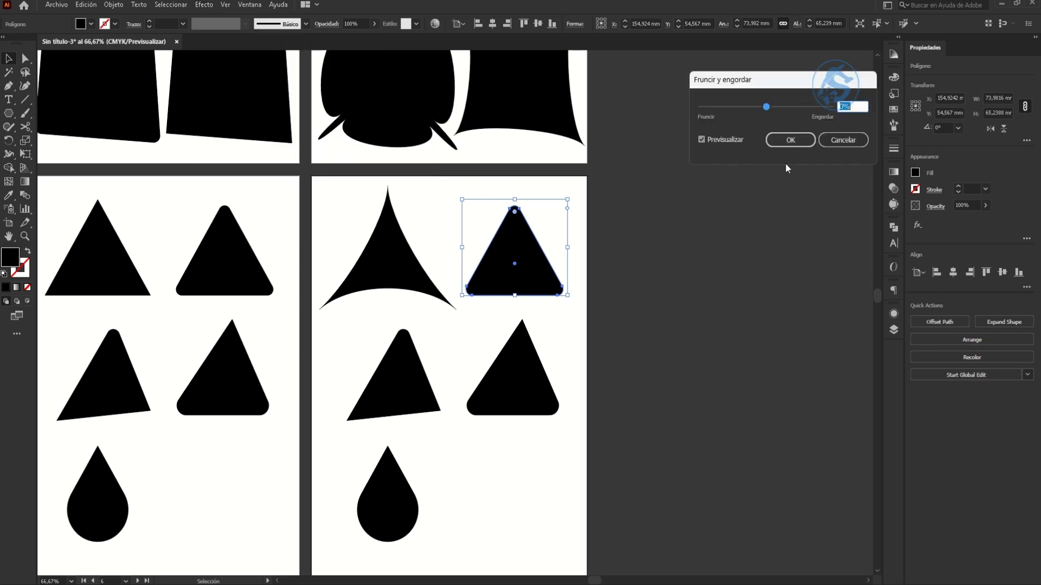
{"action": "left_click_drag", "start_coordinate": [774, 106], "coordinate": [797, 113]}
{"action": "left_click", "coordinate": [790, 140]}
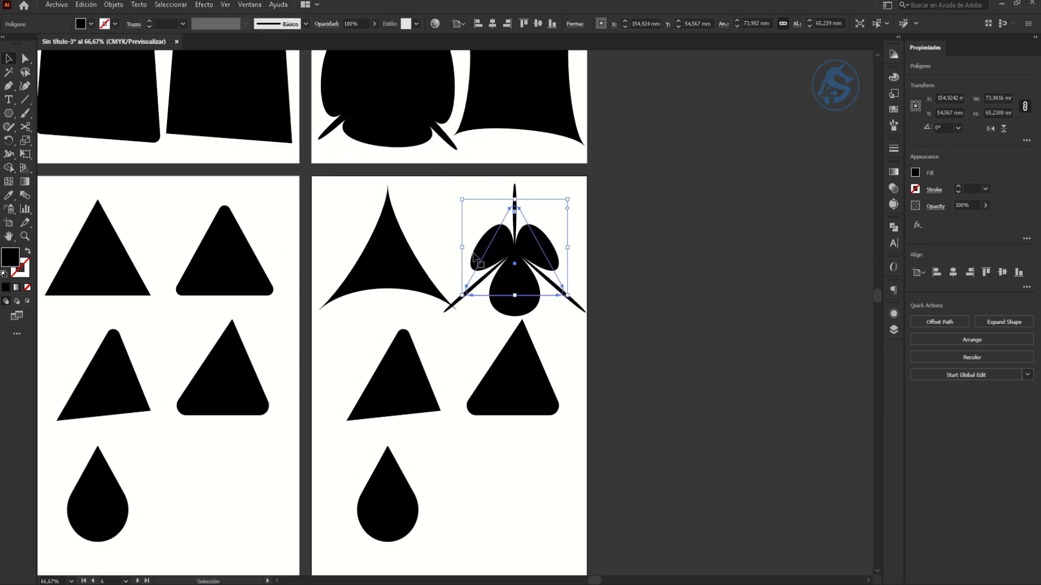
{"action": "left_click", "coordinate": [698, 406]}
Pucker the rounded-base triangle copy into spiky points with Fruncir y engordar.
{"action": "left_click", "coordinate": [520, 412]}
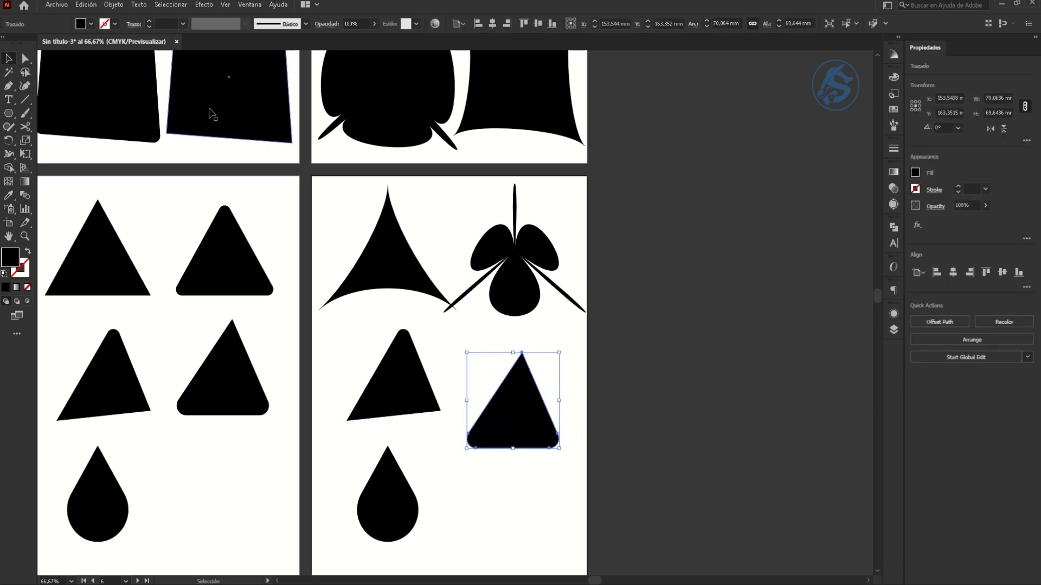
{"action": "left_click", "coordinate": [209, 6]}
{"action": "mouse_move", "coordinate": [252, 112]}
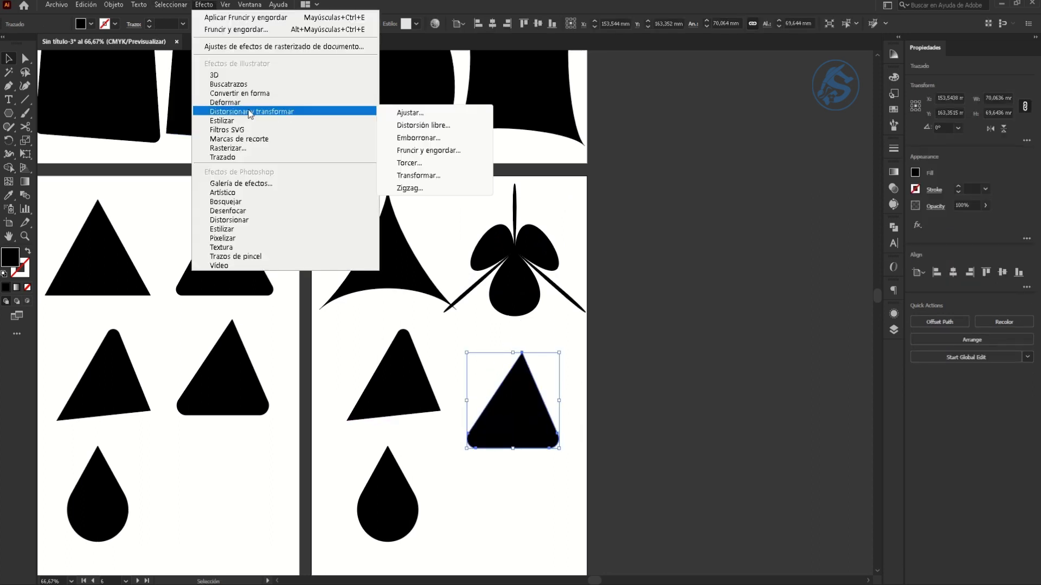
{"action": "left_click", "coordinate": [469, 152]}
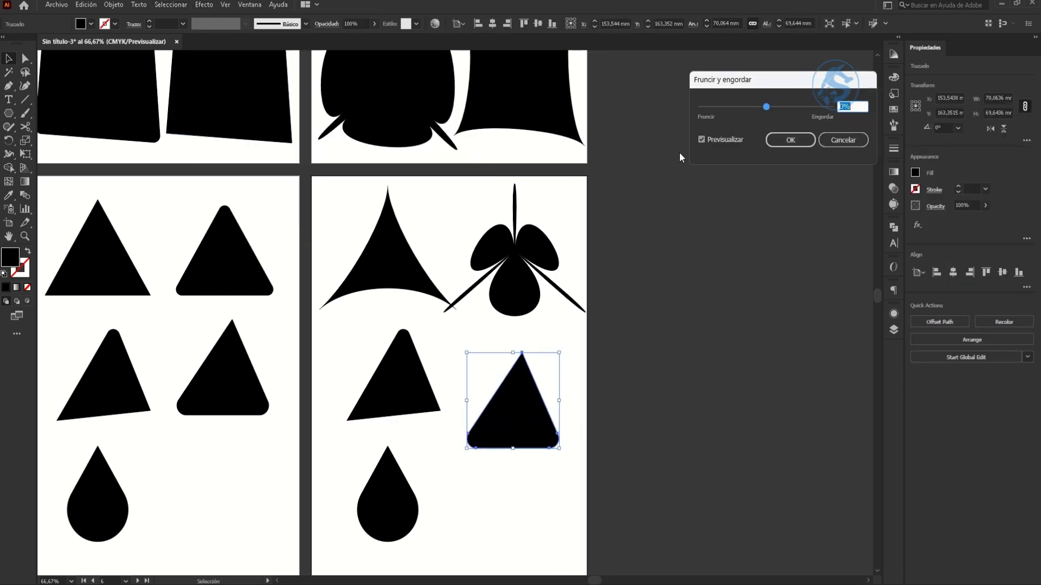
{"action": "mouse_move", "coordinate": [769, 107]}
{"action": "left_mouse_down"}
{"action": "mouse_move", "coordinate": [752, 107]}
{"action": "mouse_move", "coordinate": [760, 111]}
{"action": "left_mouse_up"}
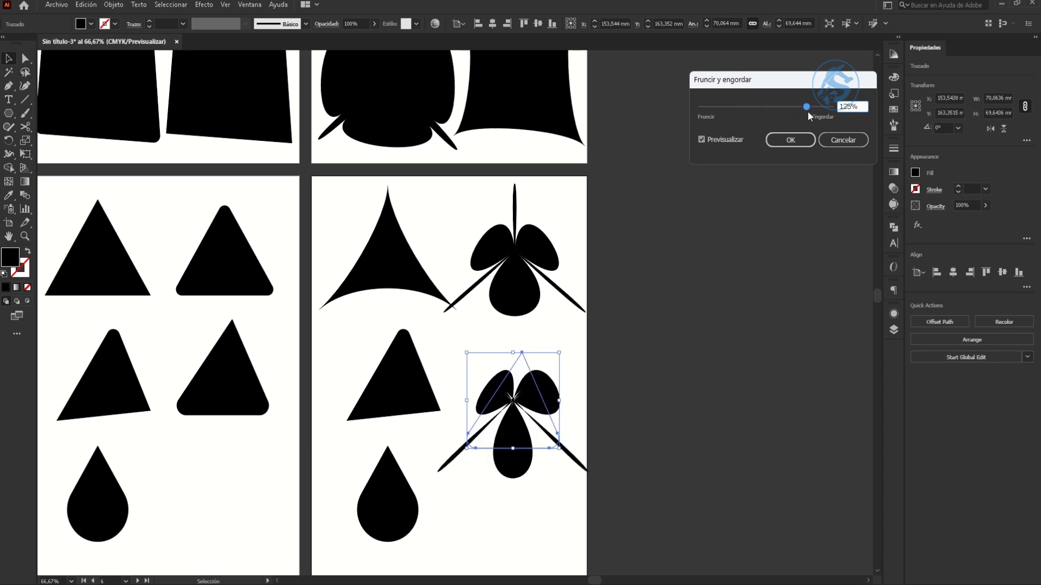
{"action": "left_click_drag", "start_coordinate": [759, 111], "coordinate": [754, 110]}
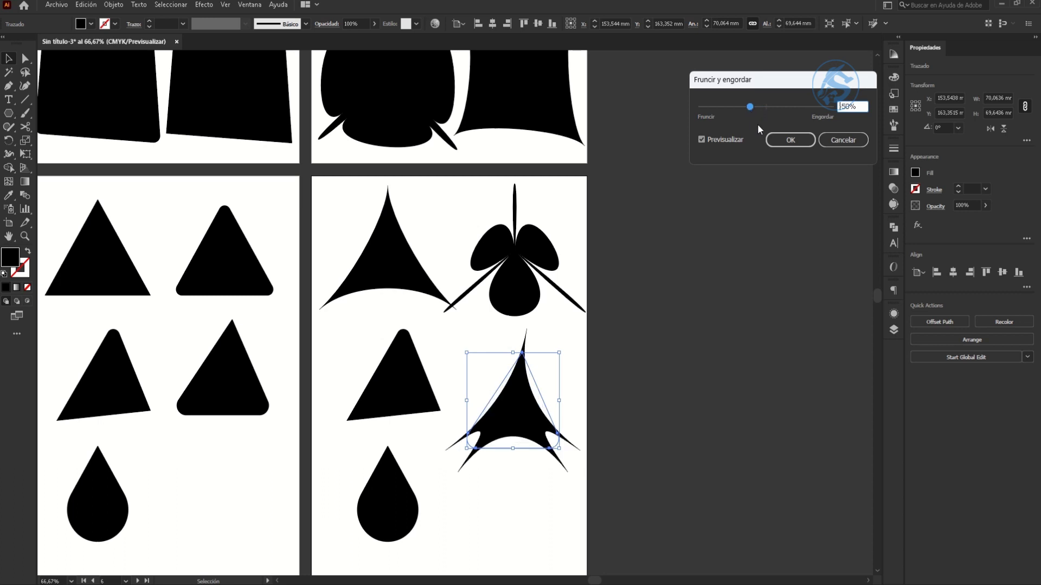
{"action": "left_click", "coordinate": [788, 141]}
Pucker the plain triangle copy into sharp spikes.
{"action": "left_click", "coordinate": [398, 409]}
{"action": "left_click", "coordinate": [204, 4]}
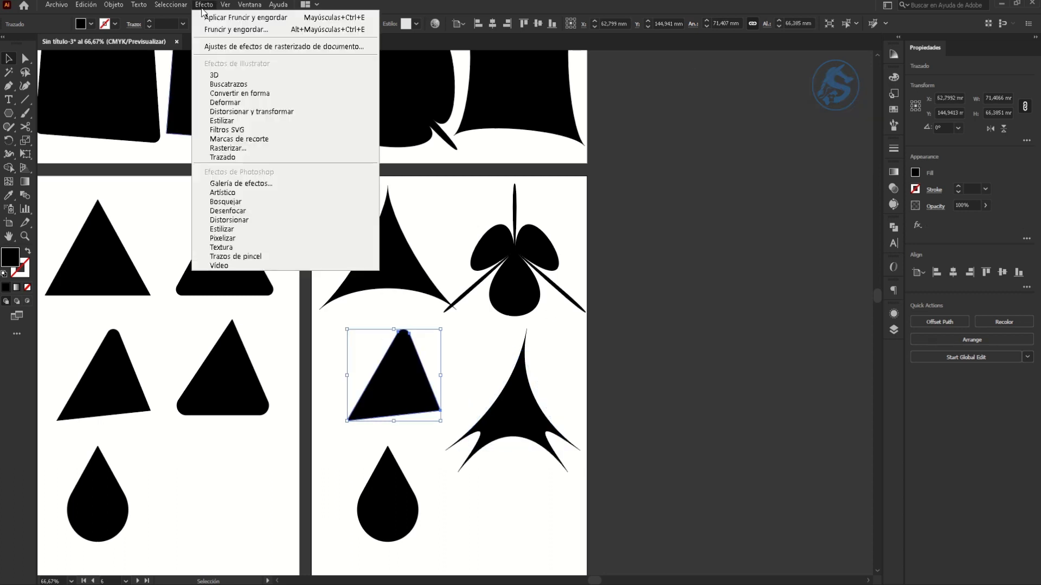
{"action": "left_click", "coordinate": [415, 151]}
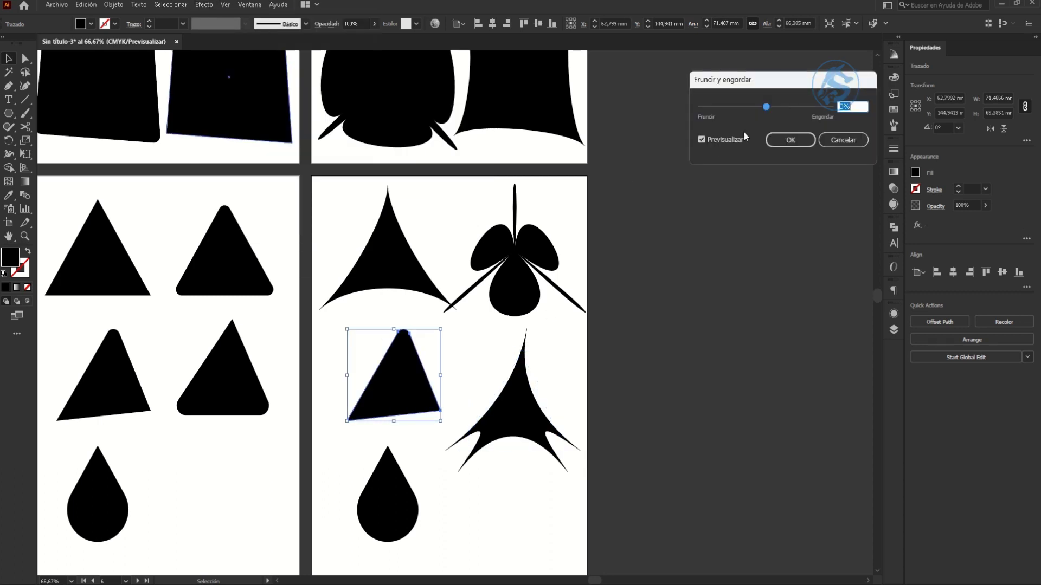
{"action": "left_click_drag", "start_coordinate": [781, 111], "coordinate": [751, 112]}
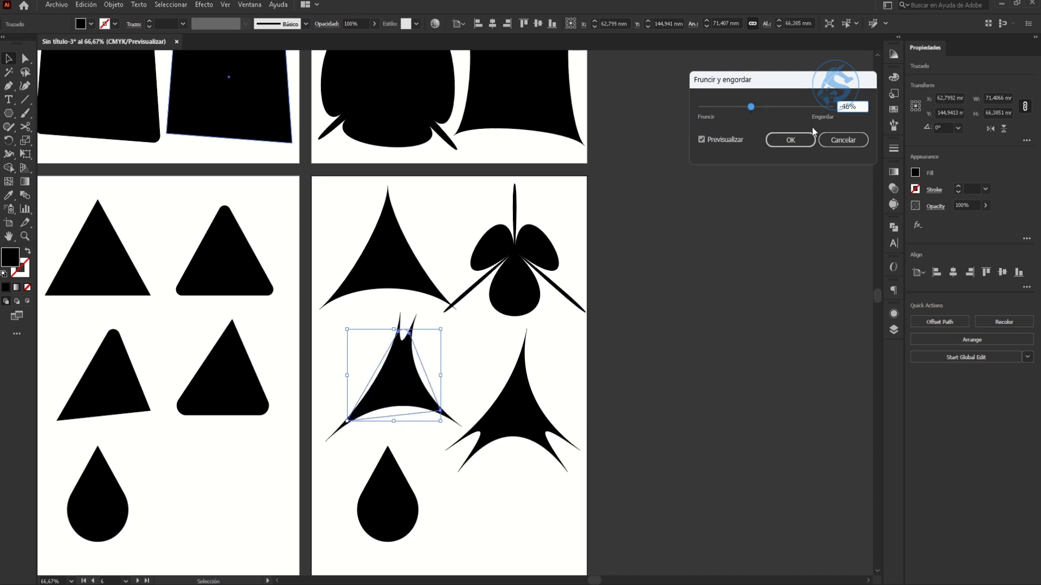
{"action": "left_click", "coordinate": [791, 140]}
Pucker the teardrop copy into a pointed four-cornered star.
{"action": "left_click", "coordinate": [383, 515]}
{"action": "scroll", "coordinate": [376, 355], "scroll_direction": "down", "scroll_amount": 3}
{"action": "scroll", "coordinate": [305, 67], "scroll_direction": "down", "scroll_amount": 3}
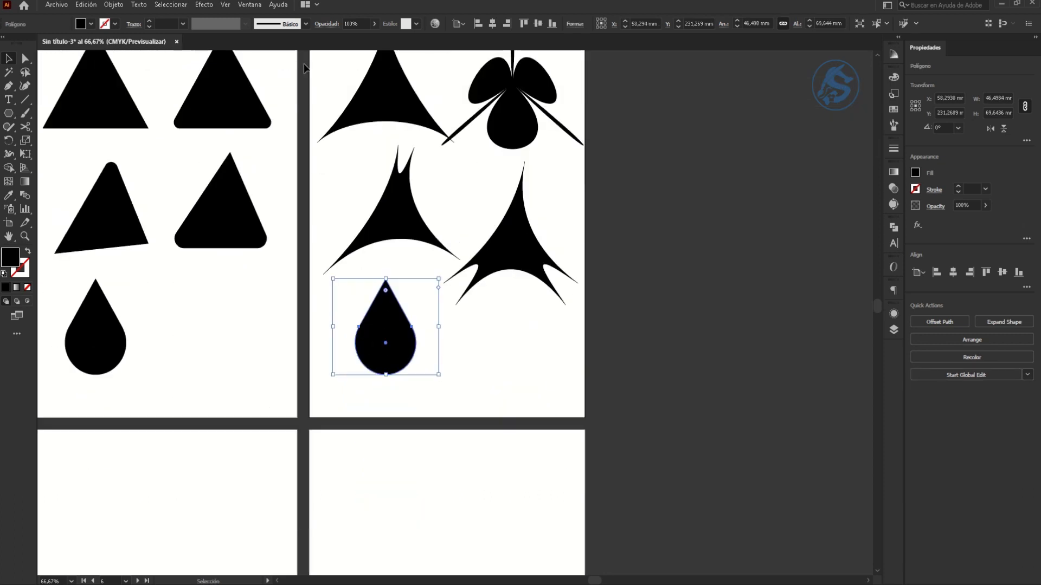
{"action": "left_click", "coordinate": [204, 4]}
{"action": "mouse_move", "coordinate": [252, 112]}
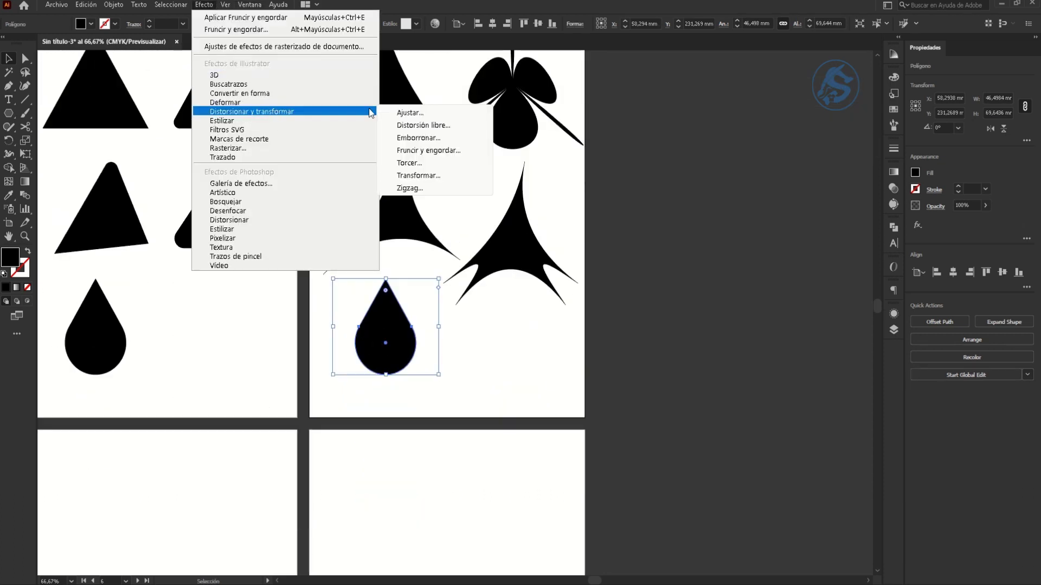
{"action": "left_click", "coordinate": [429, 152]}
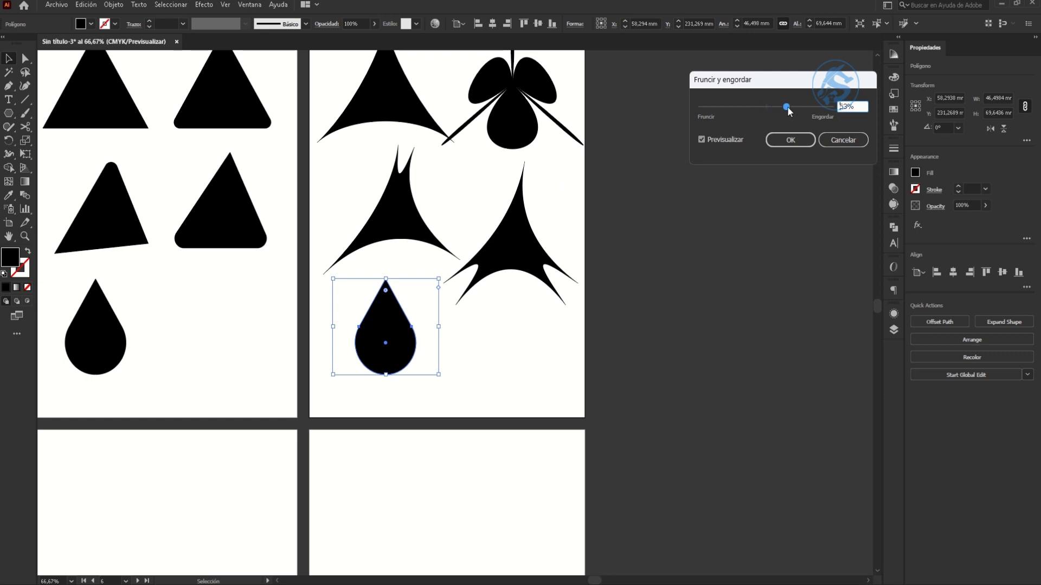
{"action": "mouse_move", "coordinate": [788, 112]}
{"action": "left_mouse_down"}
{"action": "mouse_move", "coordinate": [798, 111]}
{"action": "mouse_move", "coordinate": [753, 111]}
{"action": "left_mouse_up"}
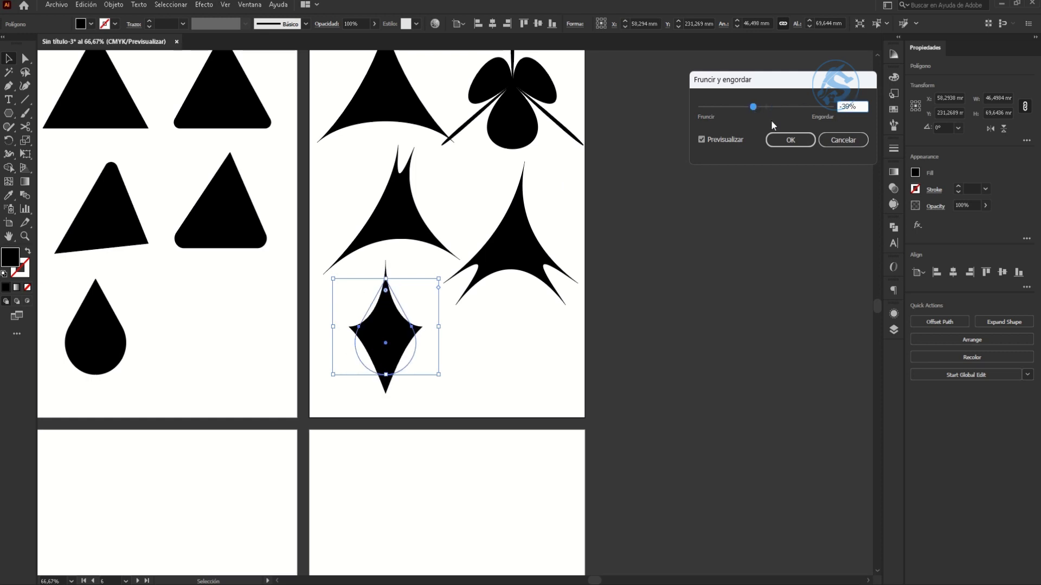
{"action": "left_click", "coordinate": [790, 140]}
{"action": "left_click", "coordinate": [562, 418]}
{"action": "key", "text": "ctrl+minus"}
{"action": "key", "text": "ctrl+minus"}
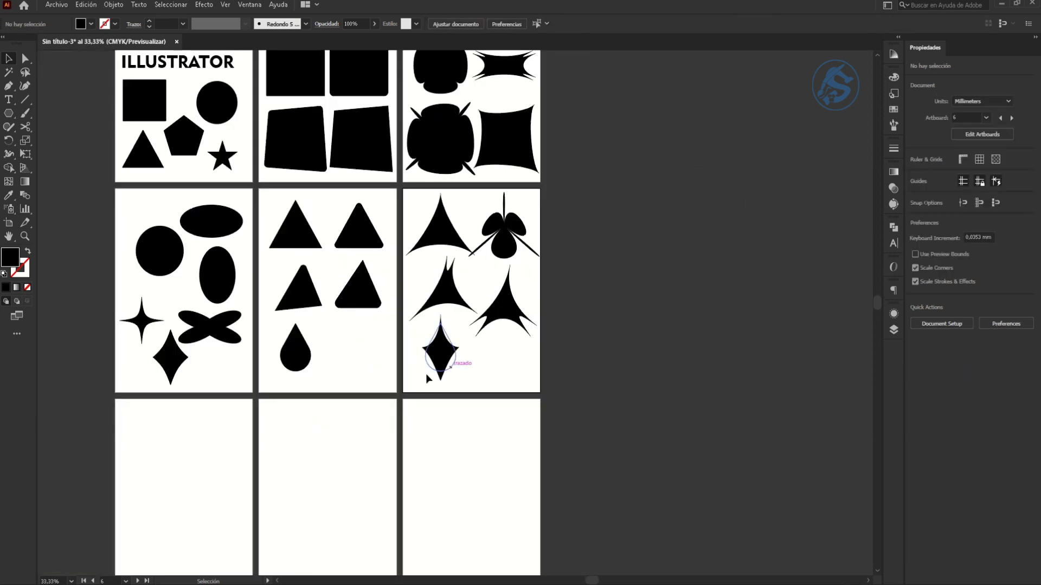
{"action": "left_click_drag", "start_coordinate": [435, 366], "coordinate": [476, 351]}
{"action": "scroll", "coordinate": [321, 373], "scroll_direction": "up", "scroll_amount": 2}
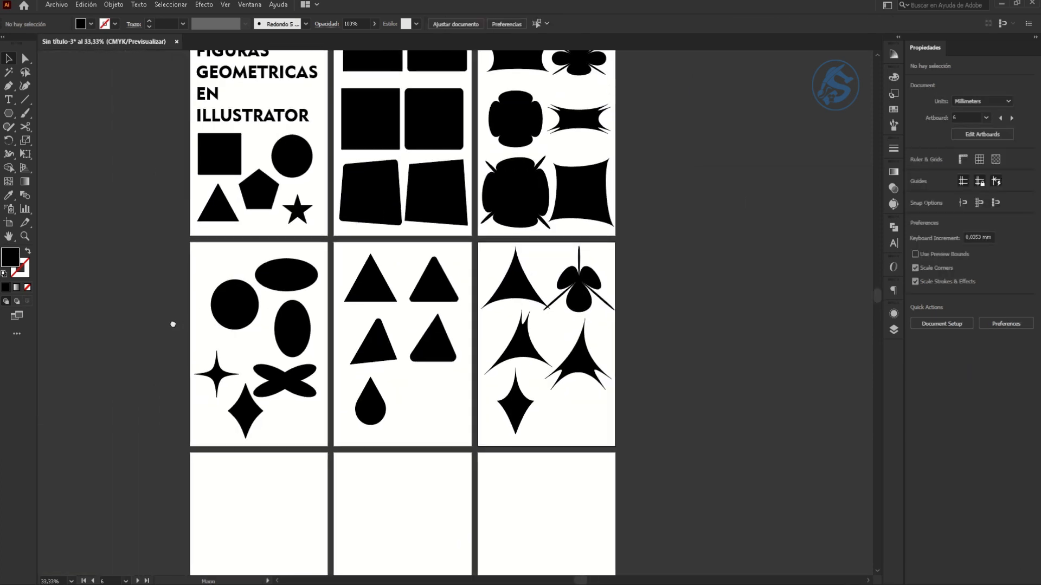
{"action": "left_click_drag", "start_coordinate": [128, 329], "coordinate": [271, 123]}
{"action": "left_click", "coordinate": [316, 81]}
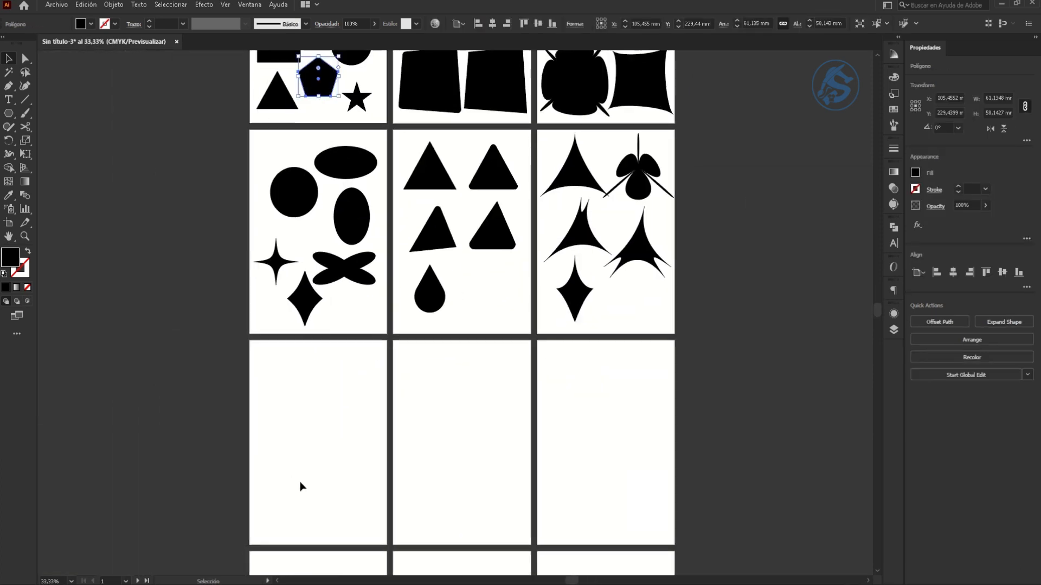
{"action": "left_click", "coordinate": [287, 403]}
{"action": "scroll", "coordinate": [279, 415], "scroll_direction": "up", "scroll_amount": 1}
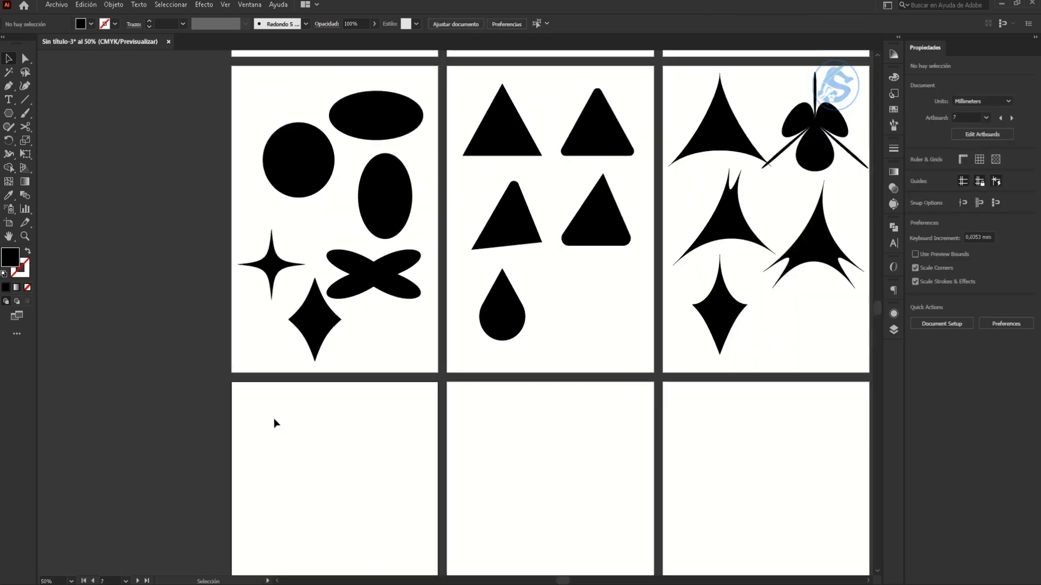
Draw a six-sided polygon on the empty artboard, then reposition and shrink it.
{"action": "left_click", "coordinate": [11, 114]}
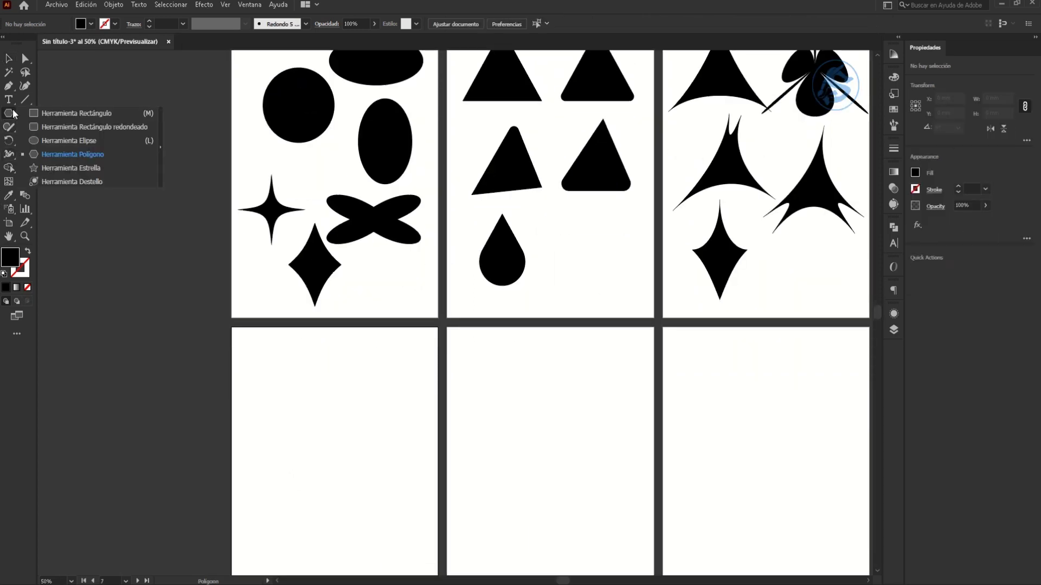
{"action": "left_click", "coordinate": [53, 154]}
{"action": "scroll", "coordinate": [259, 399], "scroll_direction": "down", "scroll_amount": 1}
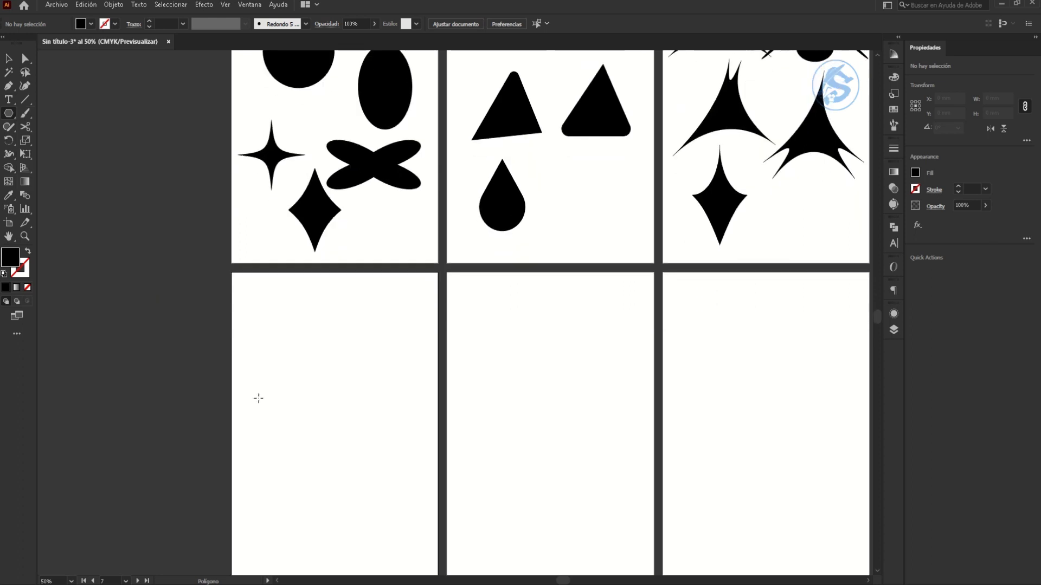
{"action": "left_click", "coordinate": [260, 335]}
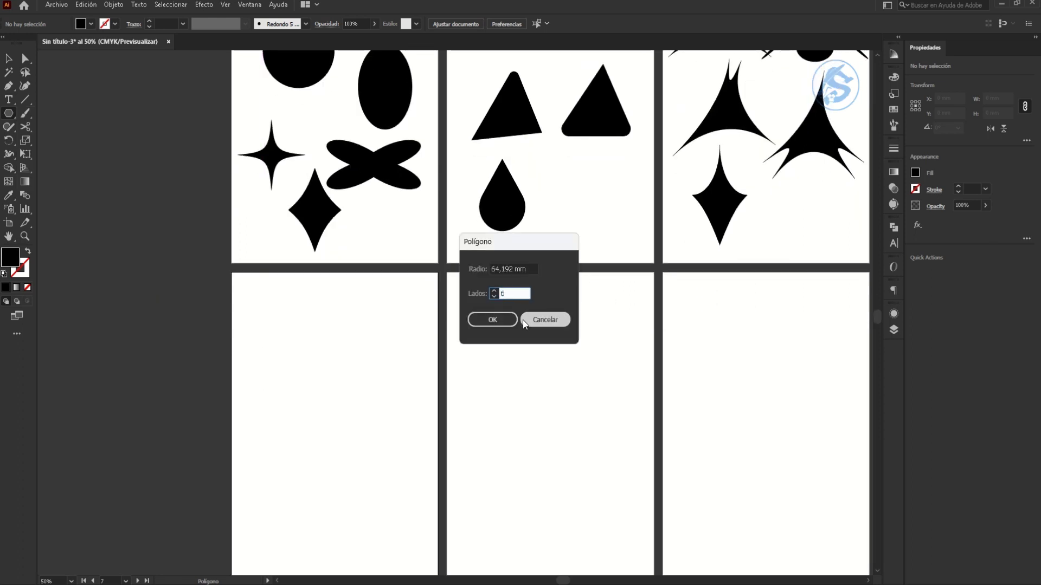
{"action": "left_click", "coordinate": [492, 320]}
{"action": "key", "text": "v"}
{"action": "left_click_drag", "start_coordinate": [257, 345], "coordinate": [303, 359]}
{"action": "scroll", "coordinate": [373, 421], "scroll_direction": "up", "scroll_amount": 1}
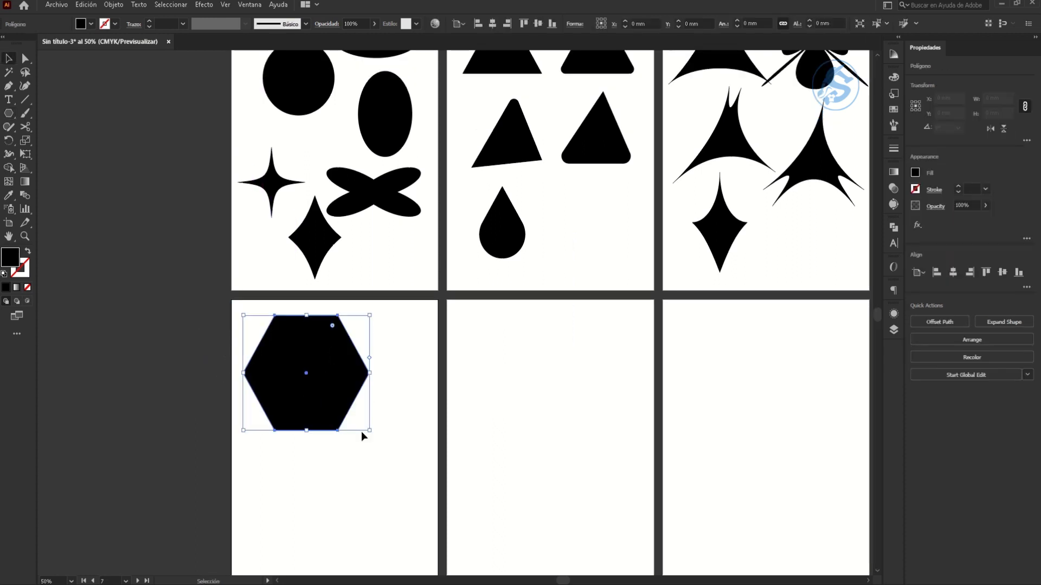
{"action": "left_click_drag", "start_coordinate": [369, 430], "coordinate": [343, 416]}
{"action": "left_click", "coordinate": [346, 417]}
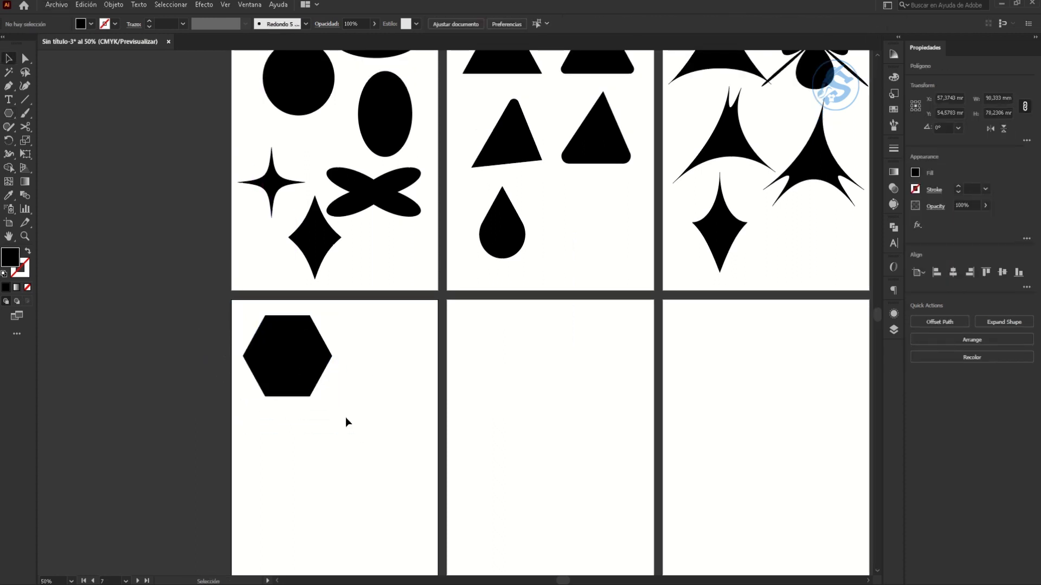
Duplicate the hexagon to the right and round the copy's corners.
{"action": "scroll", "coordinate": [345, 417], "scroll_direction": "up", "scroll_amount": 3}
{"action": "scroll", "coordinate": [337, 414], "scroll_direction": "down", "scroll_amount": 2}
{"action": "left_click_drag", "start_coordinate": [216, 216], "coordinate": [413, 222]}
{"action": "left_click", "coordinate": [426, 130]}
{"action": "key", "text": "a"}
{"action": "left_click", "coordinate": [433, 163]}
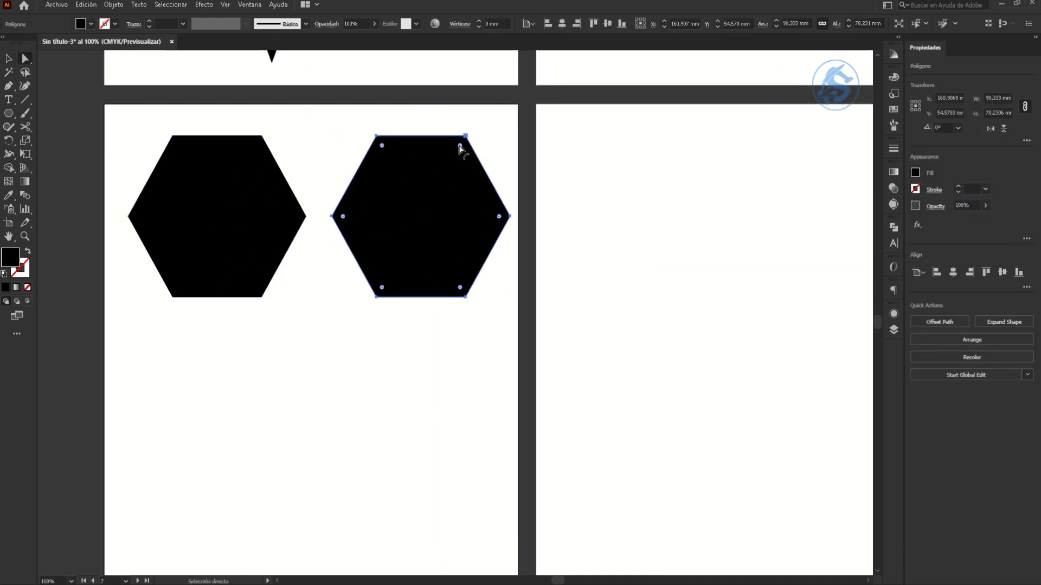
{"action": "left_click_drag", "start_coordinate": [460, 145], "coordinate": [458, 163]}
{"action": "left_click", "coordinate": [344, 209]}
{"action": "scroll", "coordinate": [342, 201], "scroll_direction": "down", "scroll_amount": 1}
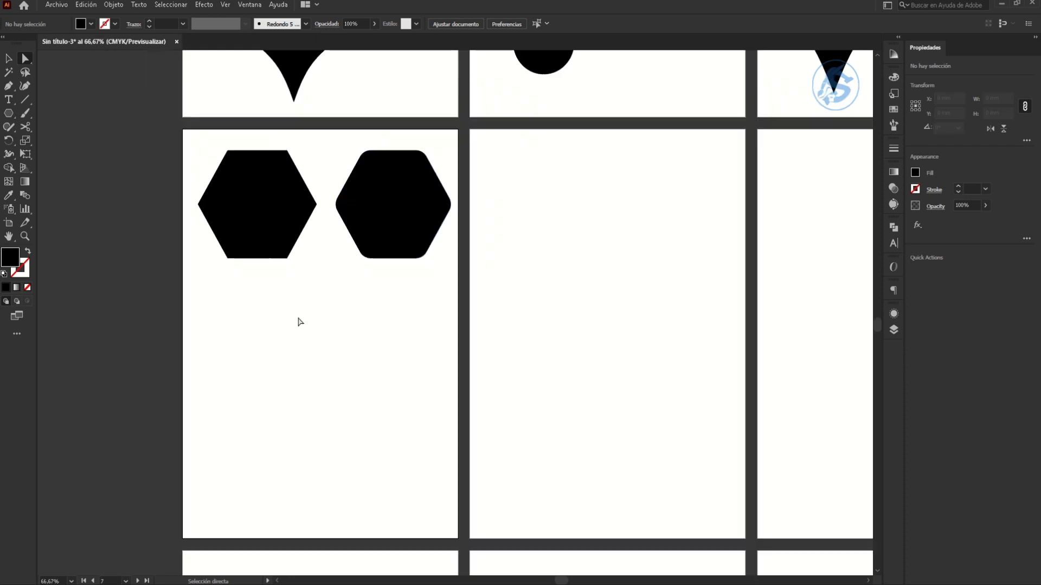
{"action": "scroll", "coordinate": [297, 322], "scroll_direction": "up", "scroll_amount": 2}
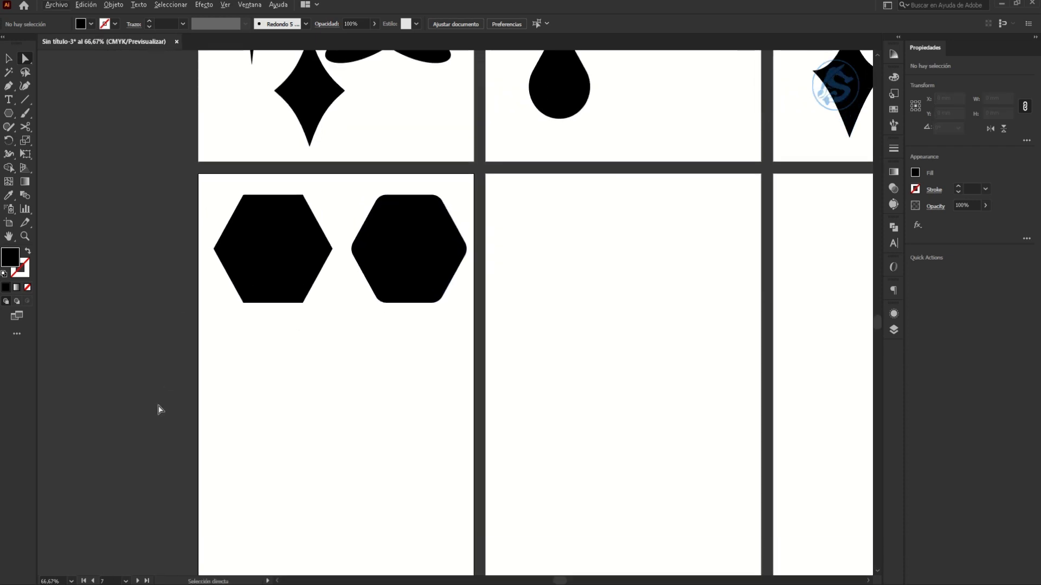
Draw a 7-sided polygon, shrink it, and place it under the left hexagon.
{"action": "left_click", "coordinate": [7, 115]}
{"action": "left_click", "coordinate": [82, 152]}
{"action": "left_click", "coordinate": [226, 342]}
{"action": "type", "text": "7"}
{"action": "key", "text": "Return"}
{"action": "key", "text": "v"}
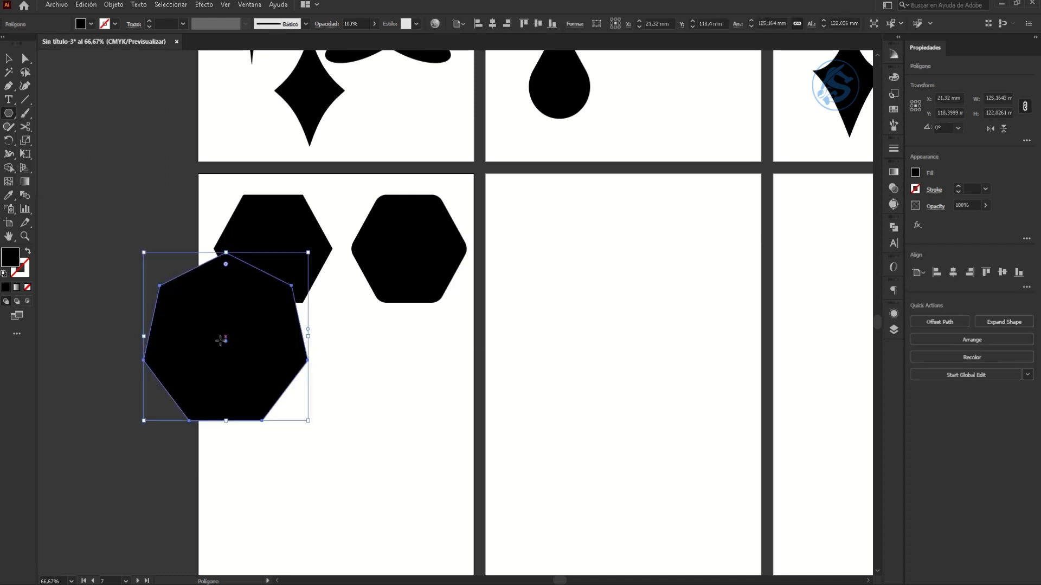
{"action": "left_click_drag", "start_coordinate": [253, 319], "coordinate": [312, 376]}
{"action": "left_click_drag", "start_coordinate": [366, 317], "coordinate": [360, 327]}
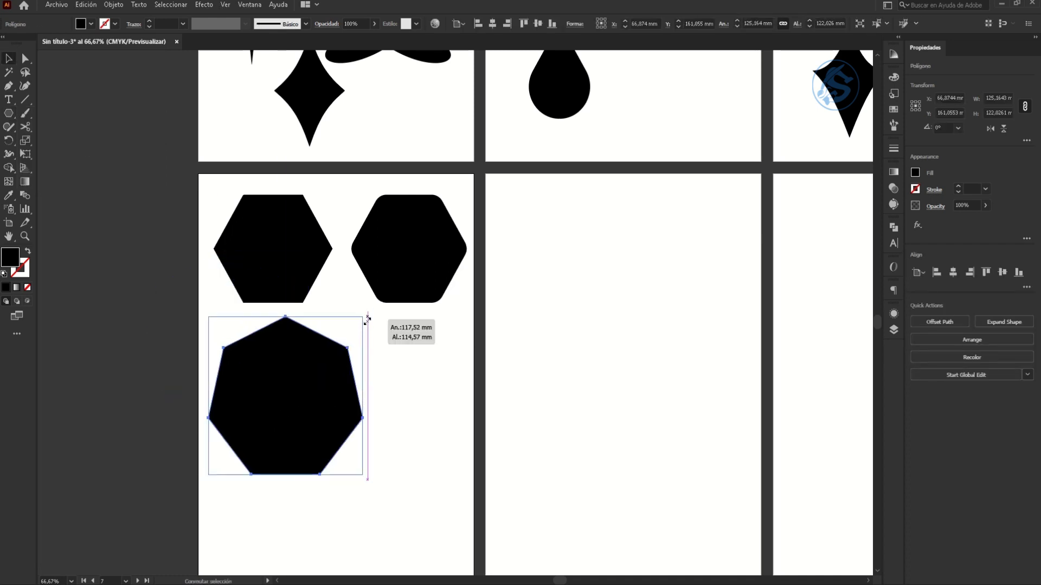
{"action": "mouse_move", "coordinate": [286, 389]}
{"action": "left_mouse_down"}
{"action": "mouse_move", "coordinate": [274, 385]}
{"action": "mouse_move", "coordinate": [413, 383]}
{"action": "left_mouse_up"}
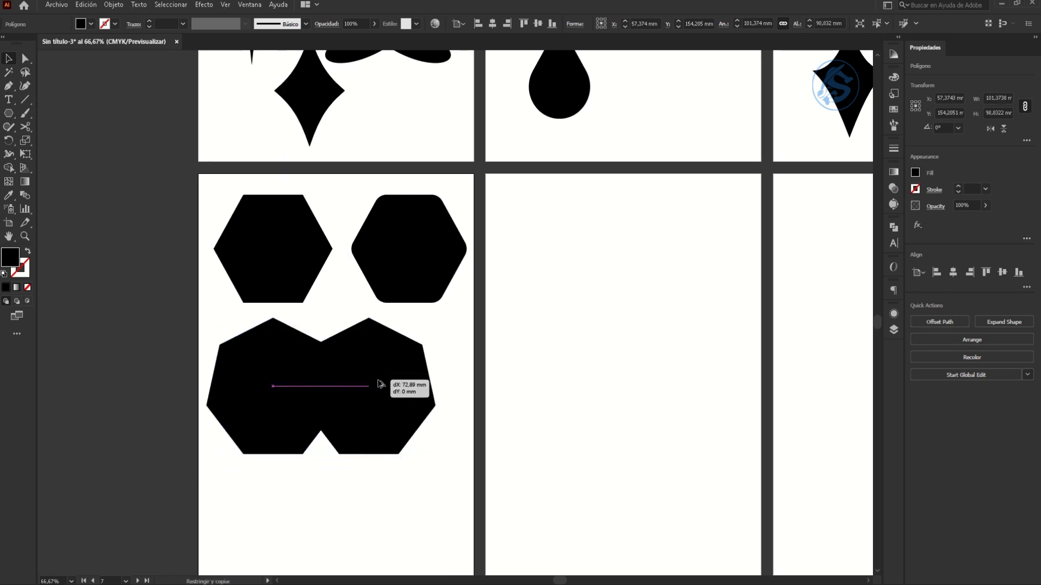
Make a rounded-corner copy of the heptagon beside it and shrink it.
{"action": "key", "text": "a"}
{"action": "left_click_drag", "start_coordinate": [412, 329], "coordinate": [413, 342]}
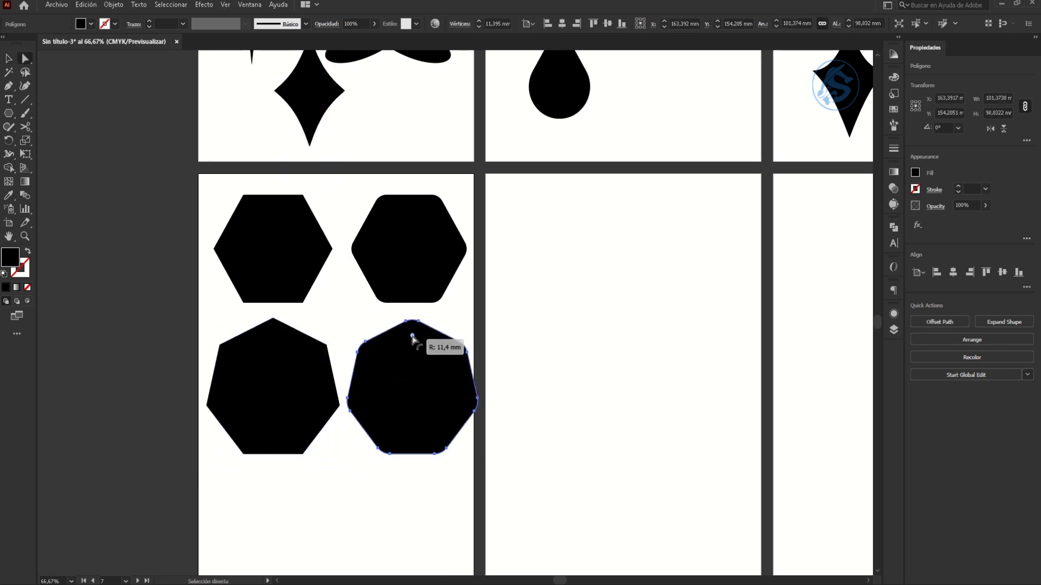
{"action": "key", "text": "v"}
{"action": "left_click_drag", "start_coordinate": [479, 316], "coordinate": [466, 340]}
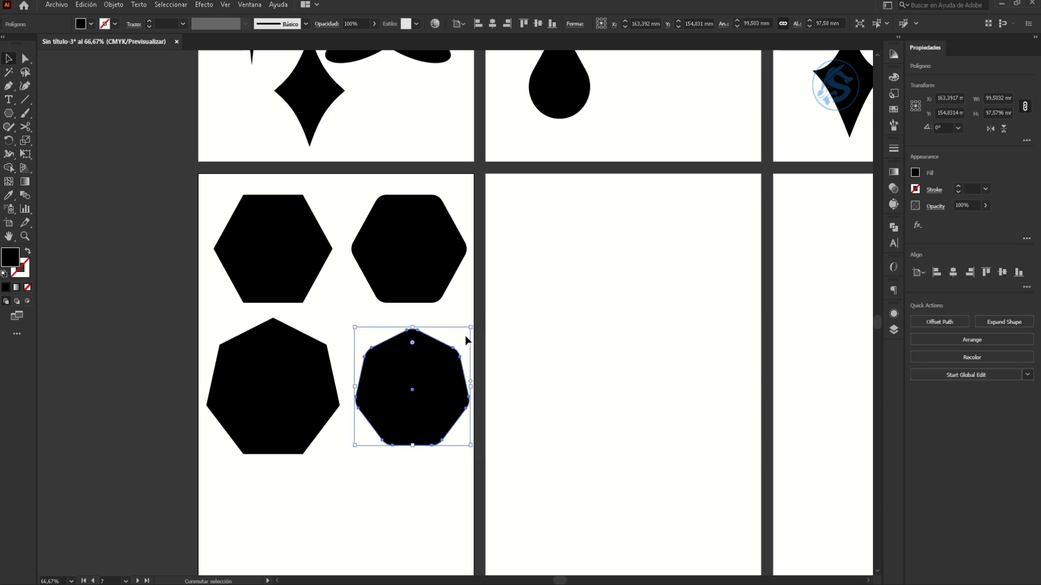
{"action": "left_click", "coordinate": [276, 510]}
{"action": "scroll", "coordinate": [276, 488], "scroll_direction": "down", "scroll_amount": 2}
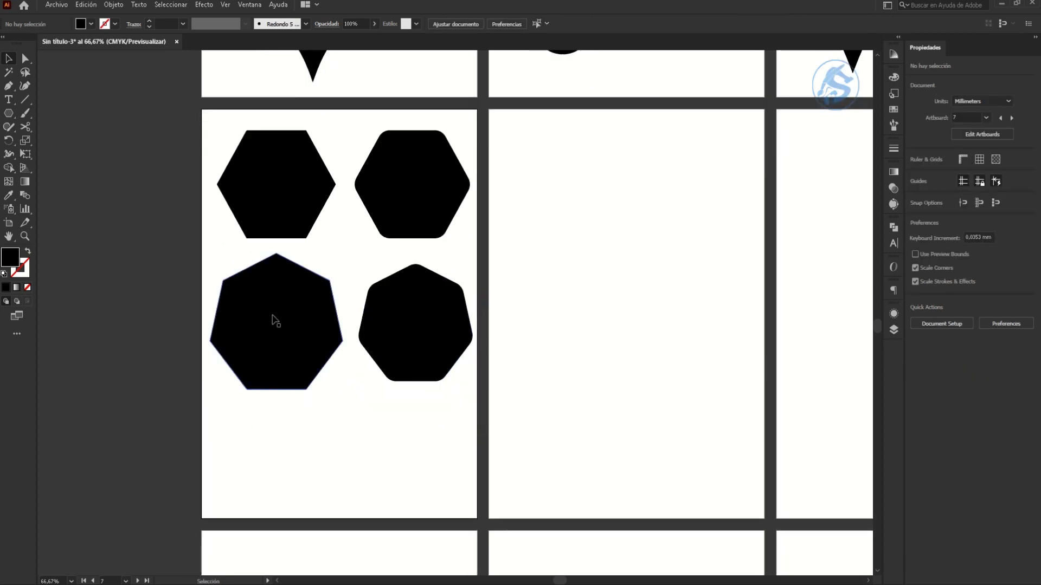
Copy all four polygons onto the next artboard and nudge them into place.
{"action": "left_click_drag", "start_coordinate": [181, 160], "coordinate": [429, 388]}
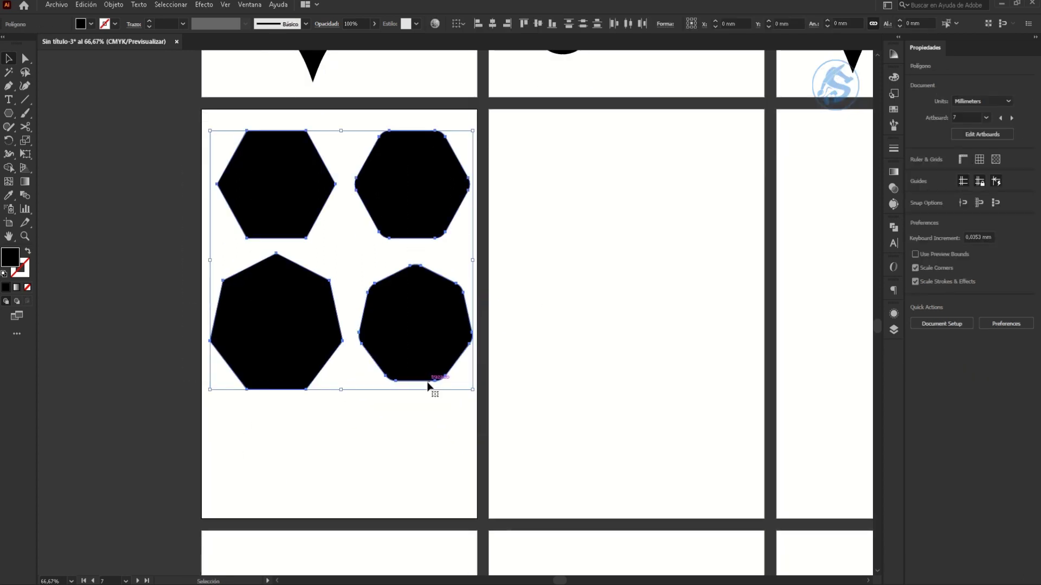
{"action": "left_click", "coordinate": [369, 420]}
{"action": "mouse_move", "coordinate": [368, 451]}
{"action": "left_mouse_down"}
{"action": "mouse_move", "coordinate": [235, 479]}
{"action": "mouse_move", "coordinate": [74, 155]}
{"action": "left_mouse_up"}
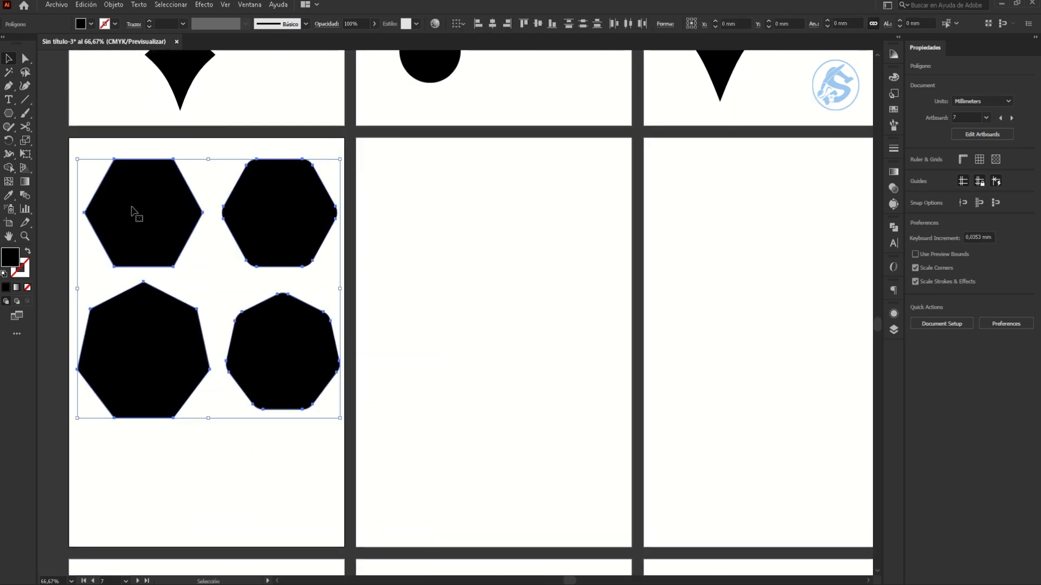
{"action": "left_click_drag", "start_coordinate": [139, 217], "coordinate": [439, 222]}
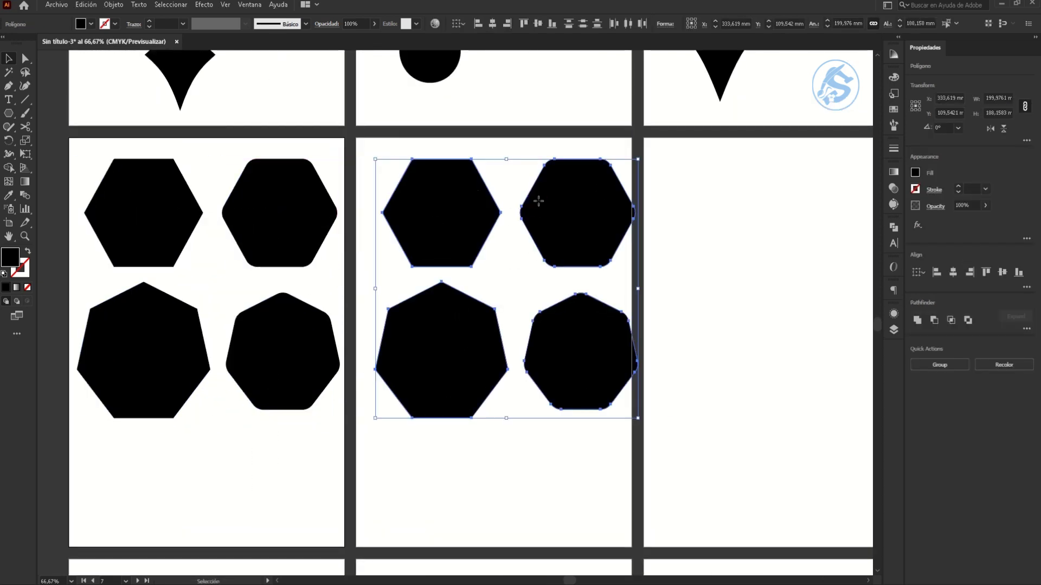
{"action": "left_click_drag", "start_coordinate": [538, 201], "coordinate": [526, 201]}
{"action": "left_click", "coordinate": [425, 209]}
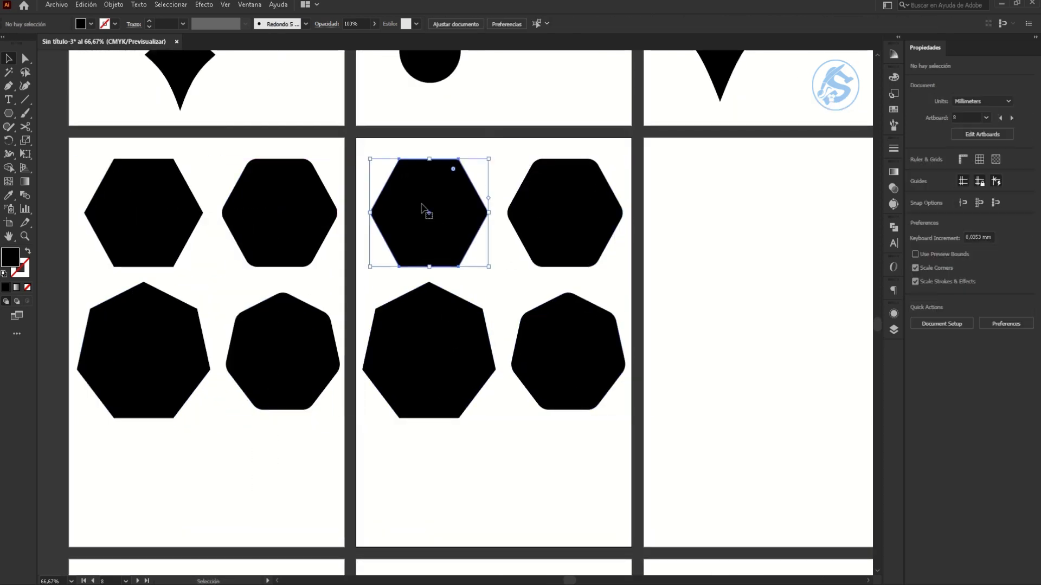
Bloat the left hexagon into a six-petal flower with slightly fatter petals.
{"action": "left_click", "coordinate": [202, 4]}
{"action": "mouse_move", "coordinate": [252, 111]}
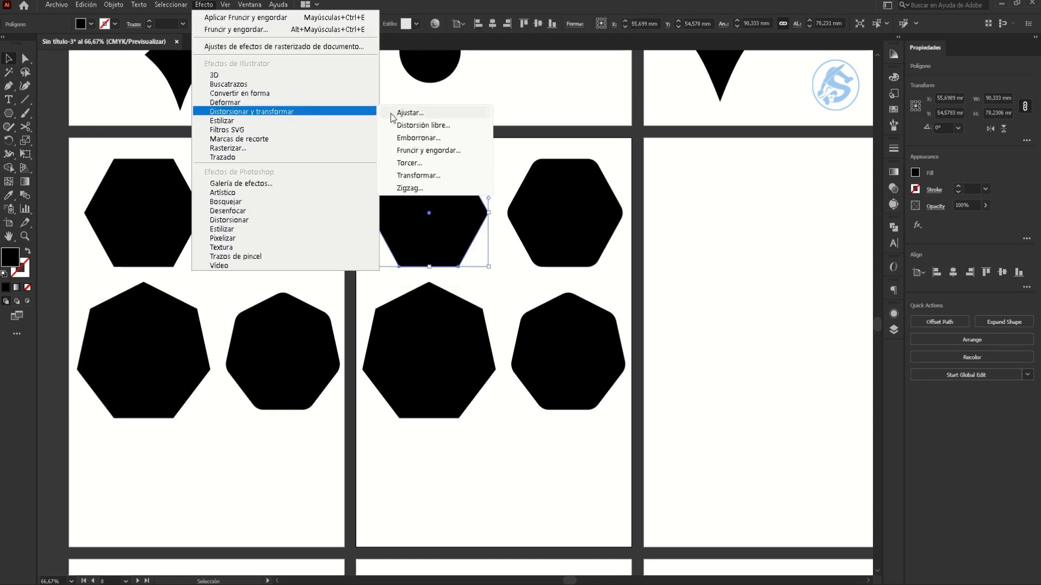
{"action": "left_click", "coordinate": [428, 151]}
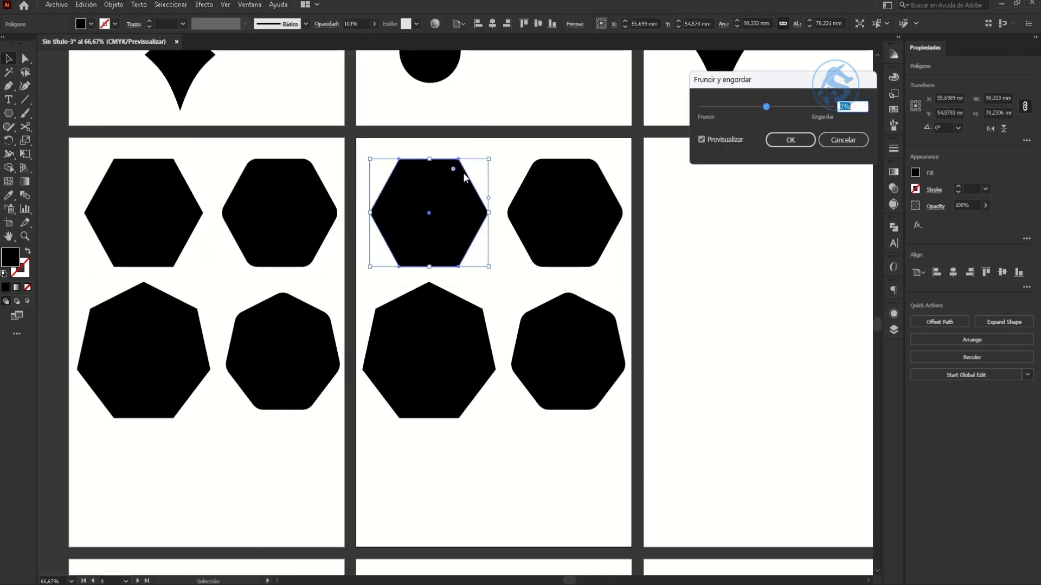
{"action": "left_click", "coordinate": [796, 107]}
{"action": "left_click_drag", "start_coordinate": [797, 108], "coordinate": [789, 121]}
{"action": "left_click", "coordinate": [793, 142]}
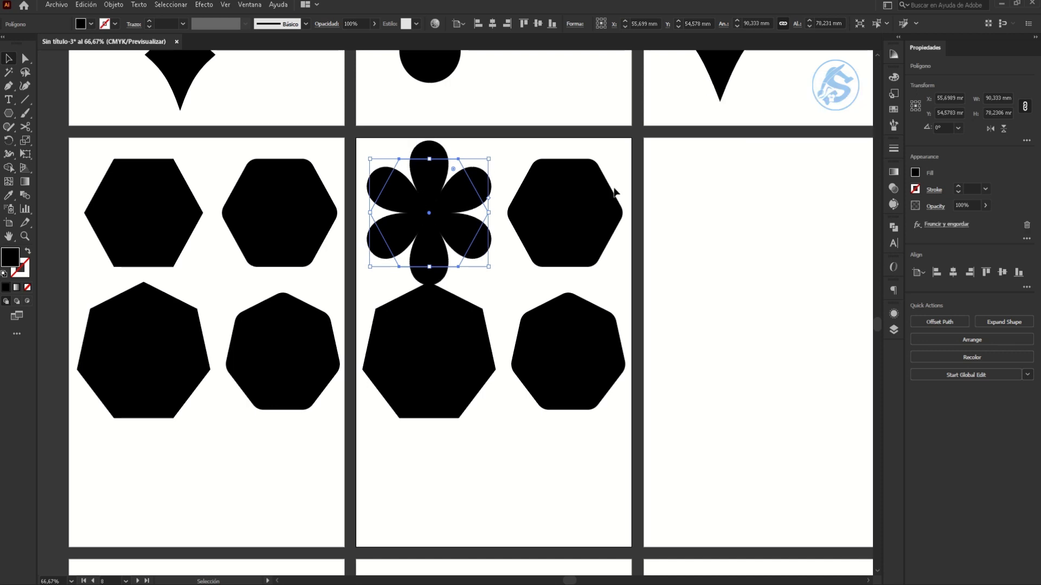
Bloat the right hexagon into a flower shape.
{"action": "left_click", "coordinate": [595, 188]}
{"action": "left_click", "coordinate": [205, 4]}
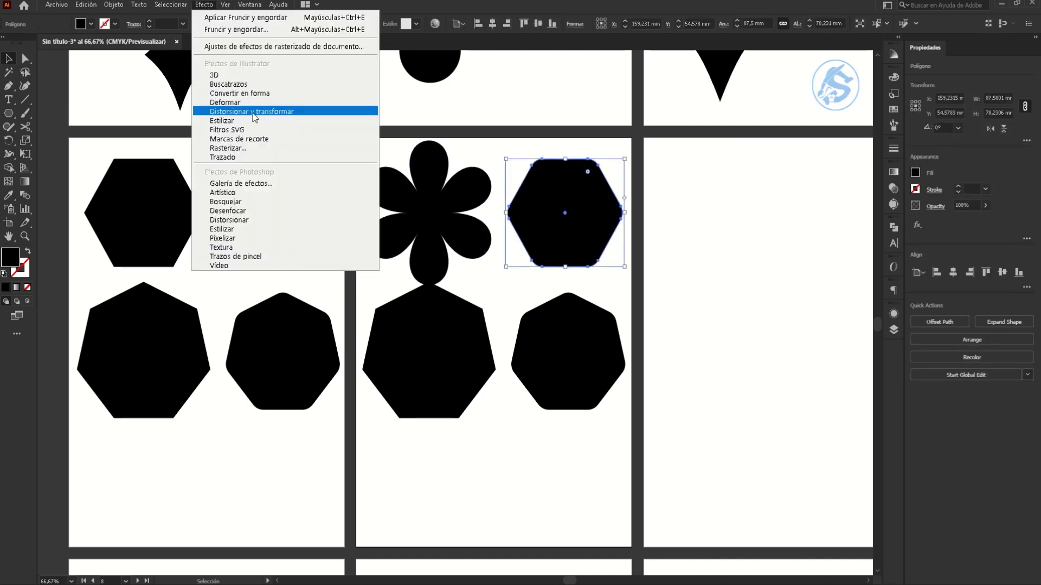
{"action": "mouse_move", "coordinate": [252, 112]}
{"action": "left_click", "coordinate": [422, 151]}
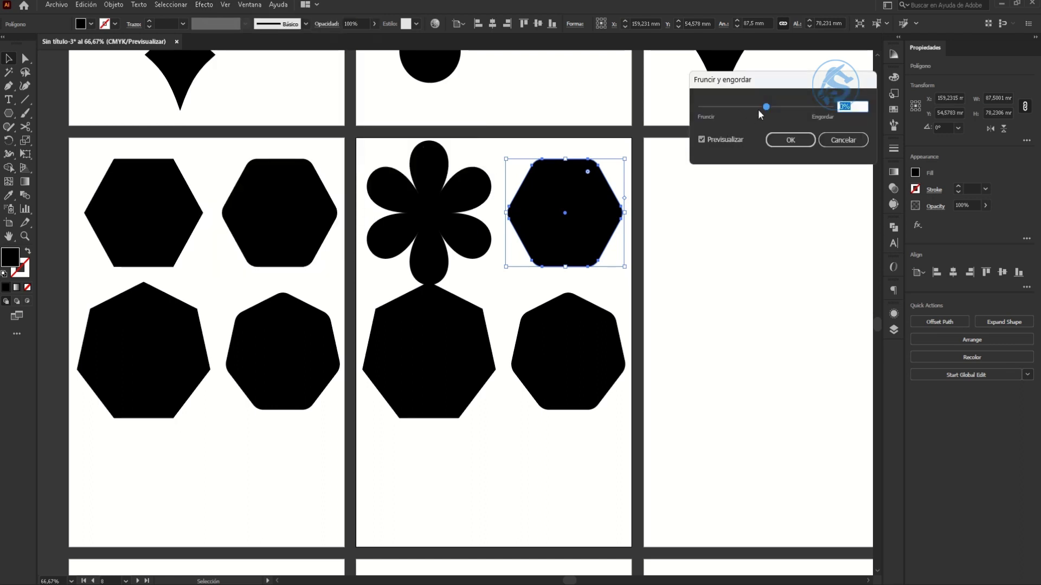
{"action": "left_click_drag", "start_coordinate": [758, 109], "coordinate": [783, 109]}
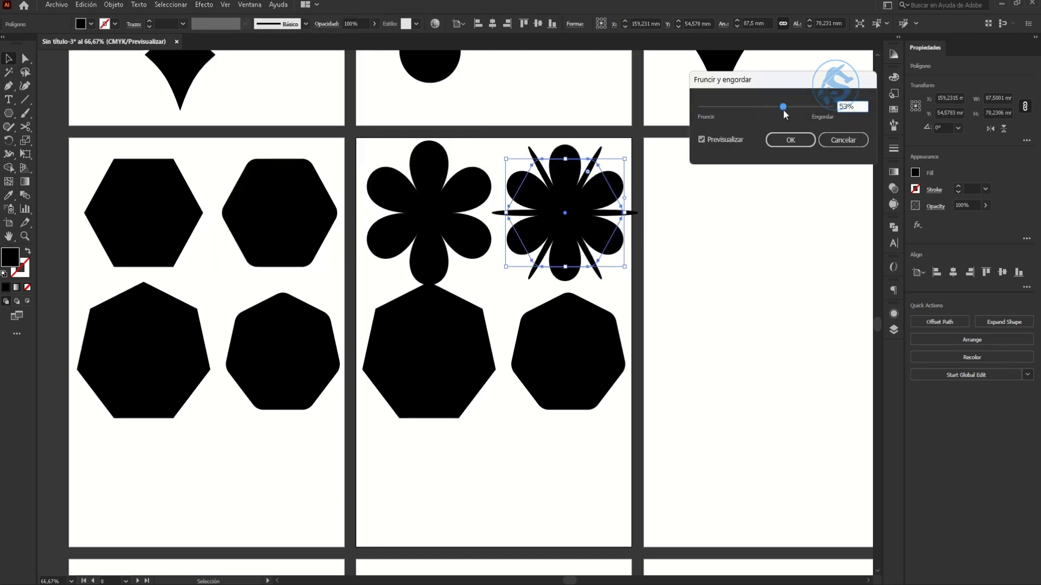
{"action": "left_click", "coordinate": [789, 140]}
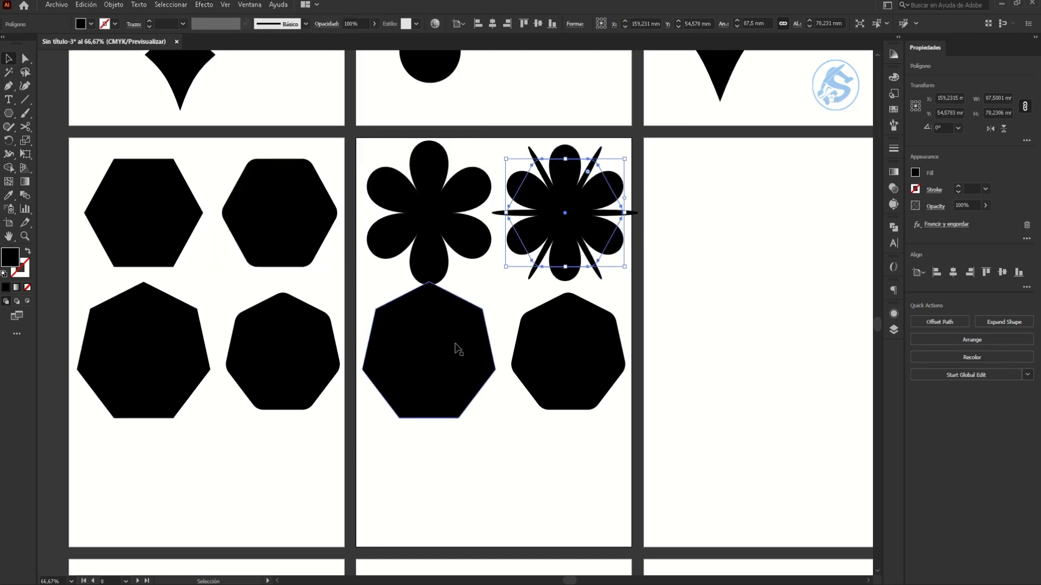
Lower the left heptagon slightly and pucker it into a spiky star.
{"action": "left_click", "coordinate": [458, 350]}
{"action": "left_click_drag", "start_coordinate": [436, 305], "coordinate": [437, 337]}
{"action": "left_click", "coordinate": [205, 5]}
{"action": "mouse_move", "coordinate": [251, 111]}
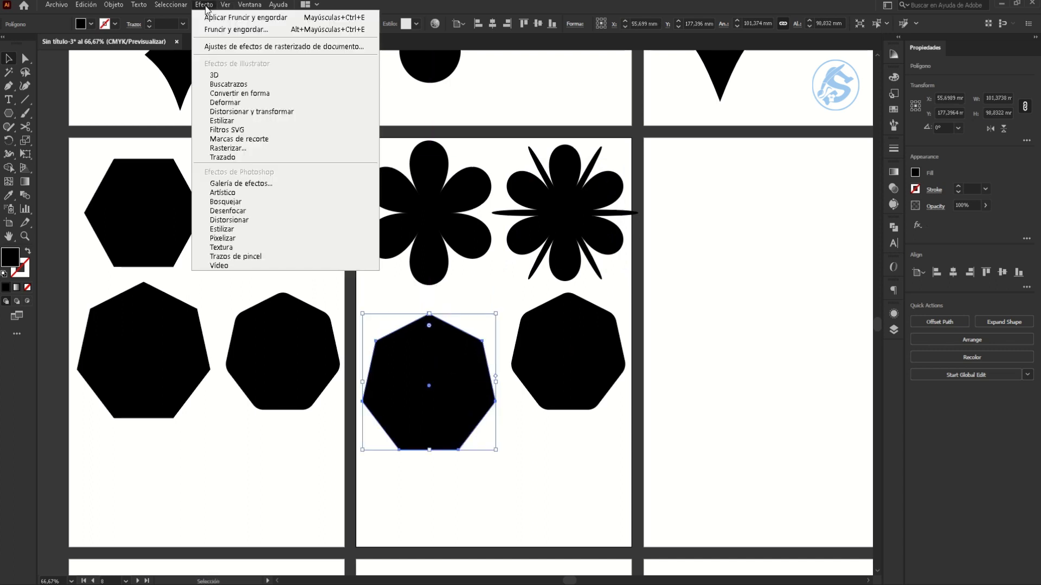
{"action": "left_click", "coordinate": [451, 152]}
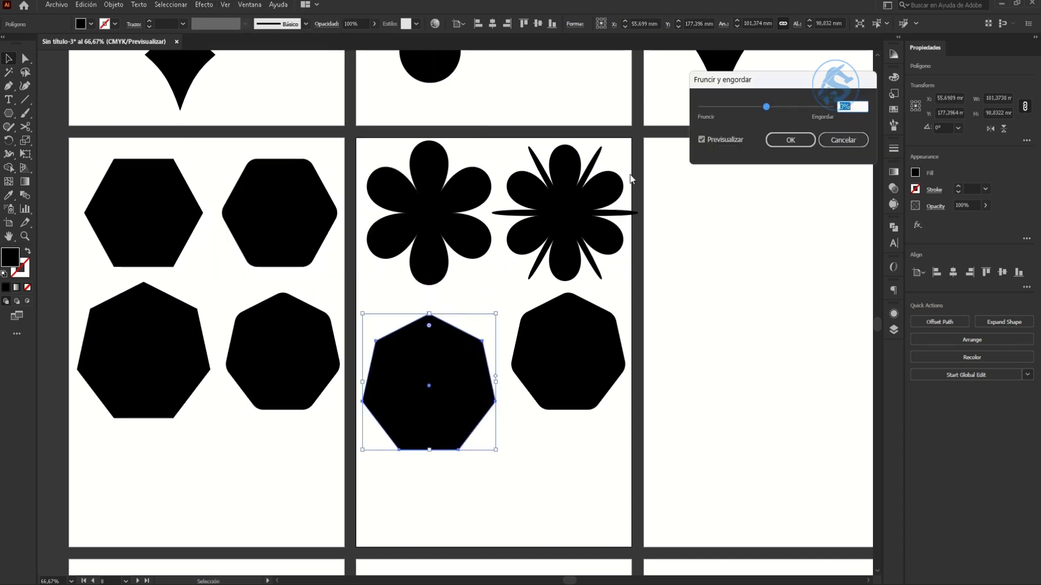
{"action": "mouse_move", "coordinate": [760, 107]}
{"action": "left_mouse_down"}
{"action": "mouse_move", "coordinate": [798, 107]}
{"action": "mouse_move", "coordinate": [750, 107]}
{"action": "left_mouse_up"}
{"action": "left_click", "coordinate": [790, 139]}
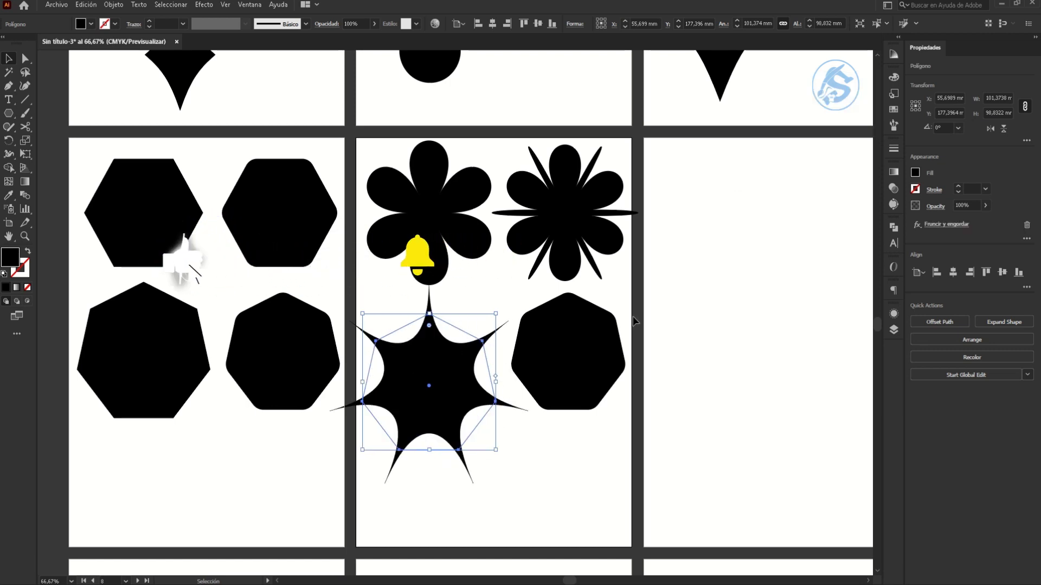
Lower the right heptagon slightly and pucker it into a spiky star.
{"action": "left_click_drag", "start_coordinate": [596, 352], "coordinate": [596, 369]}
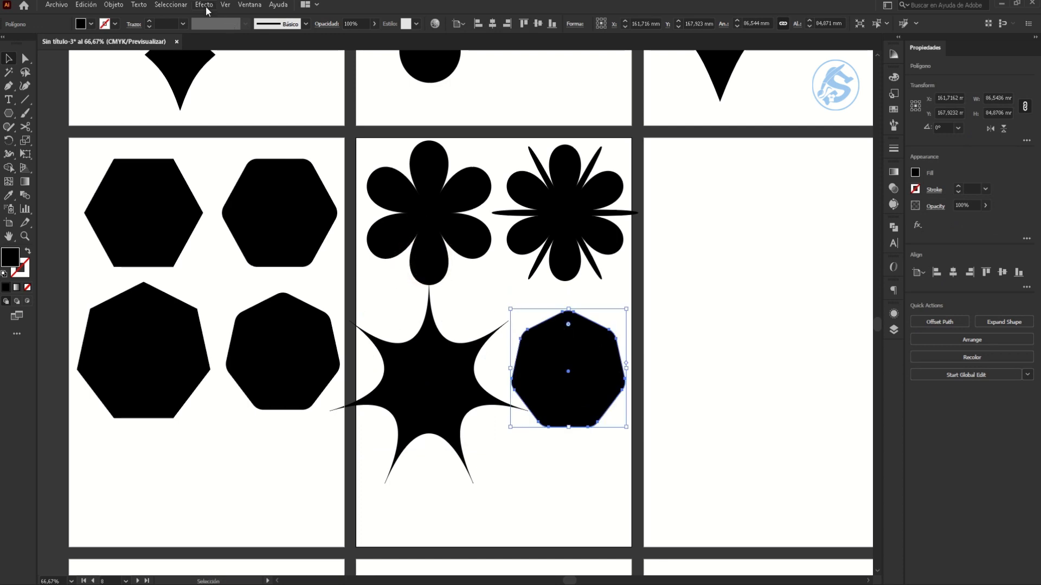
{"action": "left_click", "coordinate": [205, 5]}
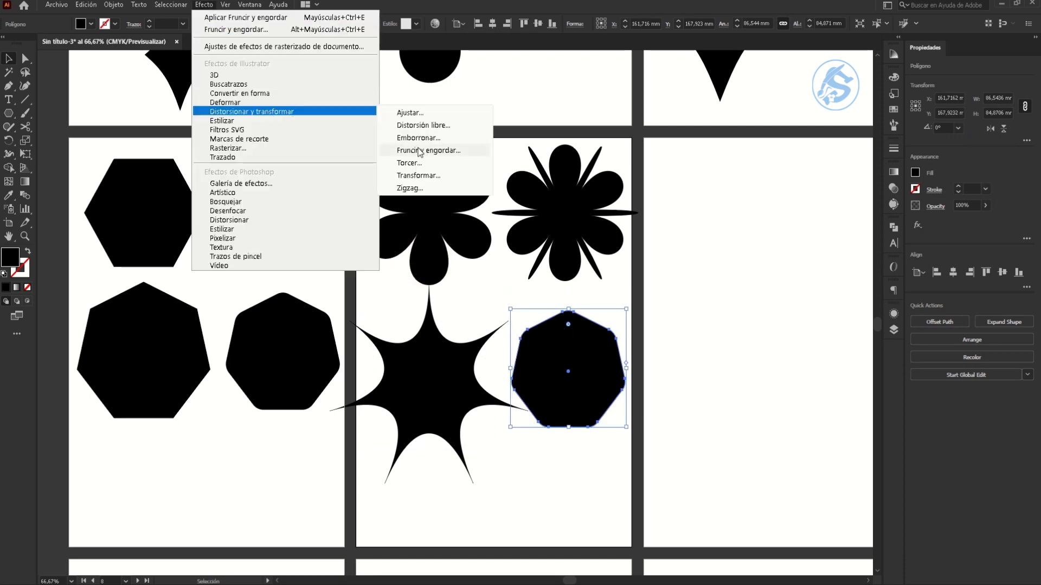
{"action": "left_click", "coordinate": [420, 151]}
{"action": "mouse_move", "coordinate": [771, 110]}
{"action": "left_mouse_down"}
{"action": "mouse_move", "coordinate": [752, 110]}
{"action": "mouse_move", "coordinate": [786, 113]}
{"action": "mouse_move", "coordinate": [753, 110]}
{"action": "left_mouse_up"}
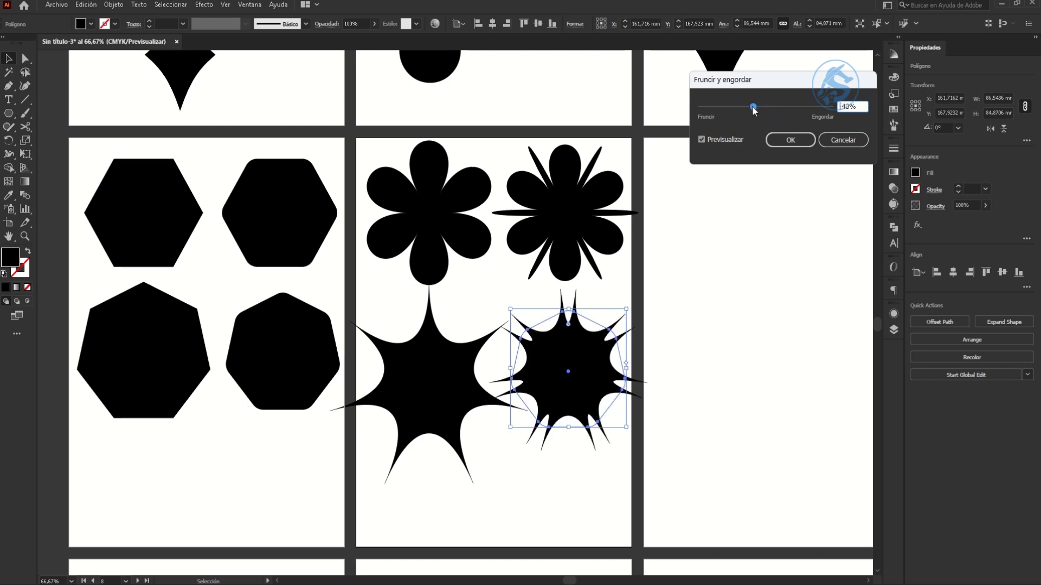
{"action": "left_click", "coordinate": [813, 140]}
{"action": "left_click", "coordinate": [374, 230]}
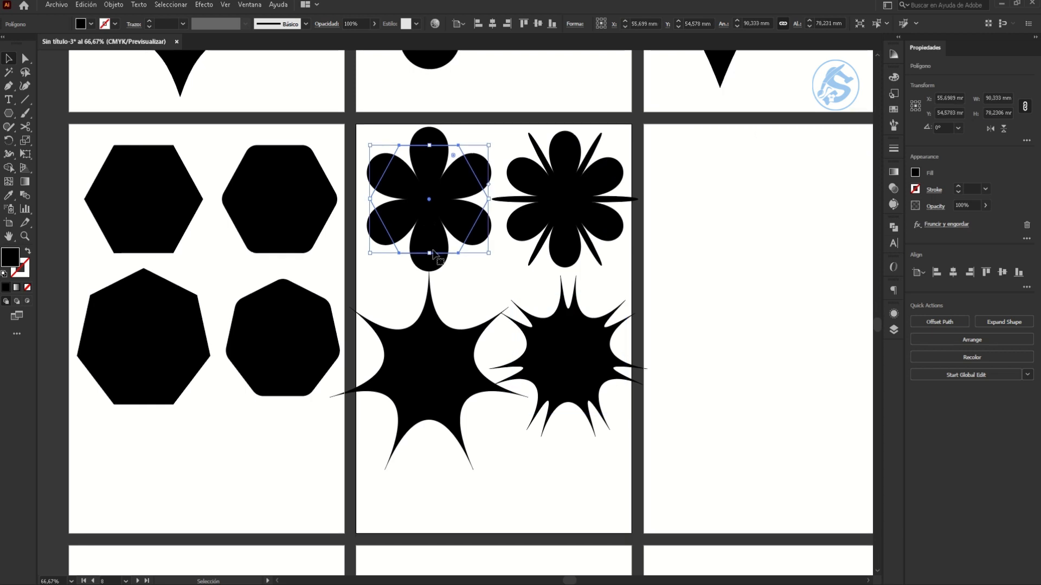
Shrink the left and right spiky stars.
{"action": "scroll", "coordinate": [432, 303], "scroll_direction": "down", "scroll_amount": 1}
{"action": "scroll", "coordinate": [432, 292], "scroll_direction": "up", "scroll_amount": 2}
{"action": "left_click", "coordinate": [455, 404]}
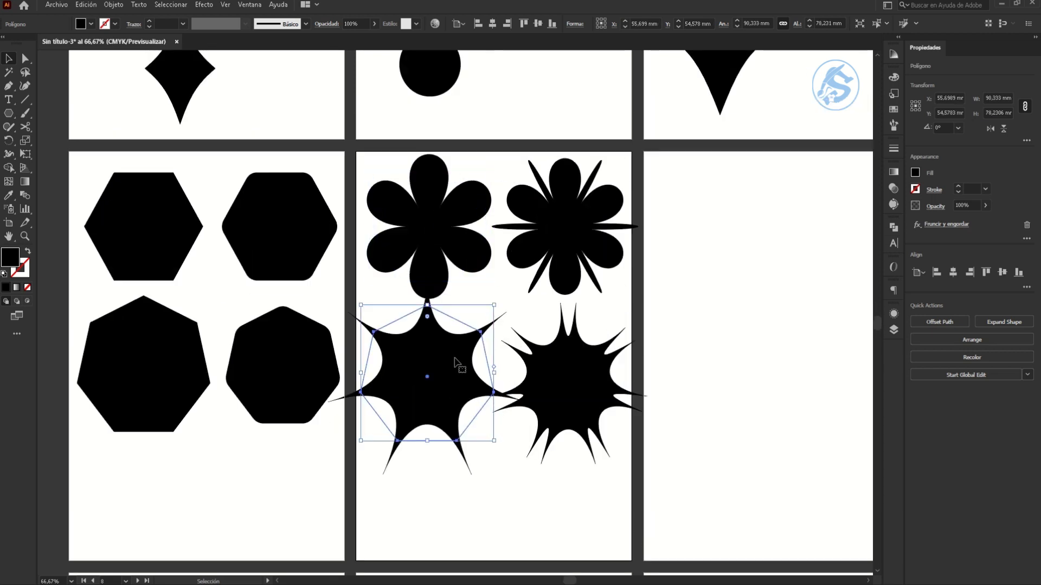
{"action": "left_click_drag", "start_coordinate": [497, 307], "coordinate": [486, 331]}
{"action": "left_click", "coordinate": [564, 352]}
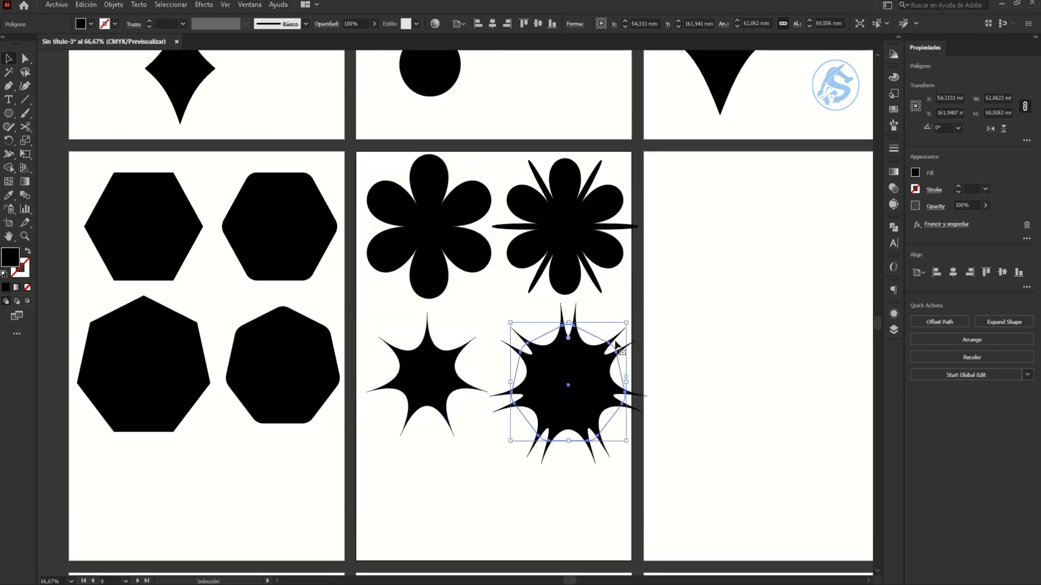
{"action": "left_click_drag", "start_coordinate": [627, 323], "coordinate": [610, 338]}
Expand the left flower's appearance into a plain path.
{"action": "left_click", "coordinate": [428, 228]}
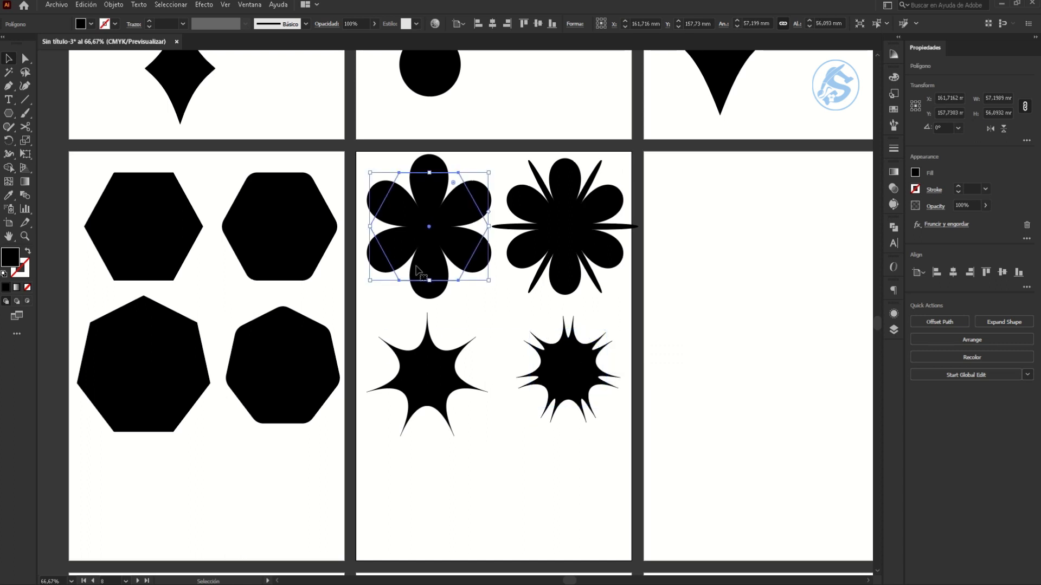
{"action": "left_click_drag", "start_coordinate": [410, 380], "coordinate": [393, 291]}
{"action": "left_click", "coordinate": [113, 5]}
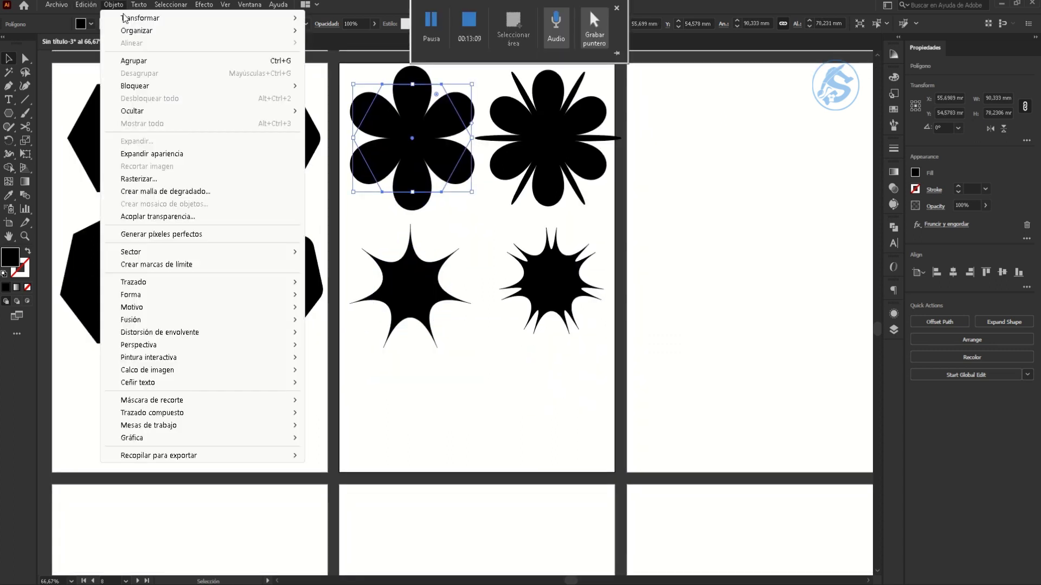
{"action": "left_click", "coordinate": [174, 155]}
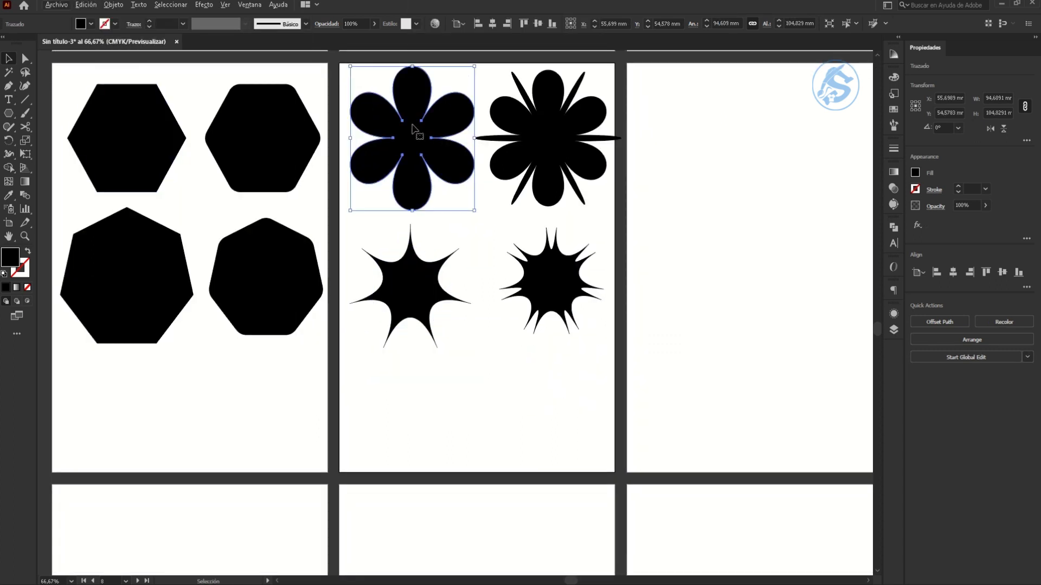
Place a smaller copy of the flower below the stars, undoing an extra copy.
{"action": "left_click_drag", "start_coordinate": [412, 129], "coordinate": [493, 399]}
{"action": "mouse_move", "coordinate": [474, 337]}
{"action": "left_mouse_down"}
{"action": "mouse_move", "coordinate": [458, 353]}
{"action": "mouse_move", "coordinate": [488, 343]}
{"action": "left_mouse_up"}
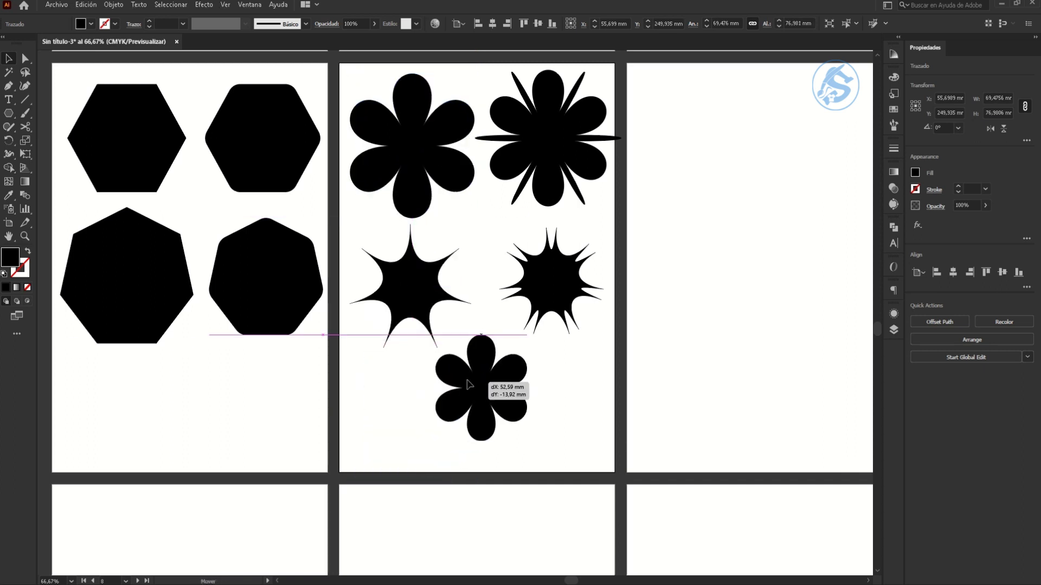
{"action": "scroll", "coordinate": [477, 358], "scroll_direction": "up", "scroll_amount": 3}
{"action": "key", "text": "ctrl+z"}
{"action": "key", "text": "ctrl+z"}
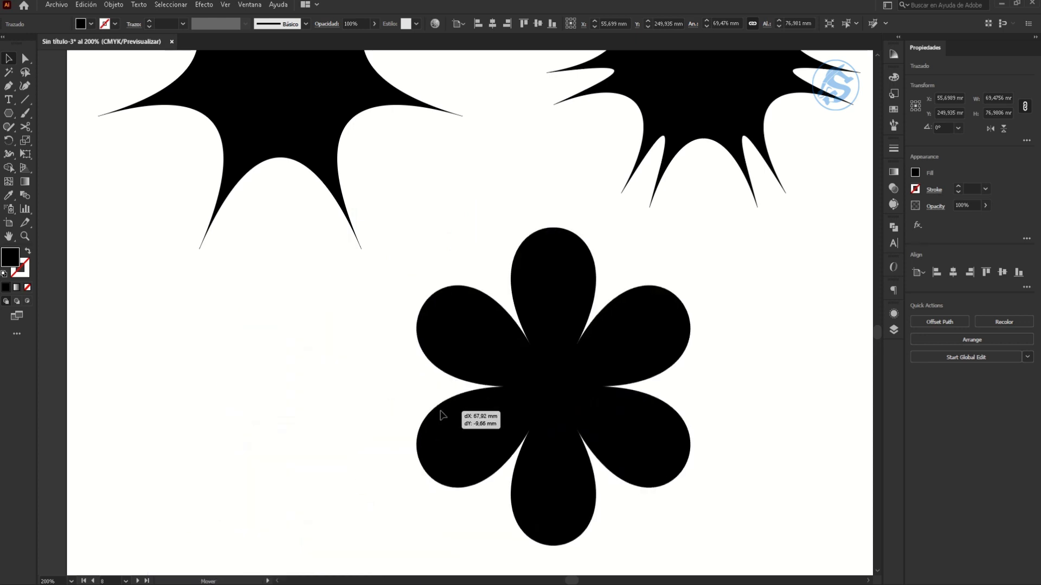
{"action": "key", "text": "ctrl+z"}
{"action": "scroll", "coordinate": [635, 370], "scroll_direction": "up", "scroll_amount": 2}
Draw a purple-filled circle at the flower's centre.
{"action": "left_click", "coordinate": [642, 395]}
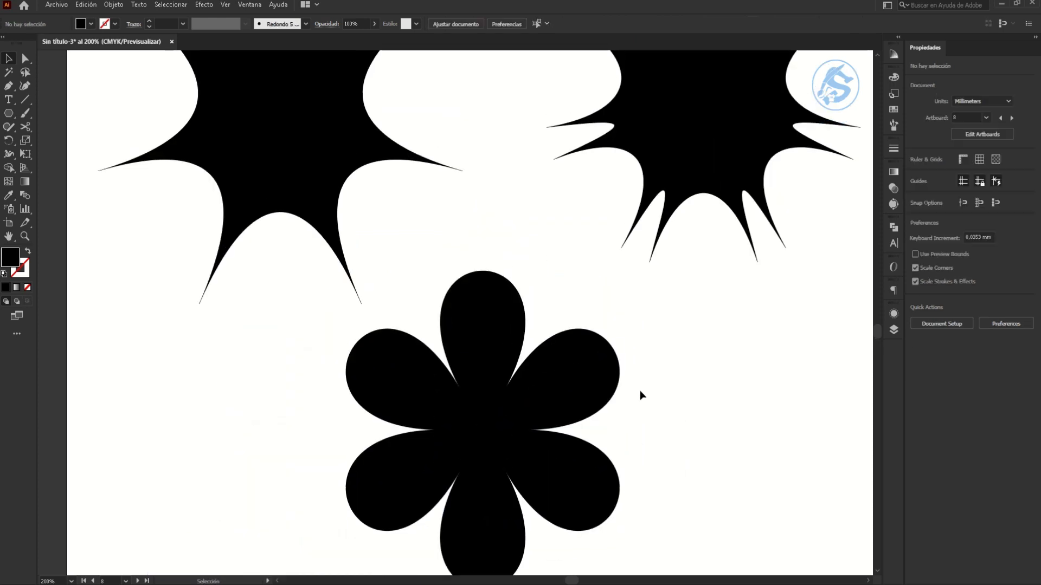
{"action": "key", "text": "l"}
{"action": "left_click_drag", "start_coordinate": [482, 429], "coordinate": [506, 478]}
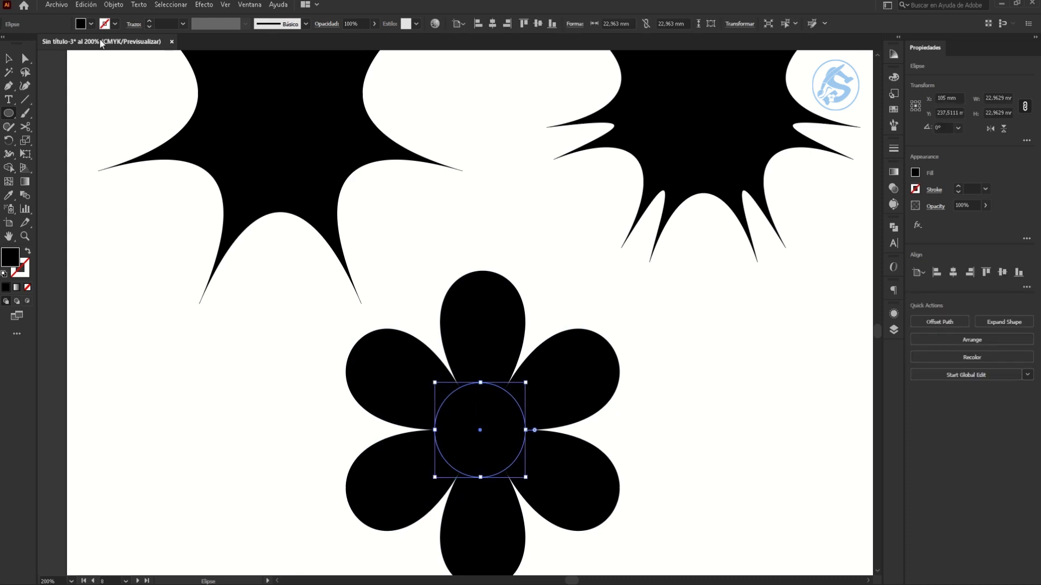
{"action": "left_click", "coordinate": [91, 24]}
{"action": "left_click", "coordinate": [51, 52]}
{"action": "left_click", "coordinate": [674, 343]}
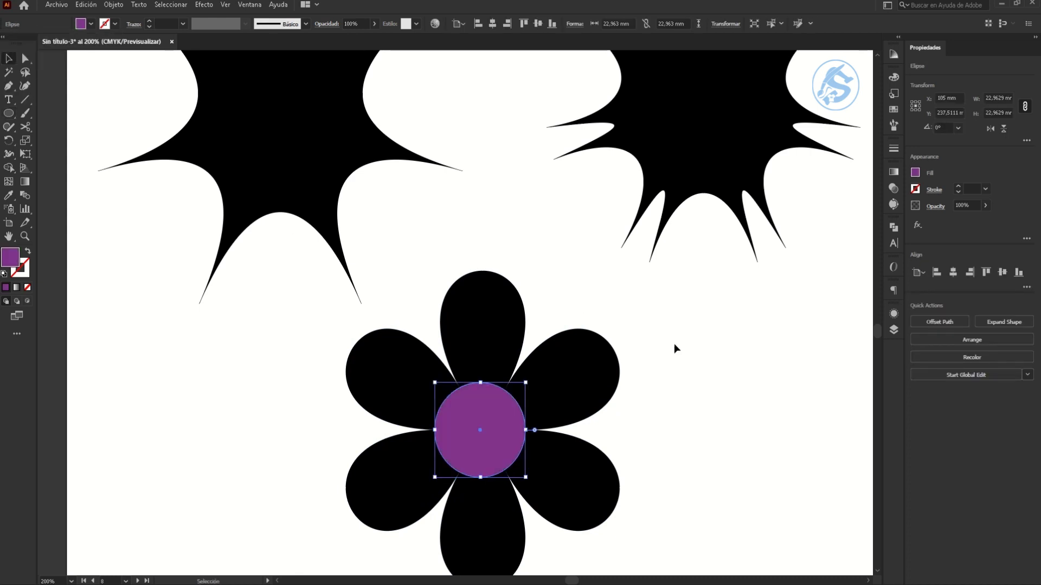
Fill the flower's petals yellow.
{"action": "key", "text": "a"}
{"action": "left_click", "coordinate": [486, 312]}
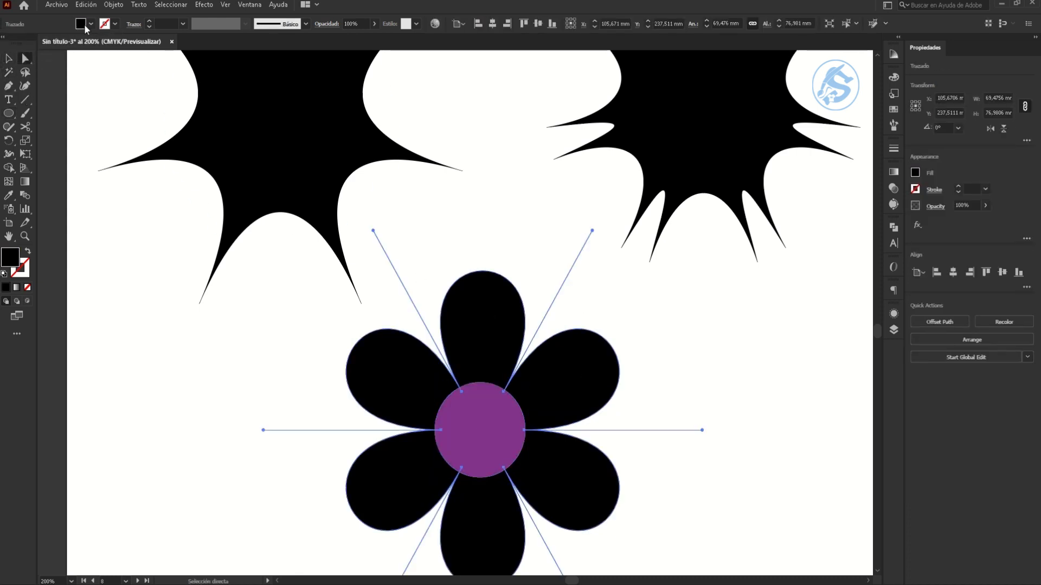
{"action": "left_click", "coordinate": [85, 25]}
{"action": "left_click", "coordinate": [28, 52]}
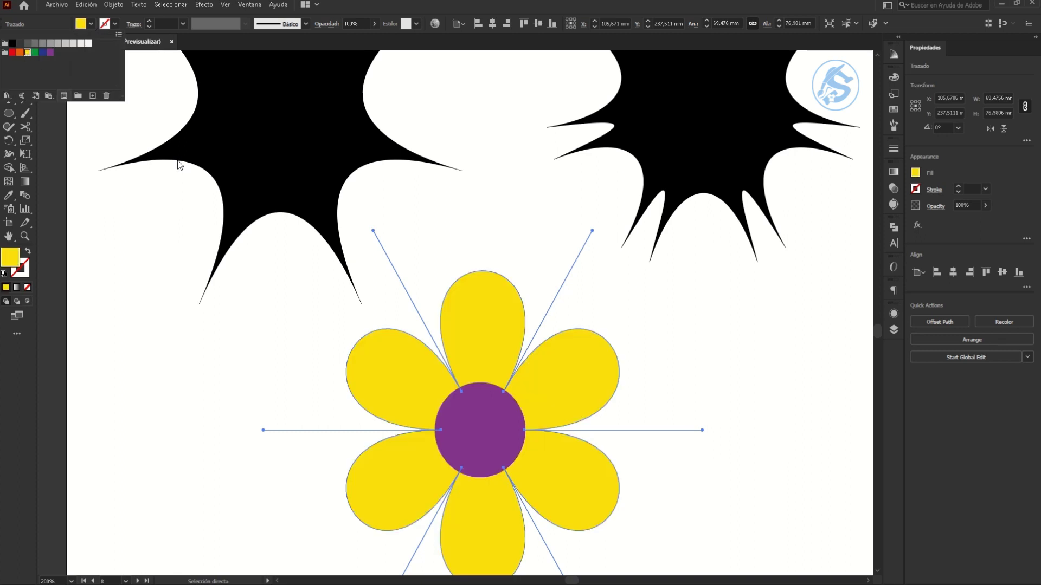
{"action": "key", "text": "v"}
{"action": "left_click", "coordinate": [666, 348]}
Give the petals a 2 pt purple outline and select them with the centre circle.
{"action": "left_click", "coordinate": [540, 383]}
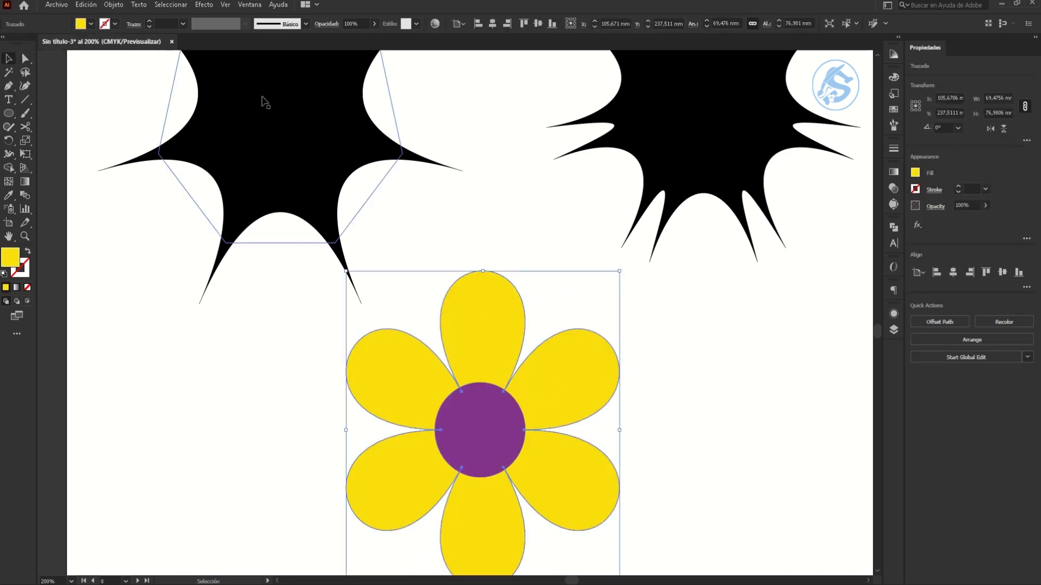
{"action": "left_click", "coordinate": [172, 22]}
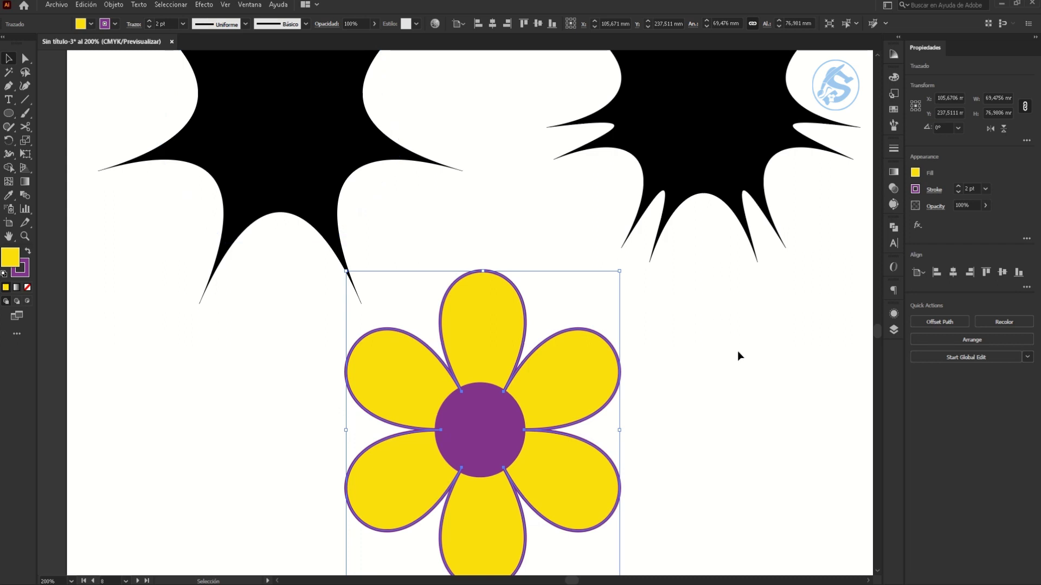
{"action": "left_click", "coordinate": [462, 440], "text": "shift"}
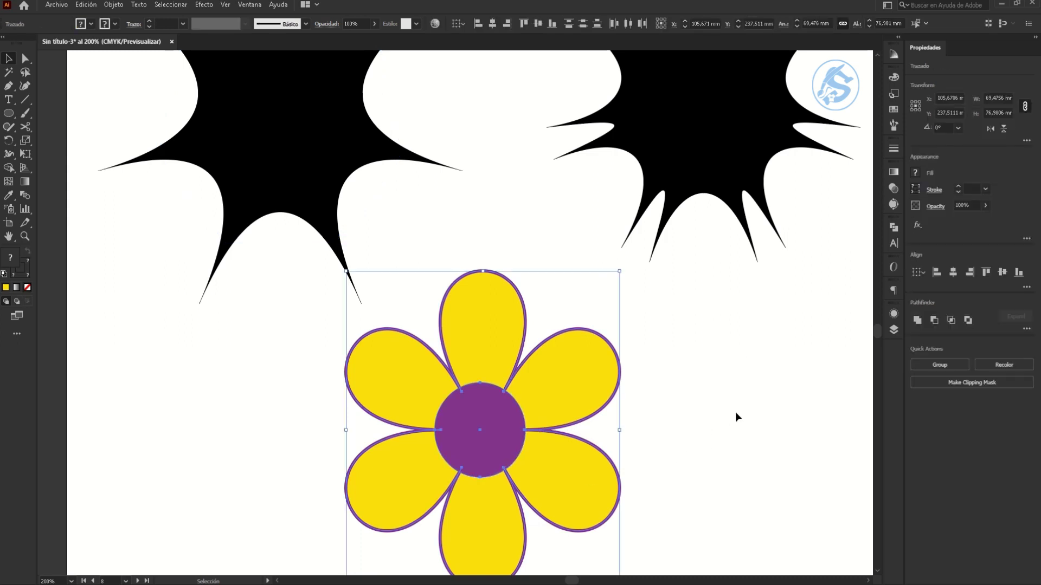
{"action": "key", "text": "ctrl+minus"}
{"action": "key", "text": "ctrl+minus"}
{"action": "key", "text": "ctrl+plus"}
{"action": "left_click", "coordinate": [409, 366]}
{"action": "left_click", "coordinate": [469, 329]}
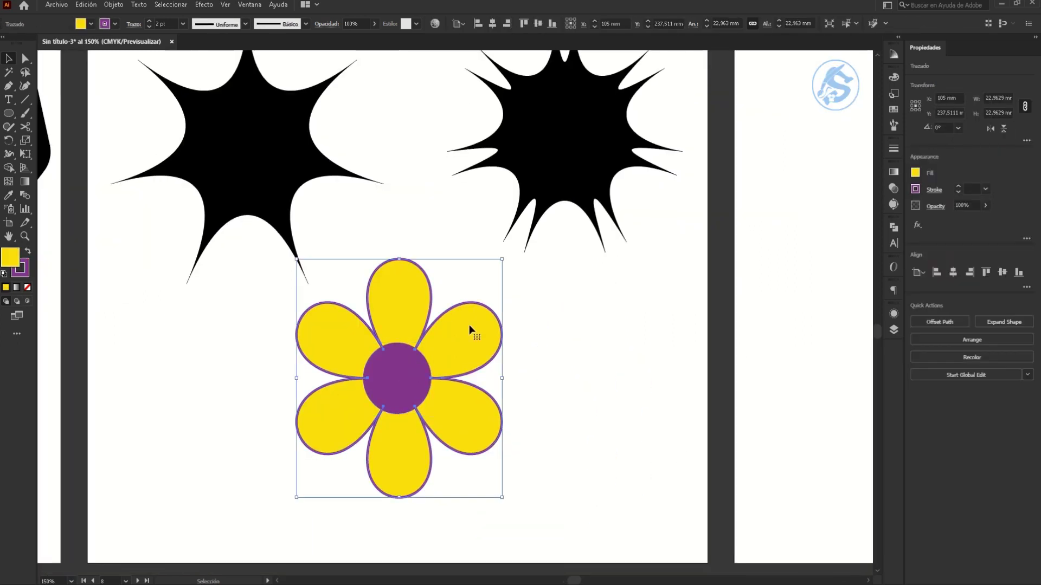
Expand the flower's fill and outline into plain shapes.
{"action": "left_click", "coordinate": [114, 4]}
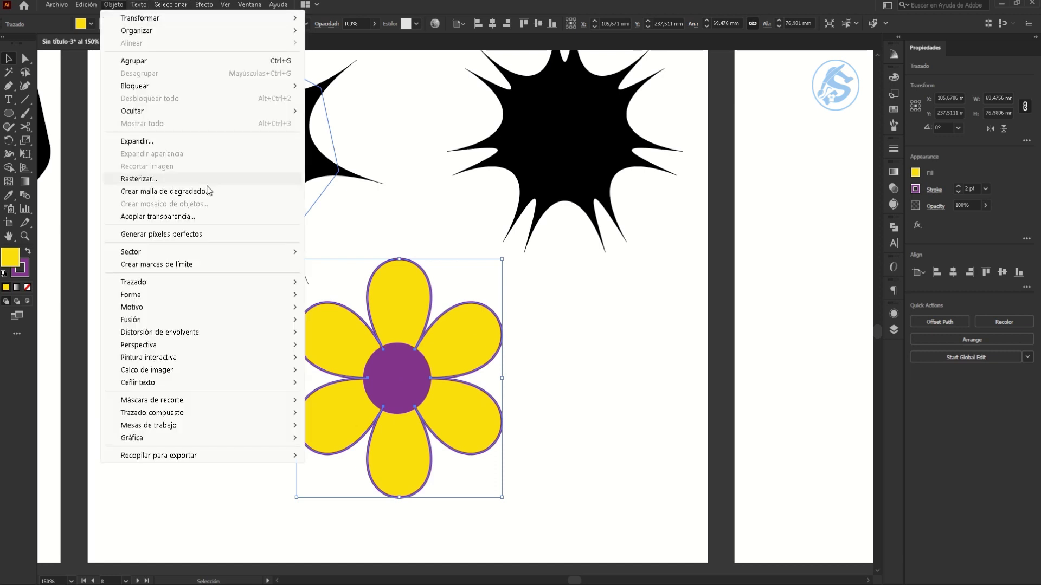
{"action": "left_click", "coordinate": [179, 140]}
{"action": "left_click", "coordinate": [495, 367]}
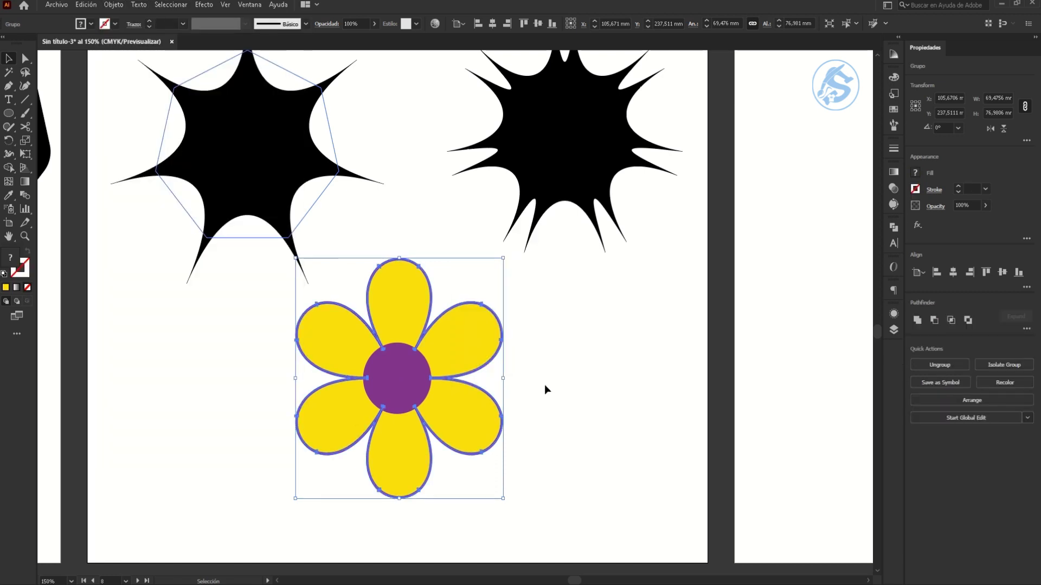
{"action": "left_click", "coordinate": [577, 423]}
{"action": "left_click", "coordinate": [389, 378]}
Select the whole flower, open Pathfinder, and try Unite before undoing it.
{"action": "left_click", "coordinate": [600, 386]}
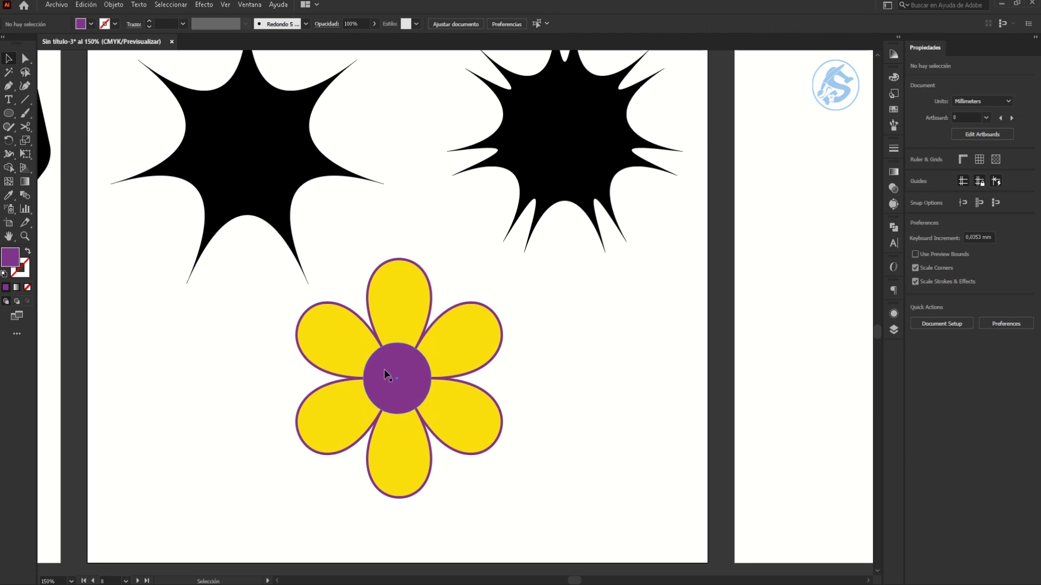
{"action": "left_click_drag", "start_coordinate": [268, 295], "coordinate": [507, 483]}
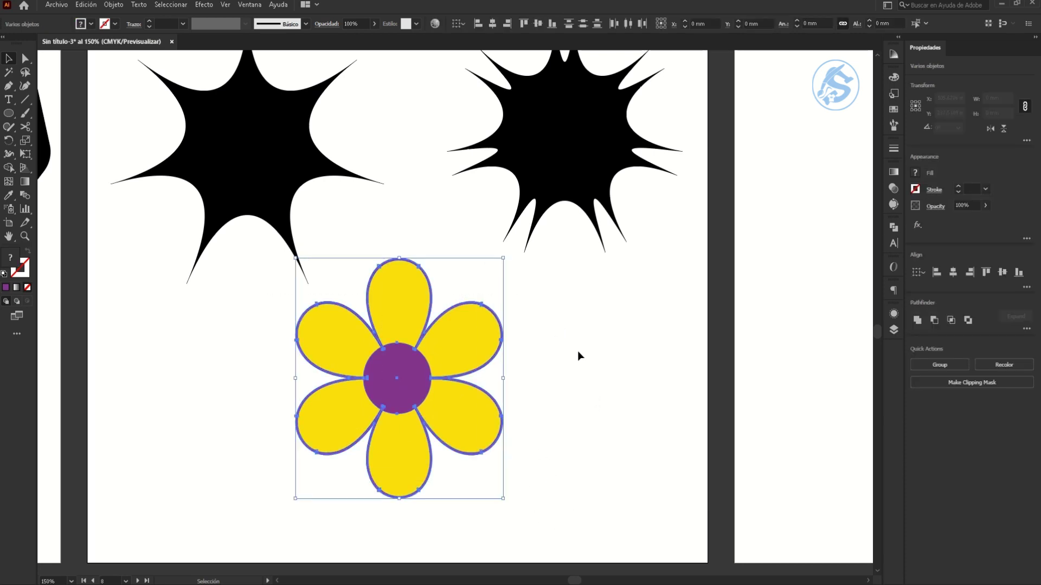
{"action": "left_click", "coordinate": [889, 230]}
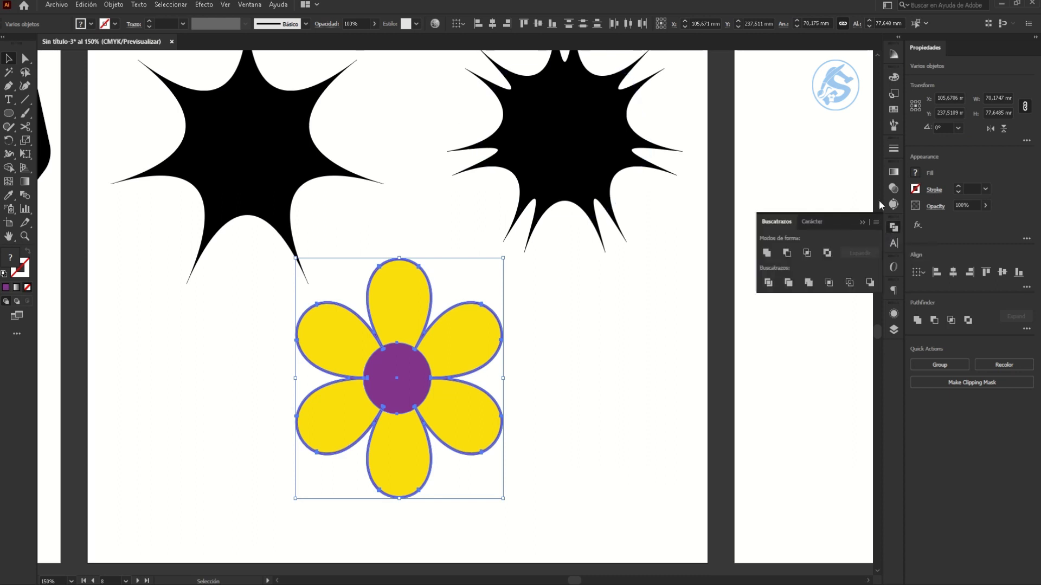
{"action": "left_click", "coordinate": [243, 7]}
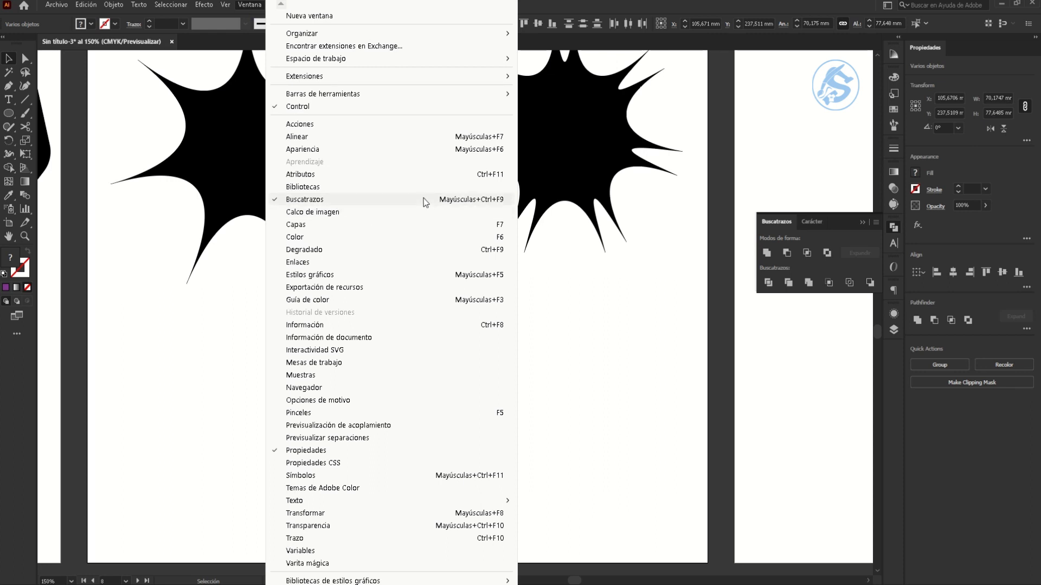
{"action": "left_click", "coordinate": [830, 237]}
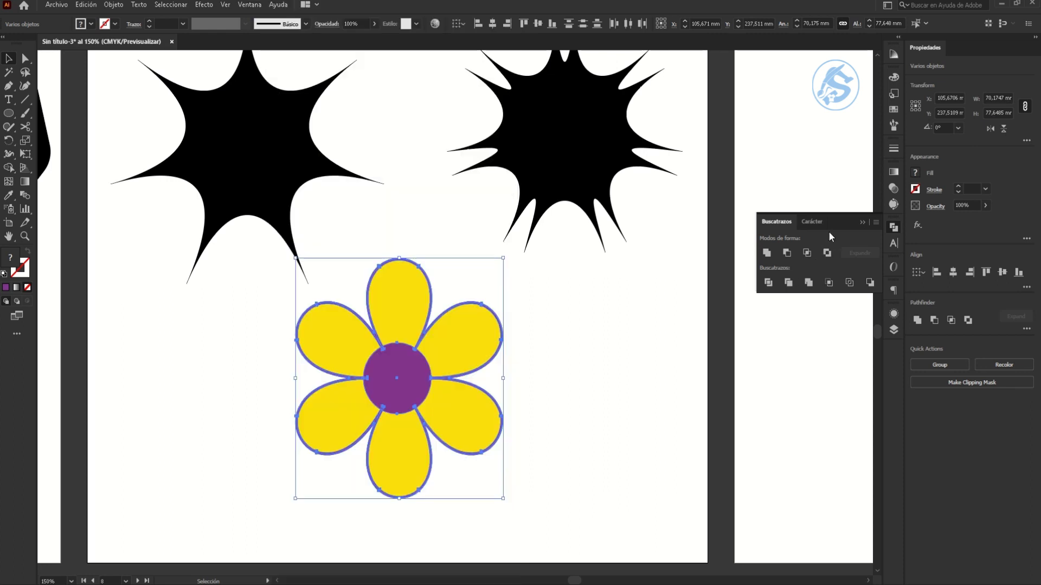
{"action": "left_click", "coordinate": [767, 253]}
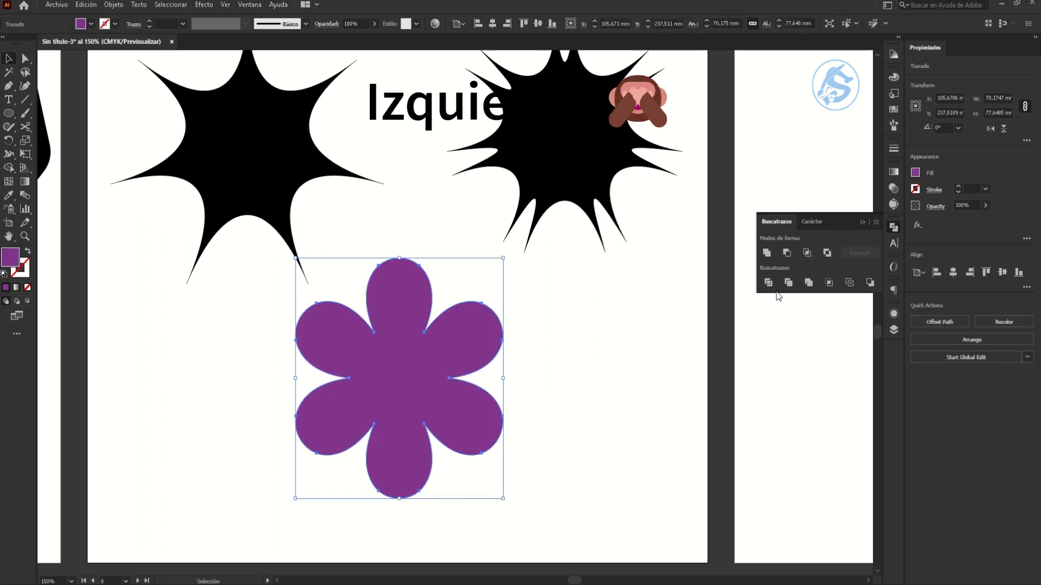
{"action": "key", "text": "ctrl+z"}
Merge the flower into separate coloured pieces and check it in Outline view.
{"action": "left_click", "coordinate": [808, 283]}
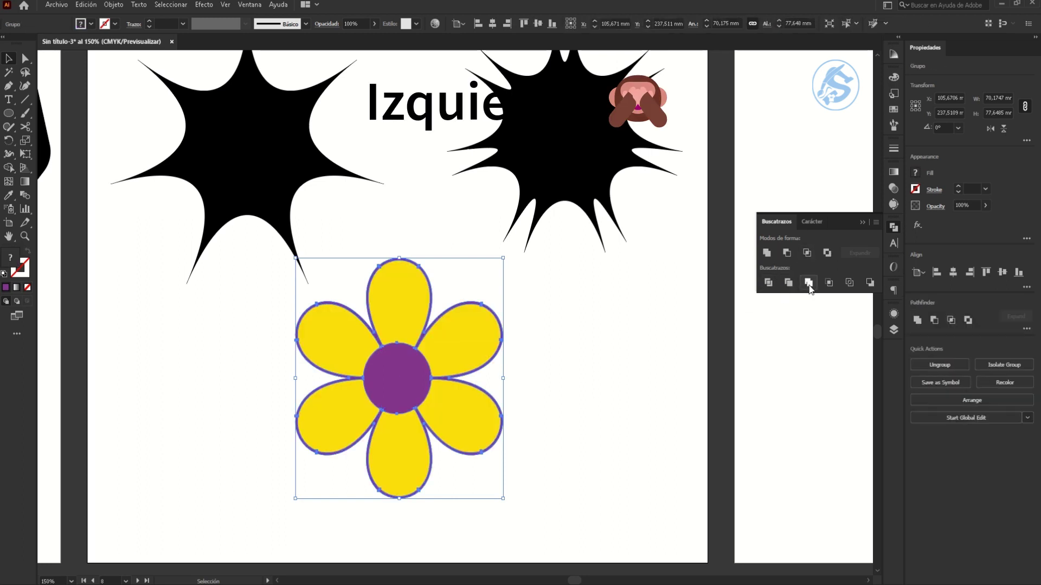
{"action": "left_click", "coordinate": [573, 356]}
{"action": "left_click", "coordinate": [380, 380]}
{"action": "key", "text": "ctrl+y"}
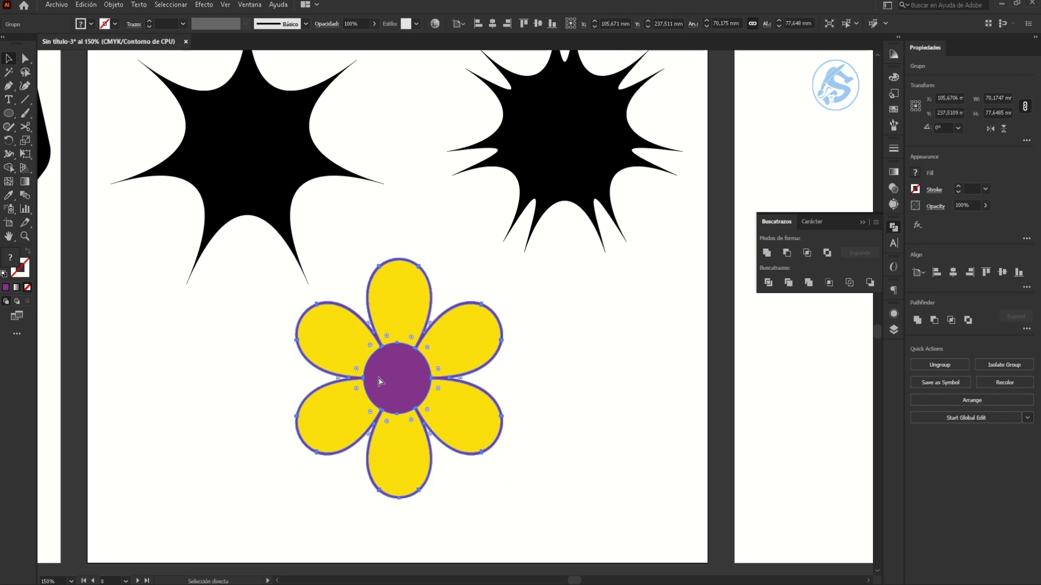
{"action": "left_click", "coordinate": [371, 390]}
{"action": "scroll", "coordinate": [371, 390], "scroll_direction": "up", "scroll_amount": 3}
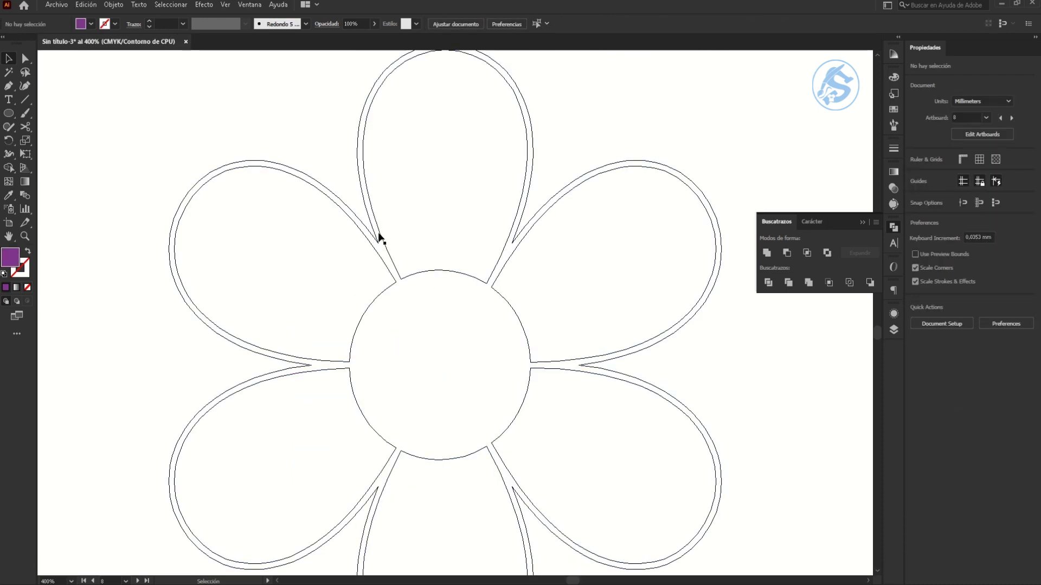
Return to Preview mode and navigate to the empty artboard beside the flower.
{"action": "key", "text": "ctrl+y"}
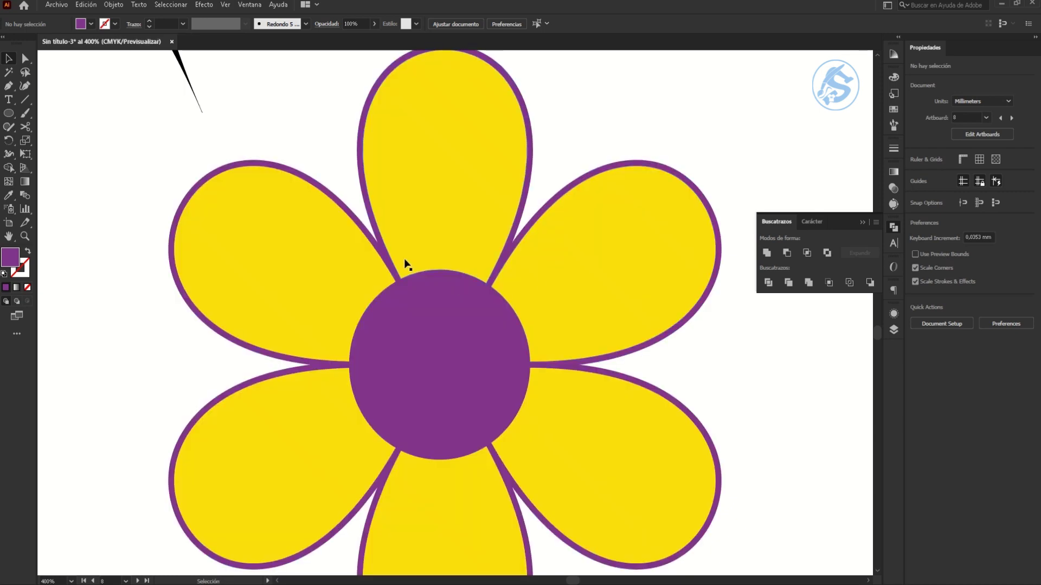
{"action": "scroll", "coordinate": [336, 271], "scroll_direction": "down", "scroll_amount": 1}
{"action": "scroll", "coordinate": [258, 214], "scroll_direction": "down", "scroll_amount": 2}
{"action": "scroll", "coordinate": [258, 214], "scroll_direction": "down", "scroll_amount": 1}
{"action": "scroll", "coordinate": [307, 285], "scroll_direction": "up", "scroll_amount": 2}
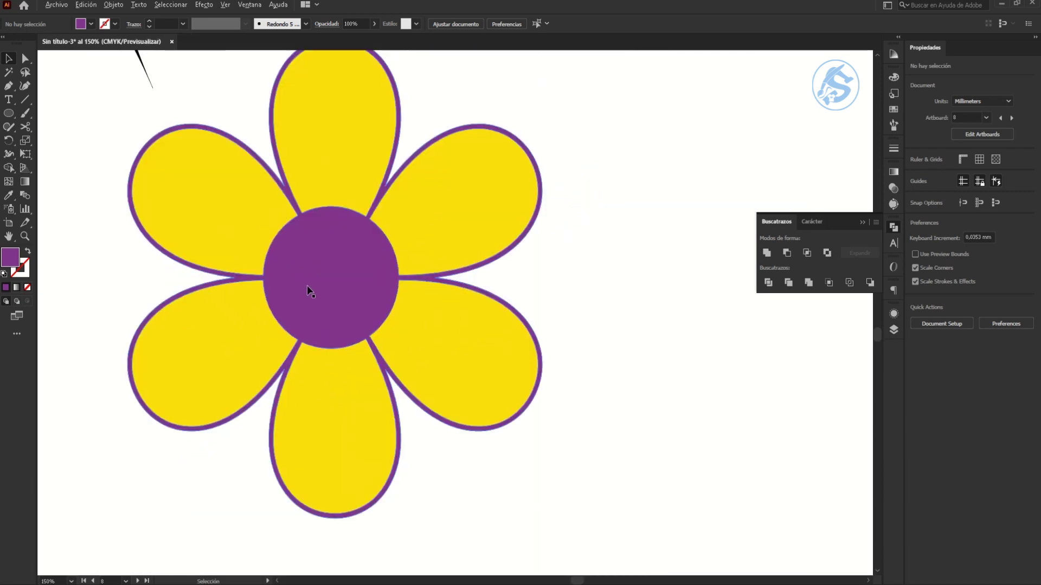
{"action": "scroll", "coordinate": [678, 271], "scroll_direction": "down", "scroll_amount": 3}
{"action": "left_click_drag", "start_coordinate": [678, 271], "coordinate": [515, 401]}
{"action": "scroll", "coordinate": [526, 367], "scroll_direction": "down", "scroll_amount": 1}
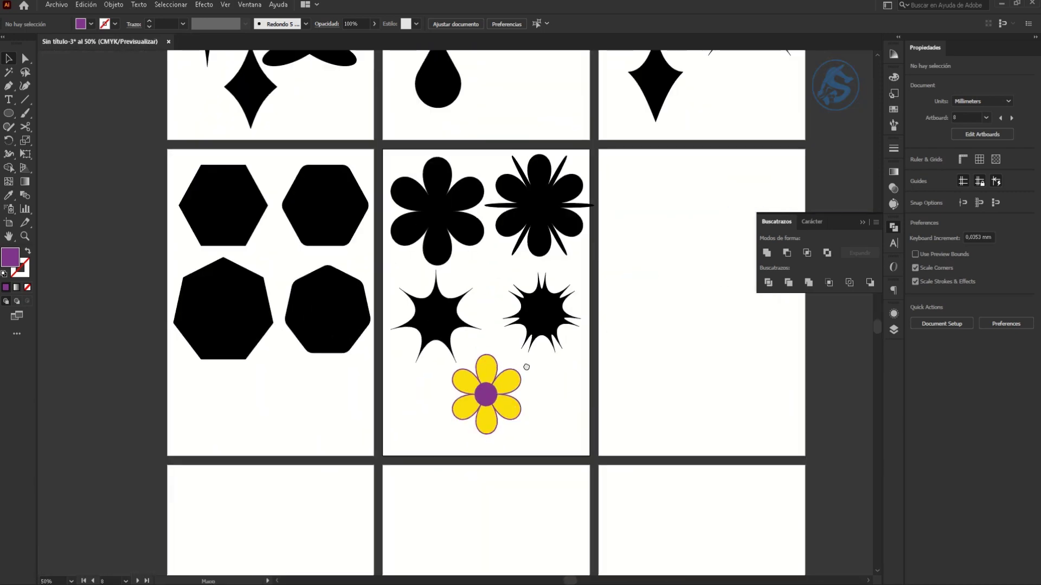
{"action": "left_click_drag", "start_coordinate": [526, 367], "coordinate": [320, 515]}
{"action": "scroll", "coordinate": [319, 514], "scroll_direction": "down", "scroll_amount": 2}
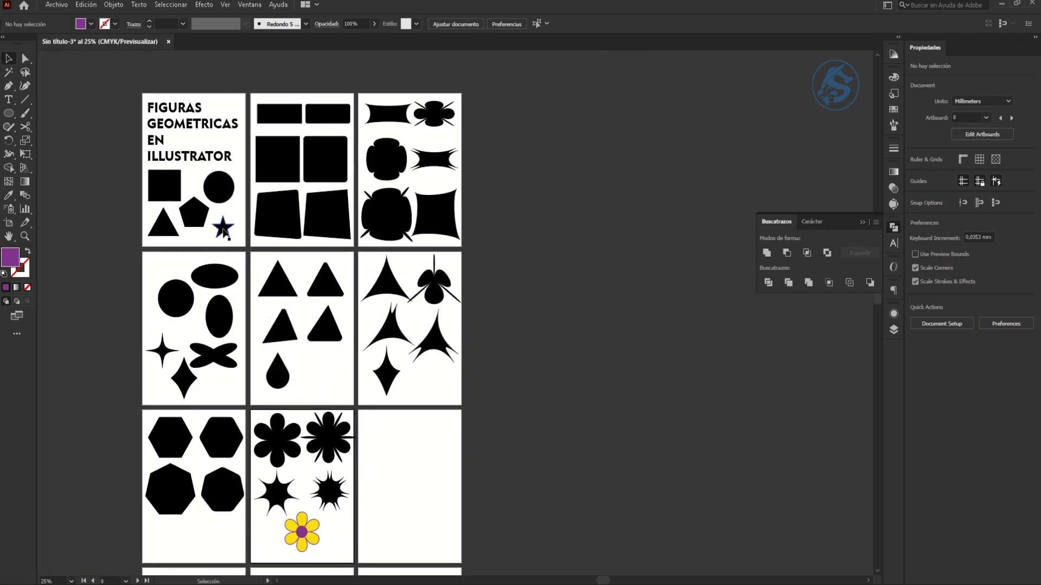
{"action": "left_click_drag", "start_coordinate": [448, 502], "coordinate": [374, 428]}
{"action": "scroll", "coordinate": [400, 453], "scroll_direction": "up", "scroll_amount": 1}
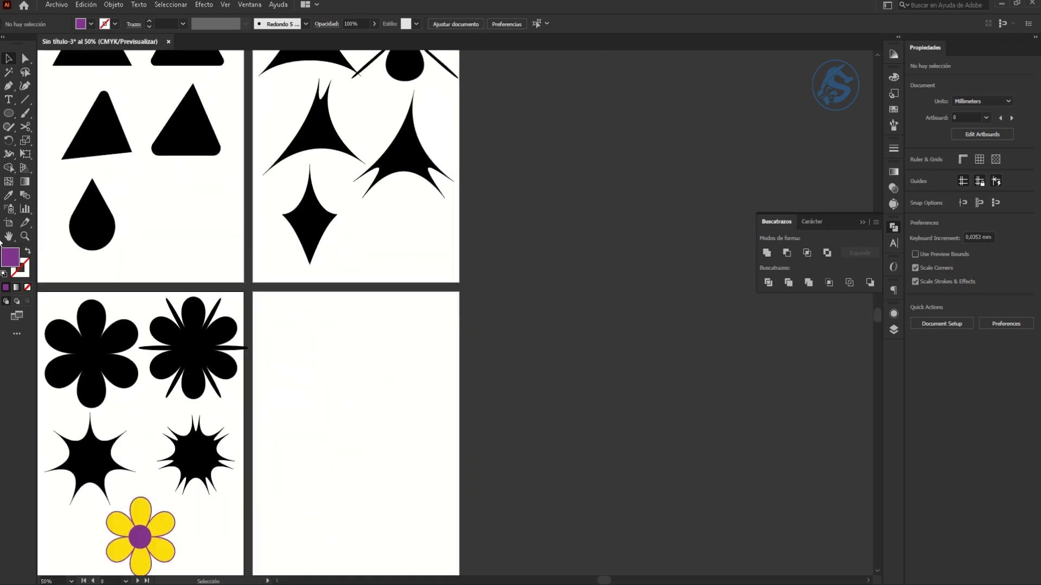
{"action": "scroll", "coordinate": [347, 447], "scroll_direction": "up", "scroll_amount": 1}
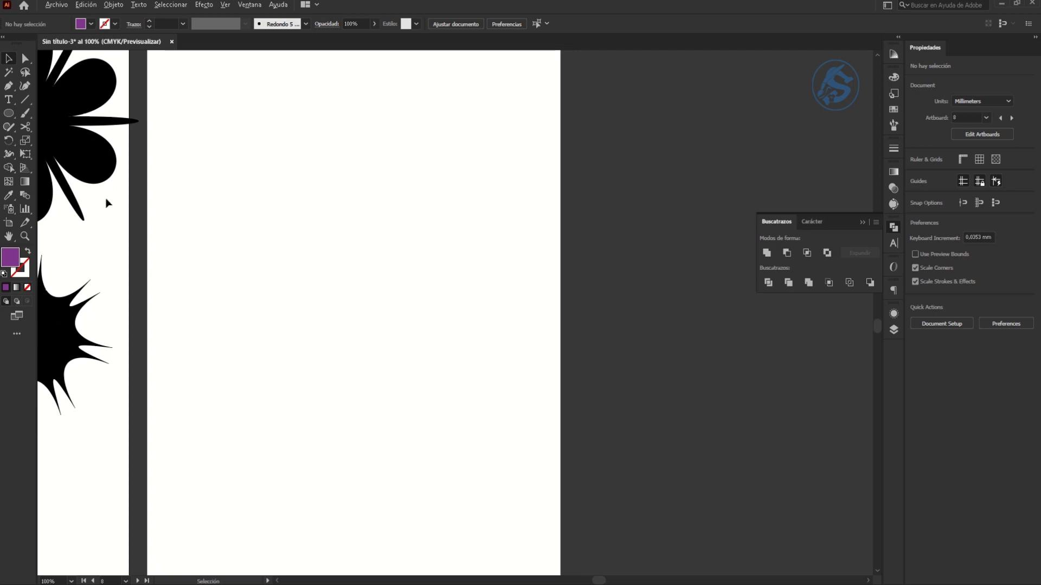
Create an eight-point star with 20 mm outer and 10 mm inner radii.
{"action": "left_click", "coordinate": [9, 114]}
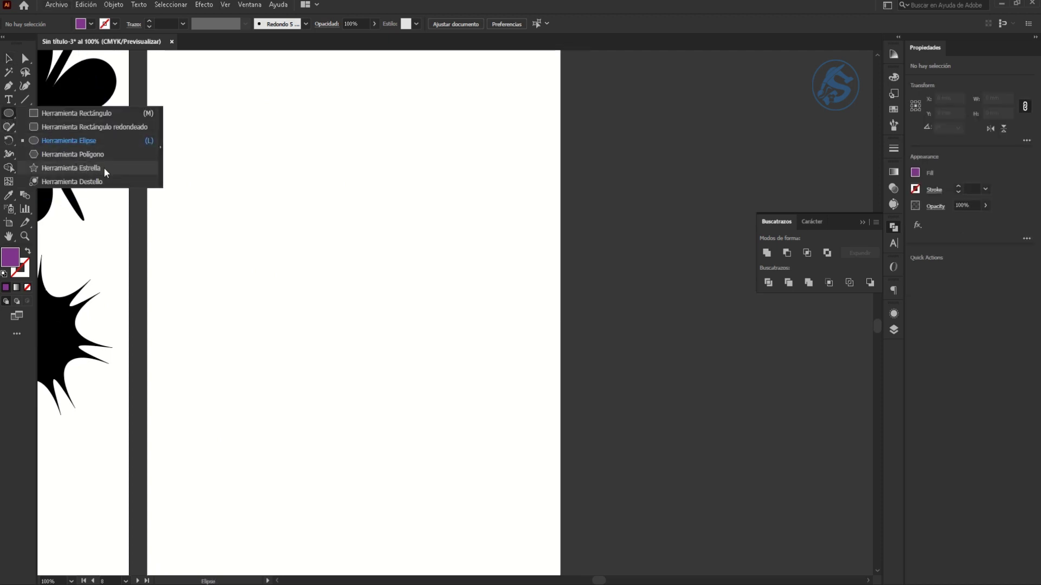
{"action": "left_click", "coordinate": [87, 168]}
{"action": "left_click", "coordinate": [248, 128]}
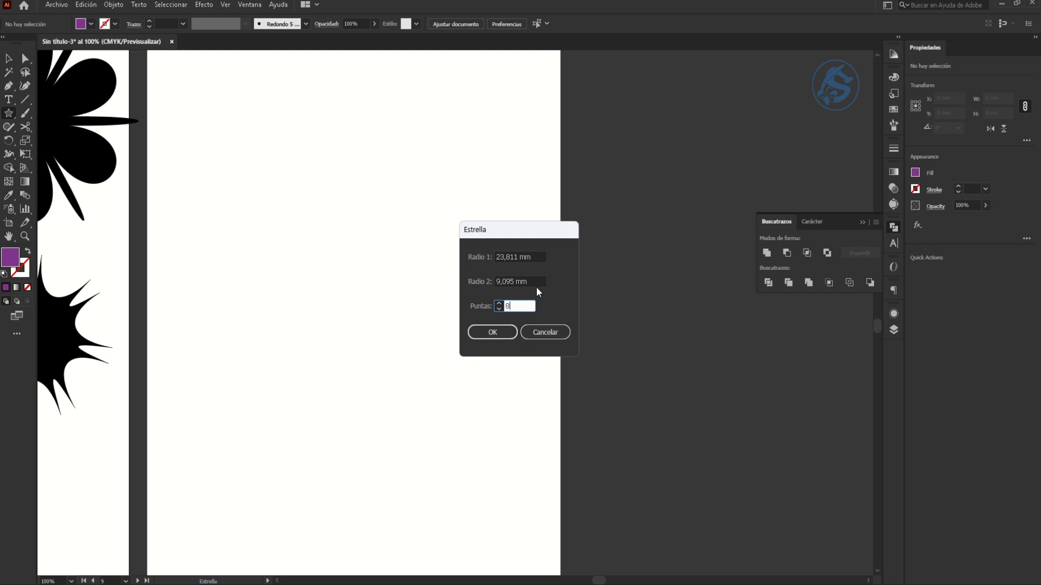
{"action": "left_click_drag", "start_coordinate": [537, 281], "coordinate": [489, 282]}
{"action": "type", "text": "10"}
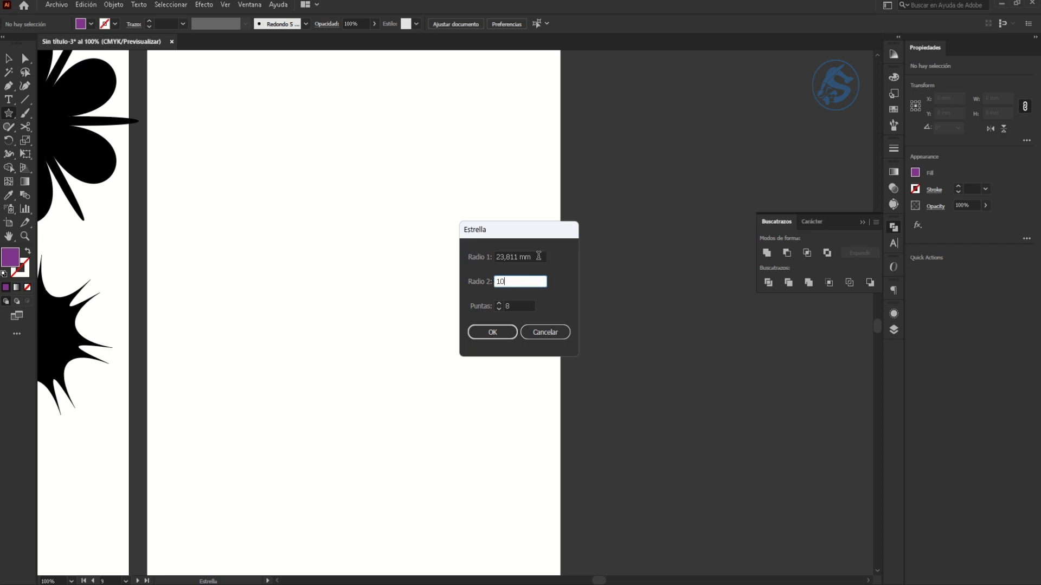
{"action": "left_click_drag", "start_coordinate": [538, 256], "coordinate": [489, 256]}
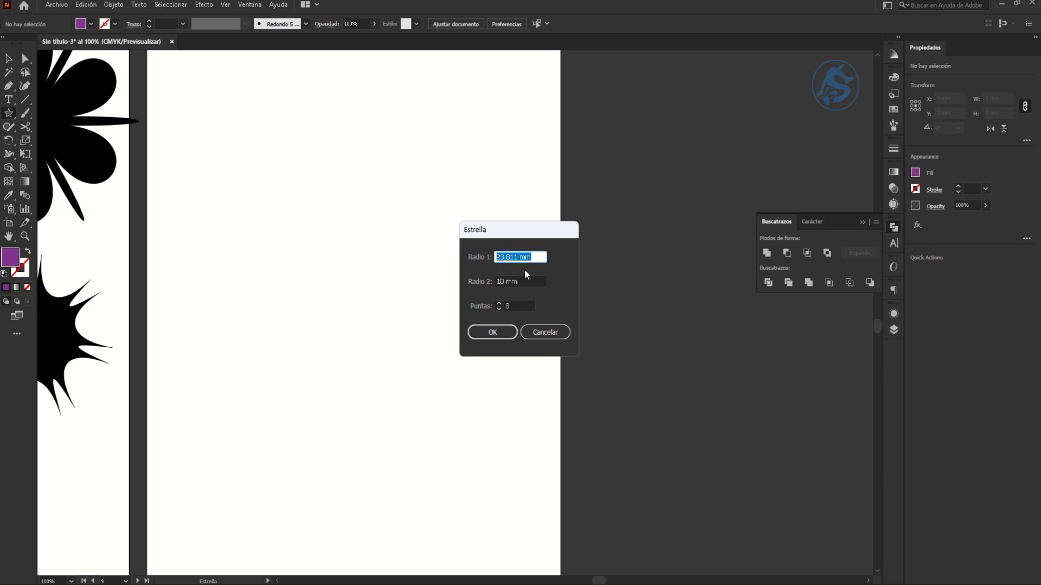
{"action": "type", "text": "20"}
{"action": "left_click", "coordinate": [499, 326]}
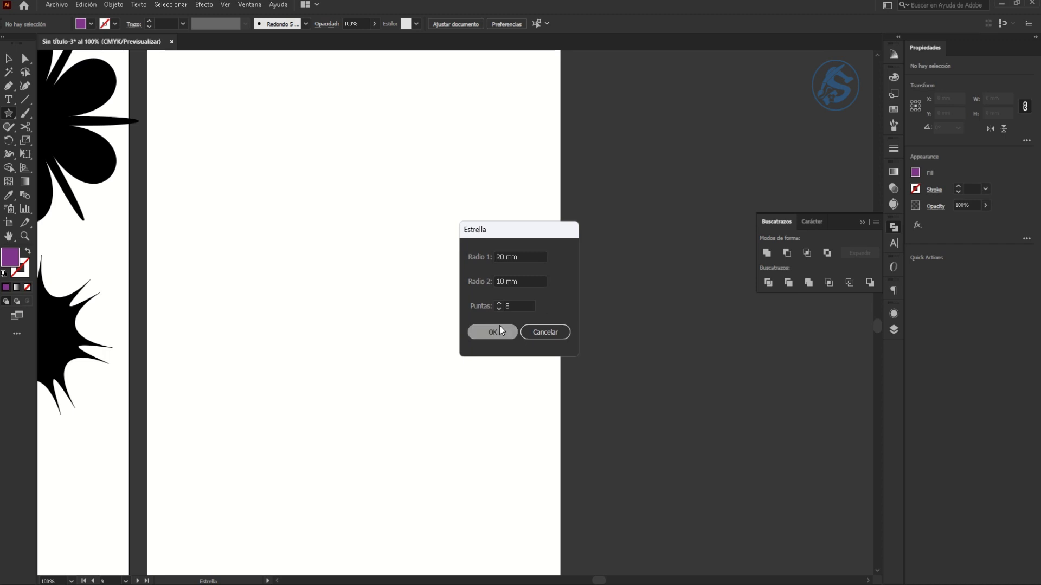
Enlarge the star and move it toward the artboard's top left.
{"action": "key", "text": "v"}
{"action": "scroll", "coordinate": [278, 230], "scroll_direction": "up", "scroll_amount": 2}
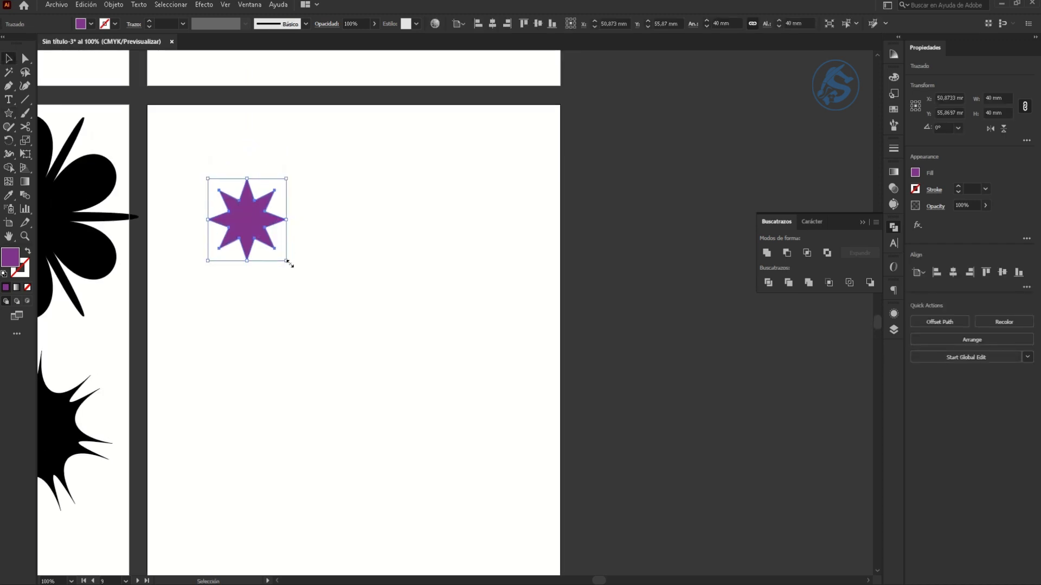
{"action": "mouse_move", "coordinate": [287, 262]}
{"action": "left_mouse_down"}
{"action": "mouse_move", "coordinate": [371, 352]}
{"action": "mouse_move", "coordinate": [236, 215]}
{"action": "left_mouse_up"}
{"action": "left_click", "coordinate": [336, 229]}
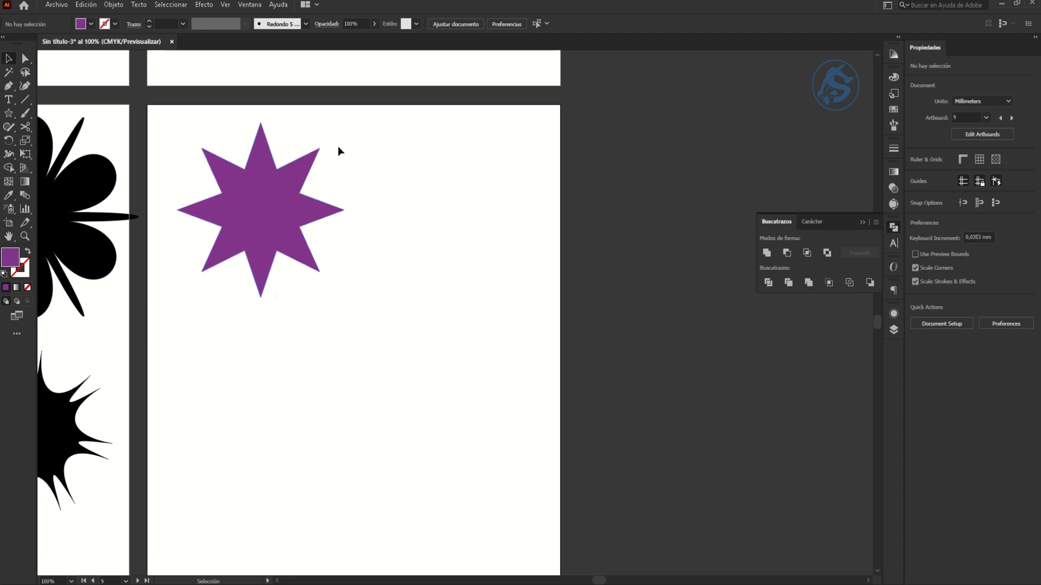
Add a four-point star at the upper right and a five-point star.
{"action": "left_click", "coordinate": [9, 113]}
{"action": "left_click", "coordinate": [409, 244]}
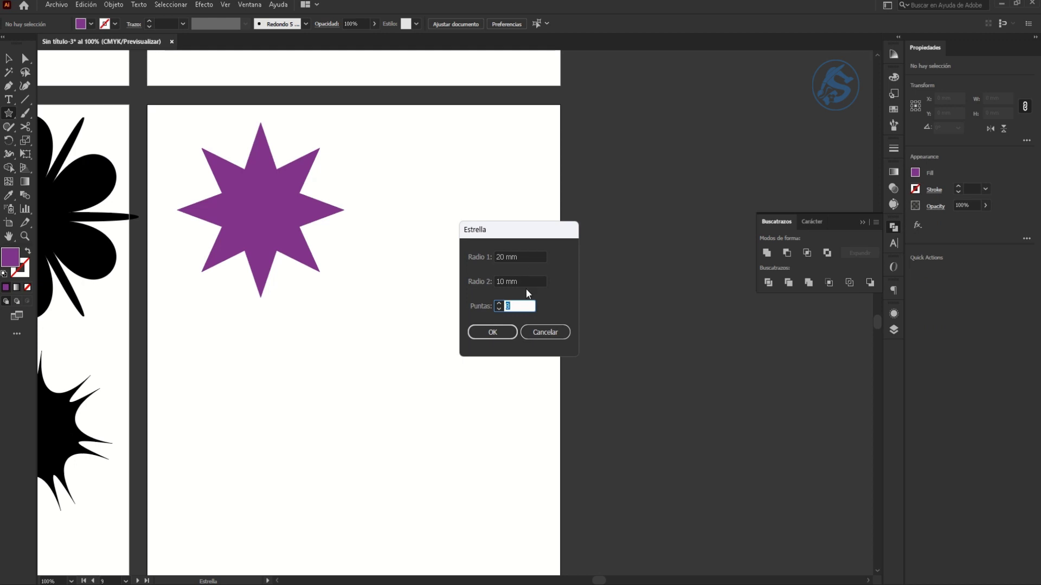
{"action": "left_click", "coordinate": [493, 333]}
{"action": "key", "text": "v"}
{"action": "left_click_drag", "start_coordinate": [424, 233], "coordinate": [458, 179]}
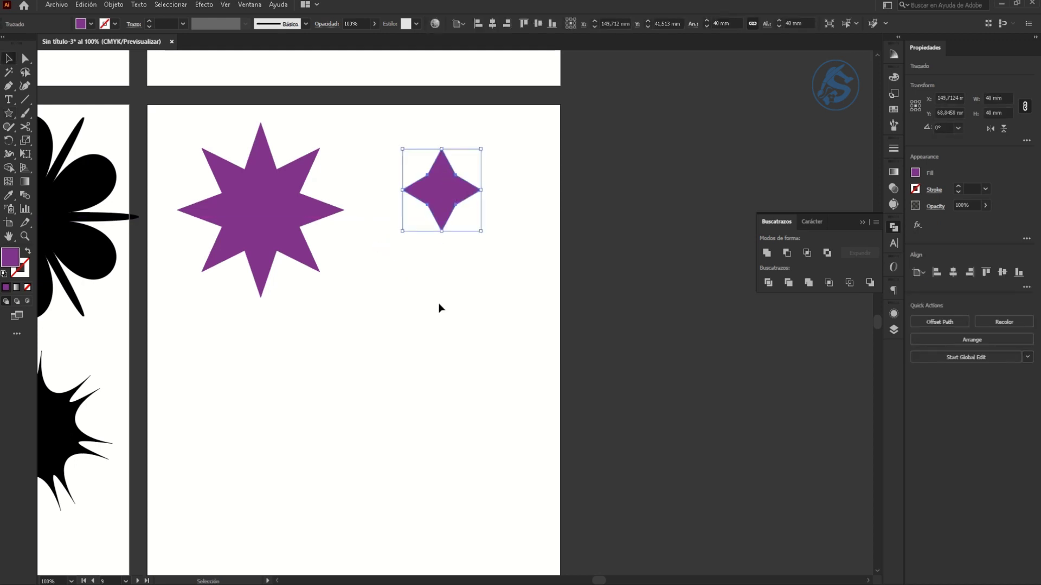
{"action": "left_click", "coordinate": [10, 113]}
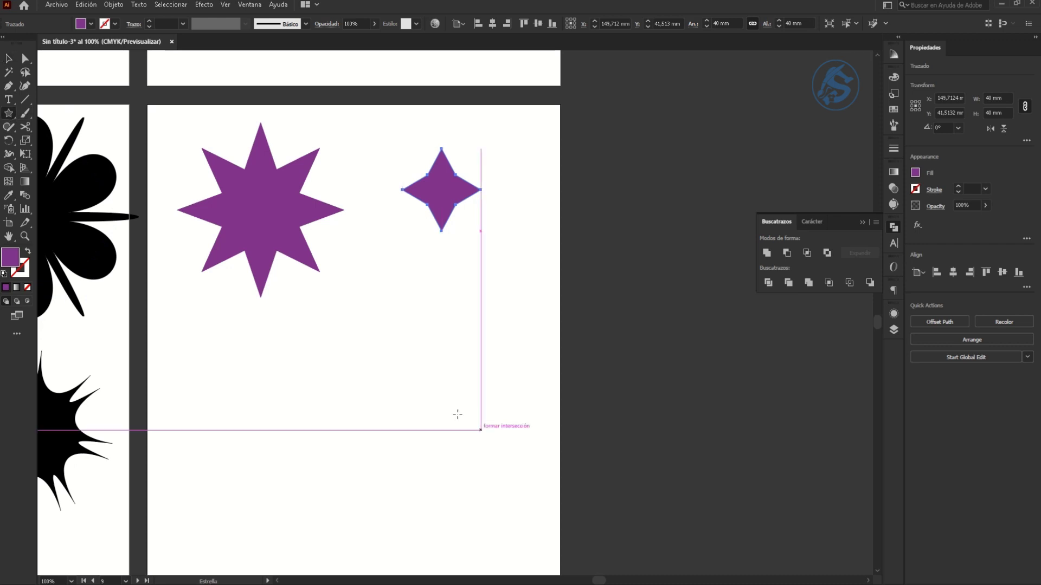
{"action": "left_click", "coordinate": [345, 318]}
{"action": "type", "text": "5"}
{"action": "left_click", "coordinate": [492, 332]}
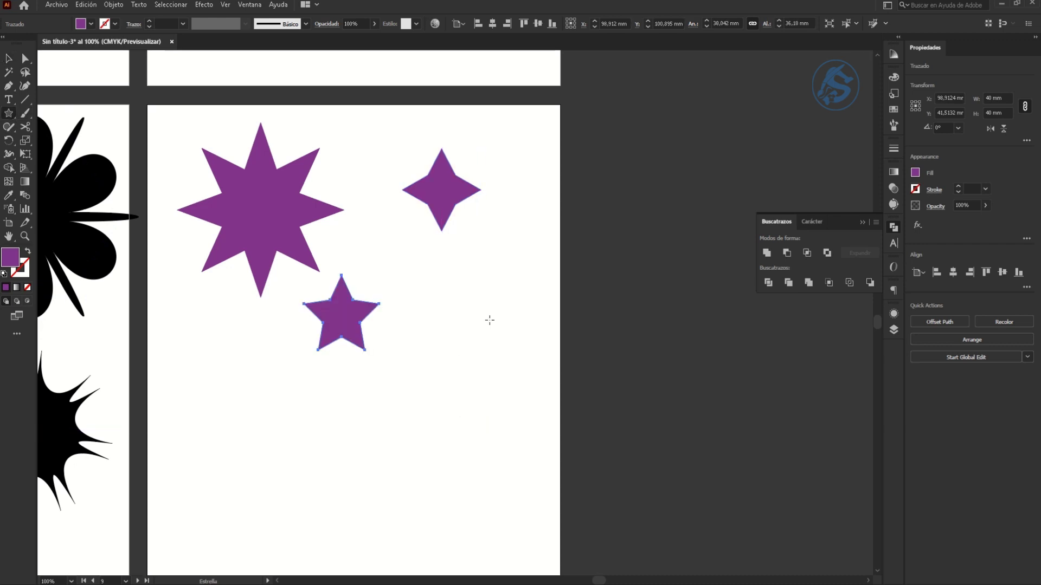
Add a six-point star and enlarge it from its centre.
{"action": "left_click", "coordinate": [10, 117]}
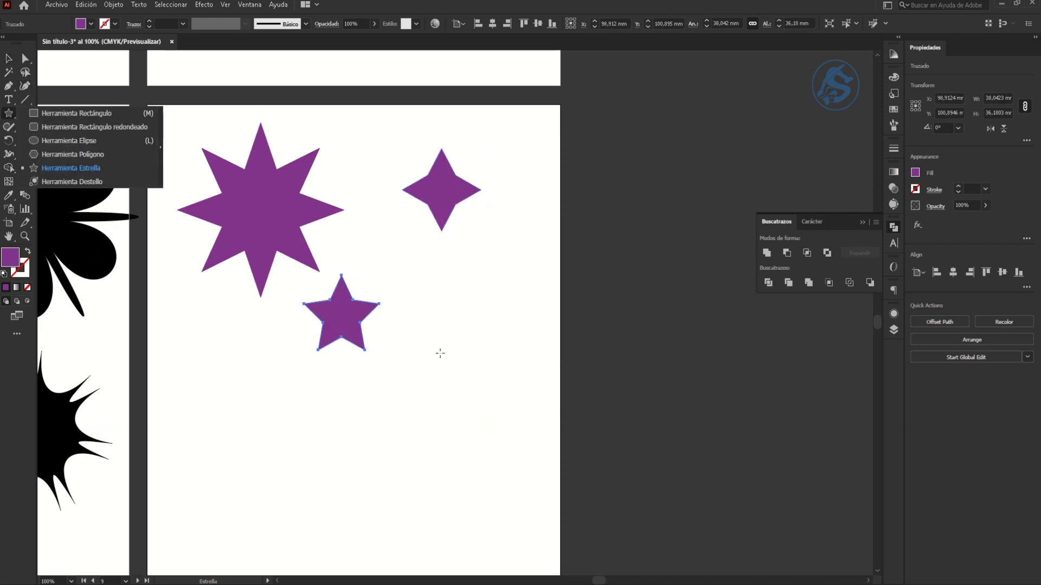
{"action": "left_click", "coordinate": [455, 353]}
{"action": "type", "text": "6"}
{"action": "key", "text": "Return"}
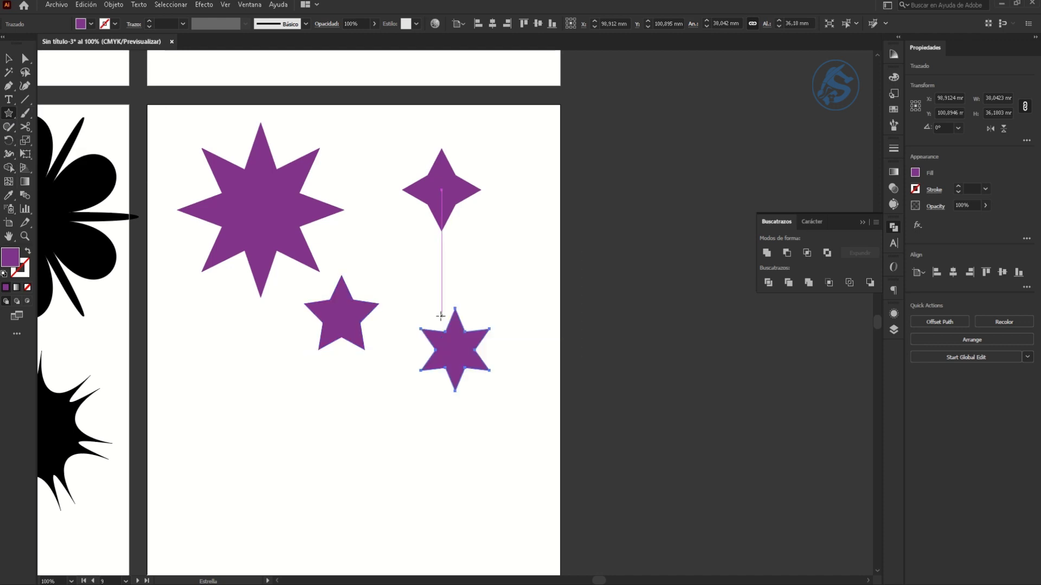
{"action": "key", "text": "v"}
{"action": "left_click_drag", "start_coordinate": [490, 308], "coordinate": [512, 282]}
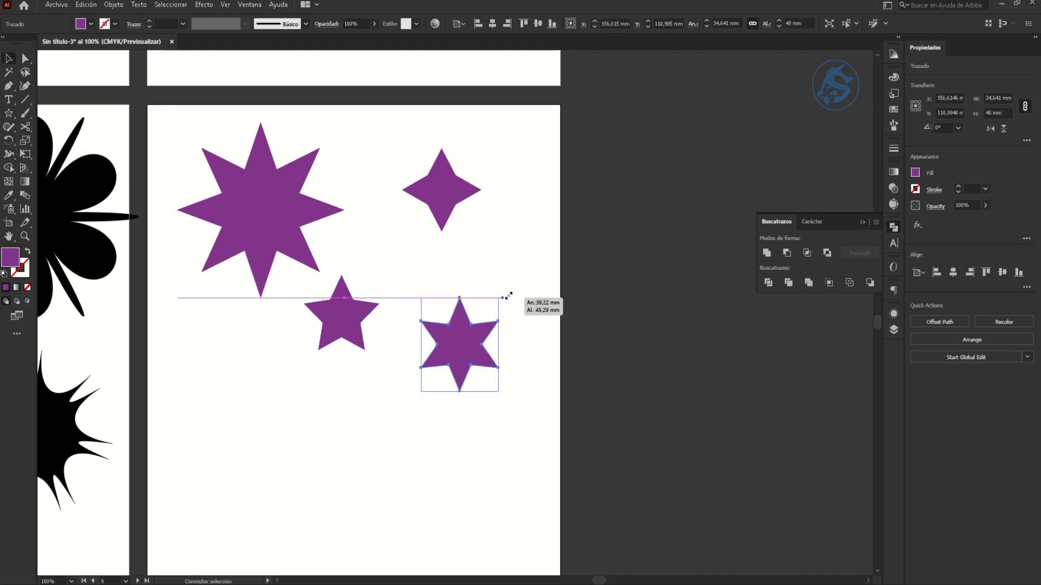
{"action": "key", "text": "alt"}
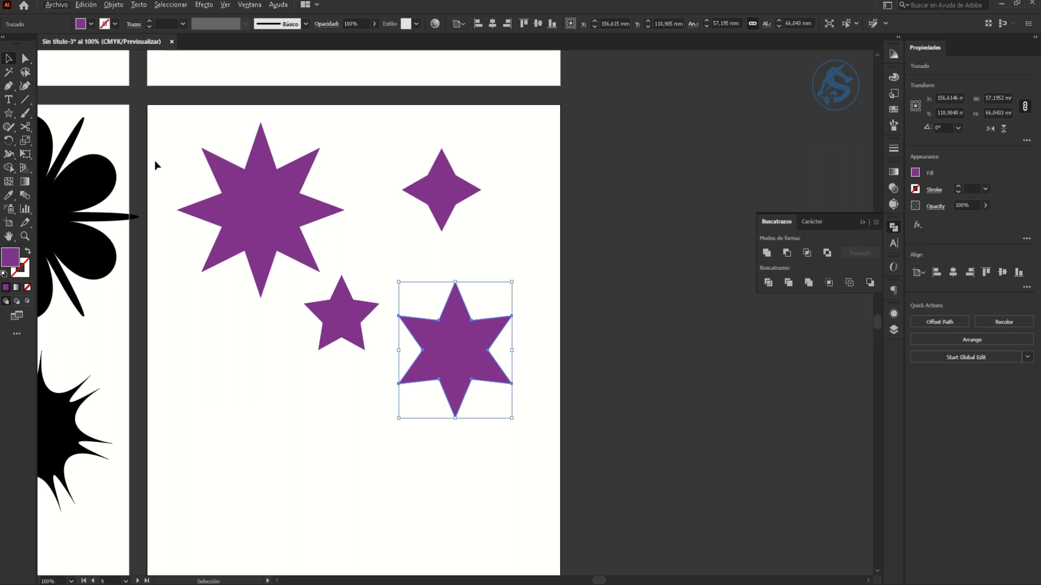
Add a seven-point star, enlarge it, and place it lower left below the others.
{"action": "left_click", "coordinate": [16, 114]}
{"action": "left_click", "coordinate": [278, 457]}
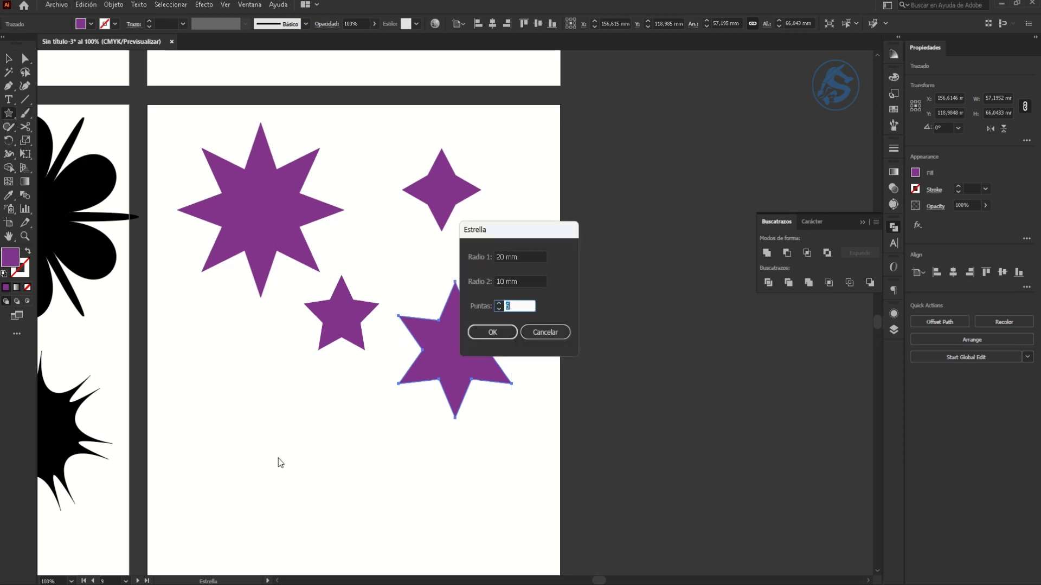
{"action": "type", "text": "7"}
{"action": "key", "text": "Return"}
{"action": "key", "text": "v"}
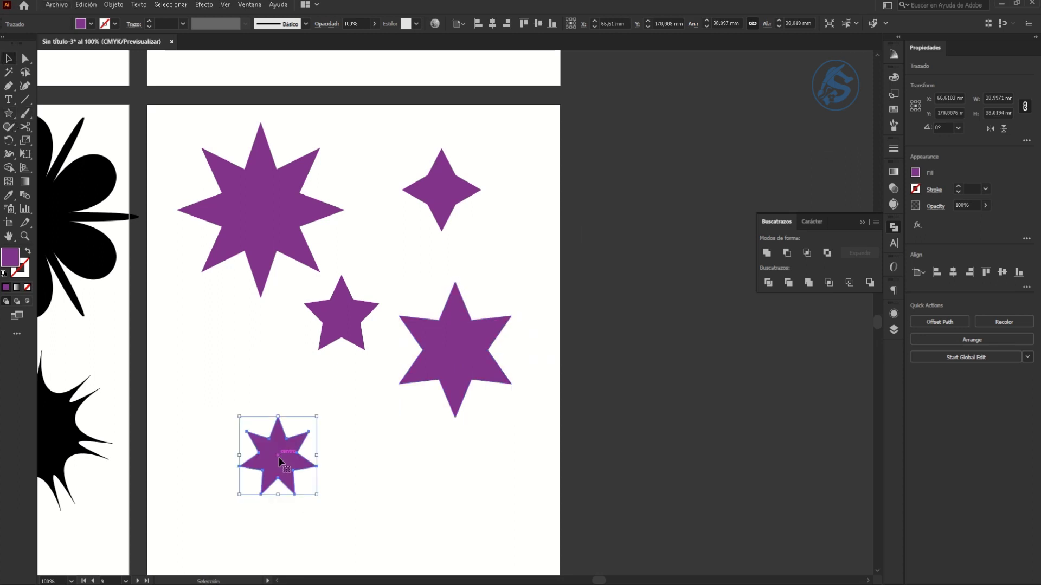
{"action": "left_click_drag", "start_coordinate": [284, 457], "coordinate": [261, 411]}
{"action": "left_click_drag", "start_coordinate": [296, 451], "coordinate": [328, 488]}
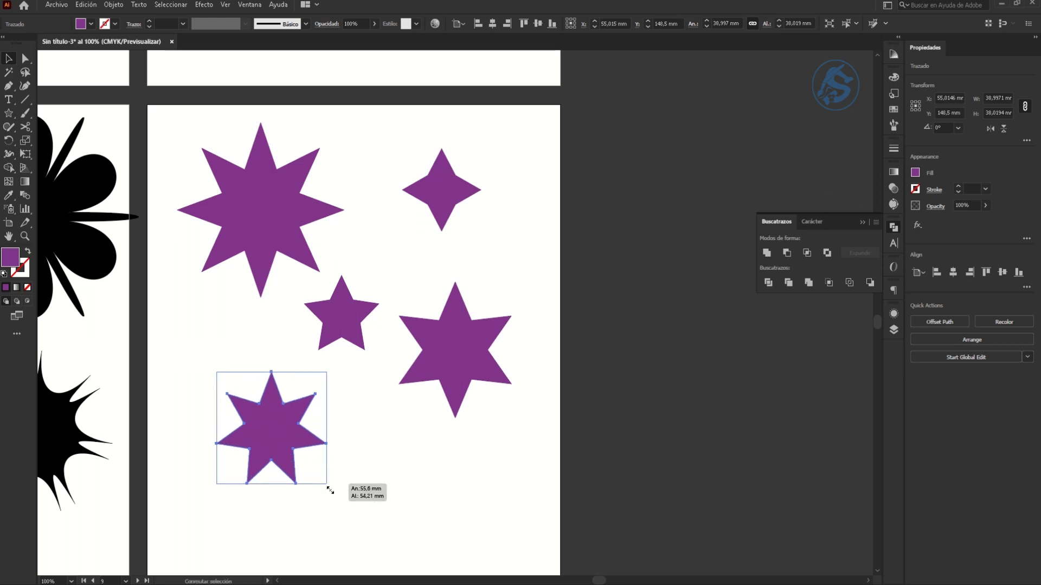
{"action": "key", "text": "ctrl+minus"}
{"action": "left_click_drag", "start_coordinate": [401, 482], "coordinate": [392, 395]}
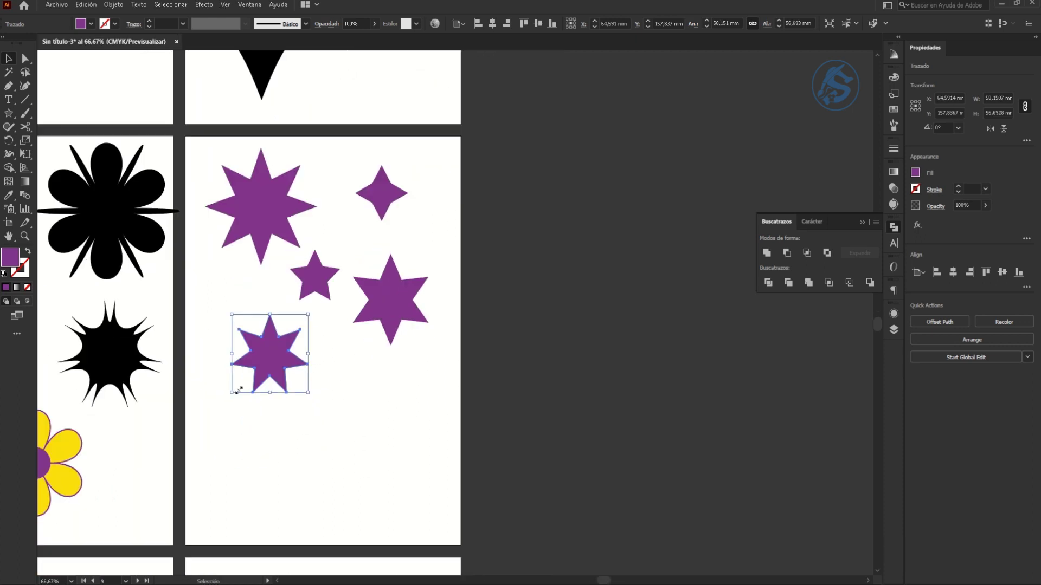
{"action": "left_click_drag", "start_coordinate": [251, 356], "coordinate": [224, 303]}
Duplicate the purple stars straight down and resize the copied set.
{"action": "left_click_drag", "start_coordinate": [428, 166], "coordinate": [281, 352]}
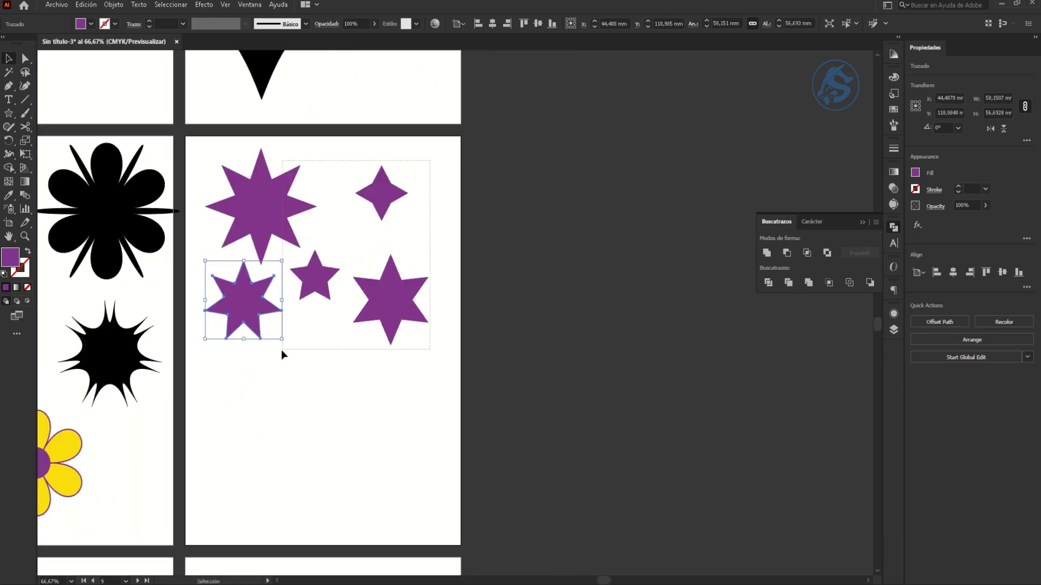
{"action": "mouse_move", "coordinate": [283, 210]}
{"action": "left_mouse_down"}
{"action": "mouse_move", "coordinate": [260, 410]}
{"action": "mouse_move", "coordinate": [260, 397]}
{"action": "left_mouse_up"}
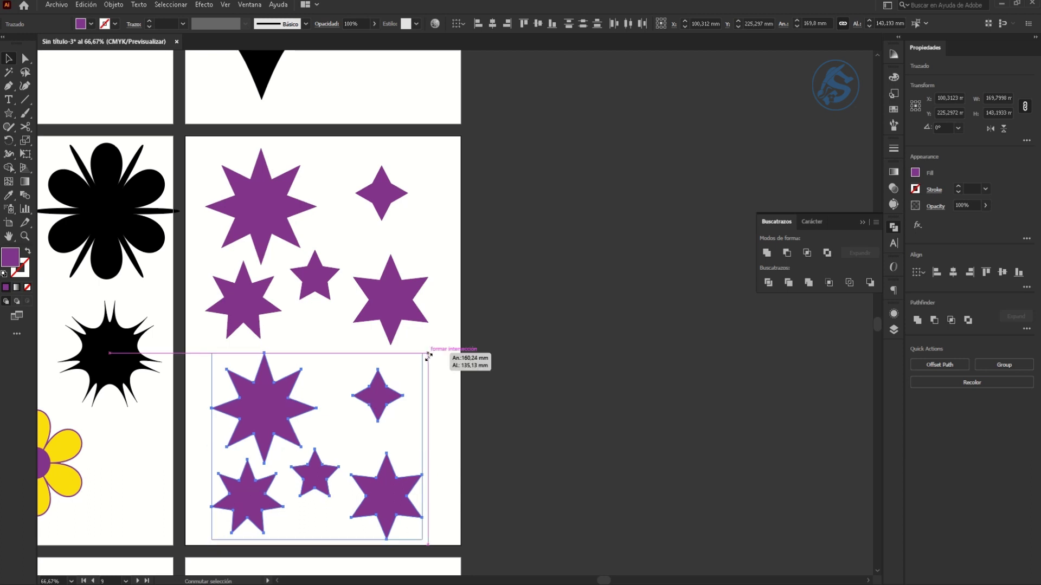
{"action": "left_click_drag", "start_coordinate": [430, 348], "coordinate": [415, 361]}
Pucker the copied eight-point star into a spiky burst with long thin rays.
{"action": "key", "text": "ctrl+shift+a"}
{"action": "scroll", "coordinate": [386, 484], "scroll_direction": "up", "scroll_amount": 1}
{"action": "scroll", "coordinate": [325, 379], "scroll_direction": "down", "scroll_amount": 2}
{"action": "left_click", "coordinate": [257, 287]}
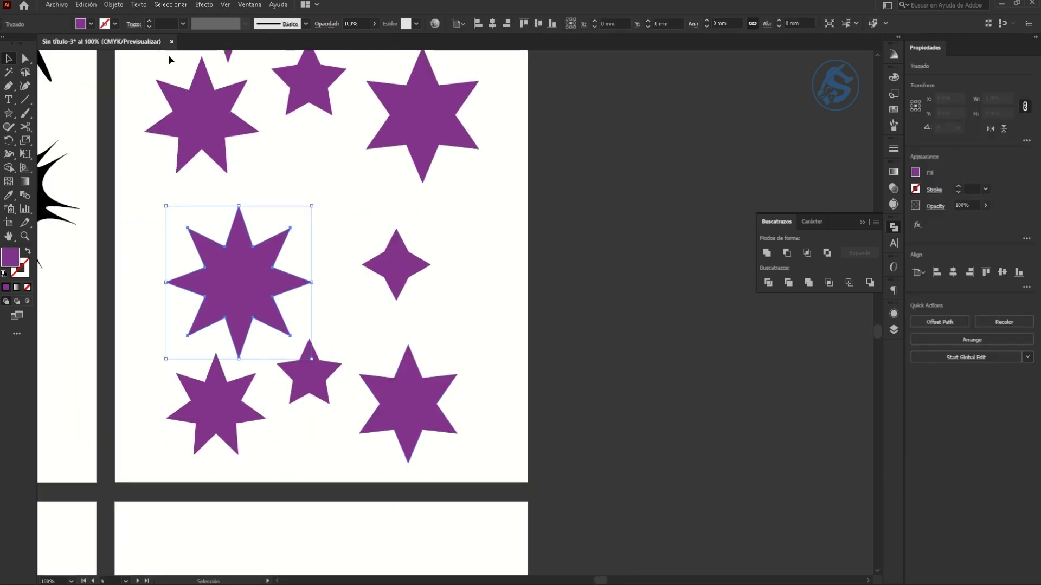
{"action": "left_click", "coordinate": [204, 4]}
{"action": "mouse_move", "coordinate": [252, 112]}
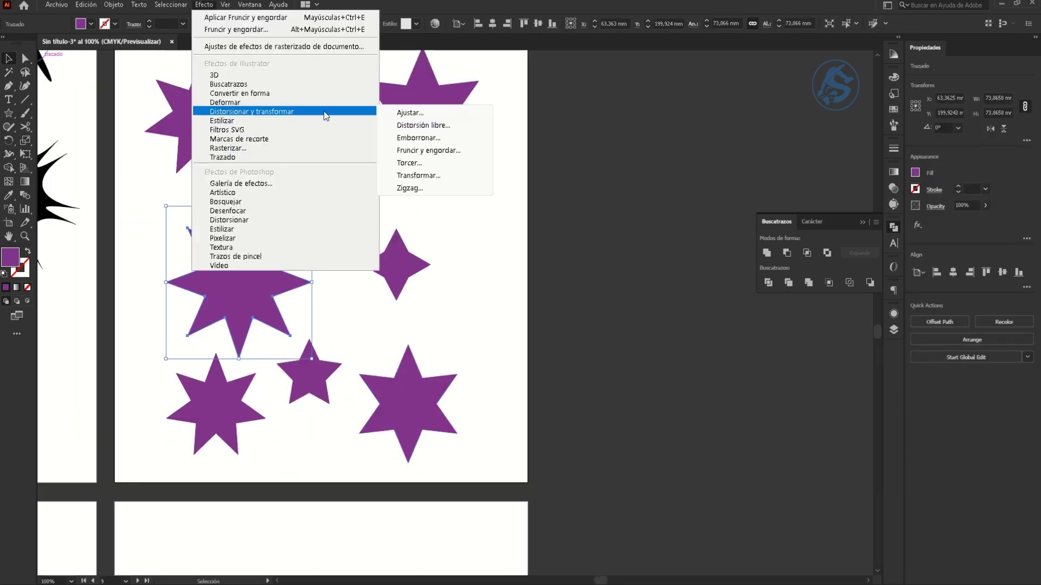
{"action": "left_click", "coordinate": [422, 151]}
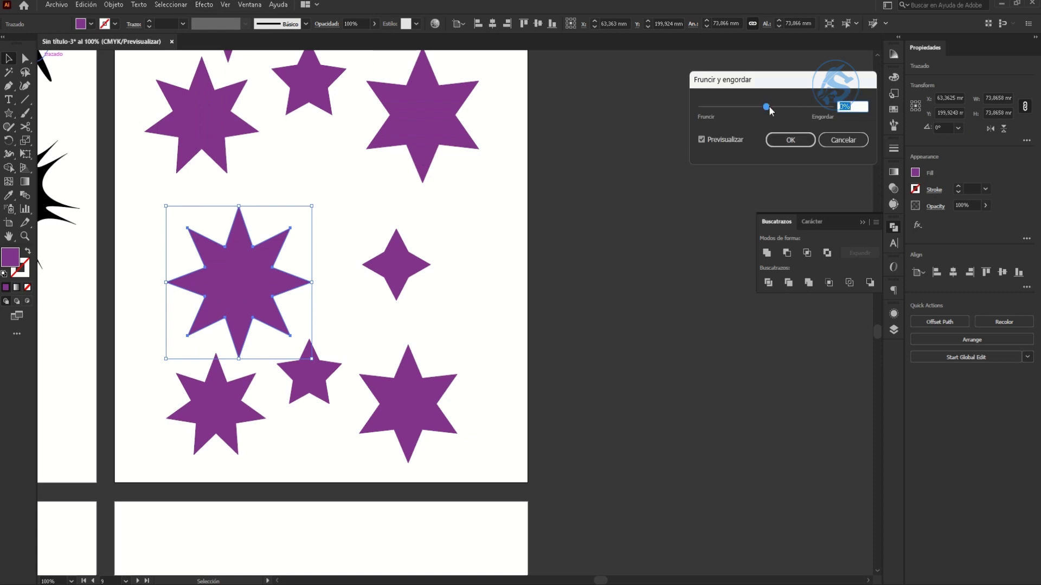
{"action": "mouse_move", "coordinate": [768, 106]}
{"action": "left_mouse_down"}
{"action": "mouse_move", "coordinate": [803, 110]}
{"action": "mouse_move", "coordinate": [743, 114]}
{"action": "left_mouse_up"}
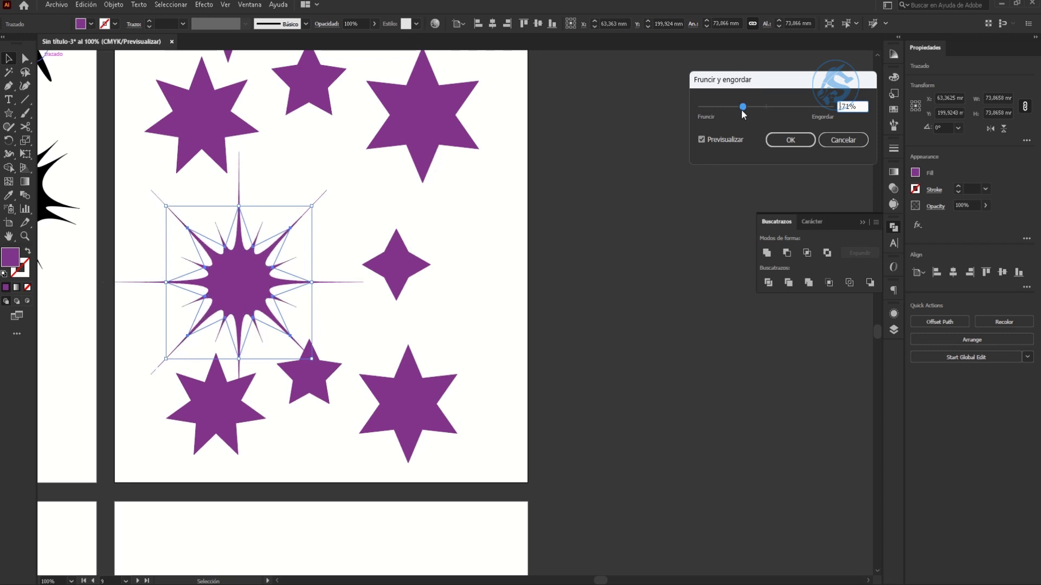
{"action": "left_click", "coordinate": [802, 144]}
Pucker the copied four-point diamond into a thin spiky cross.
{"action": "left_click", "coordinate": [420, 263]}
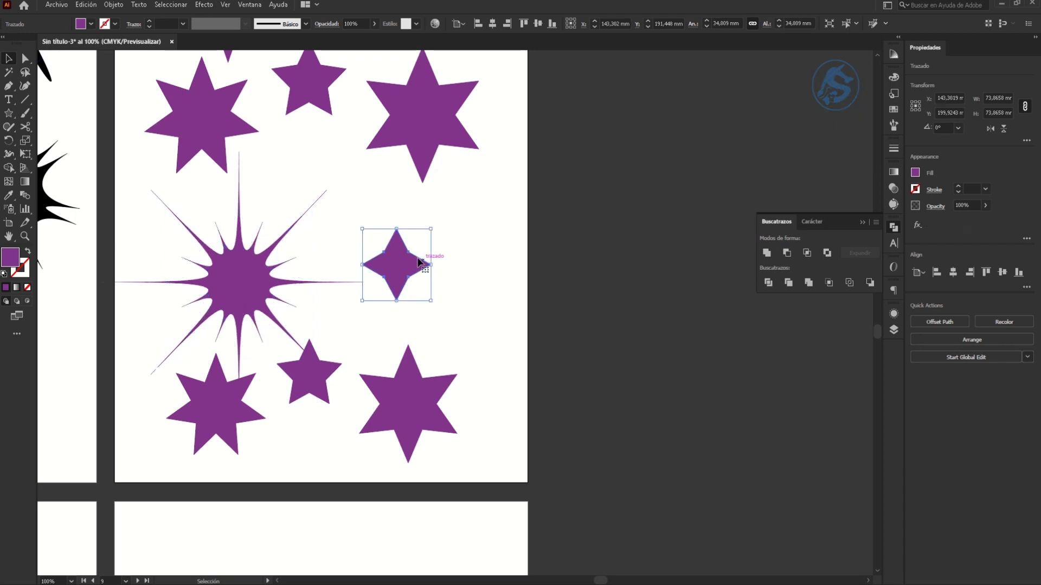
{"action": "left_click", "coordinate": [225, 5]}
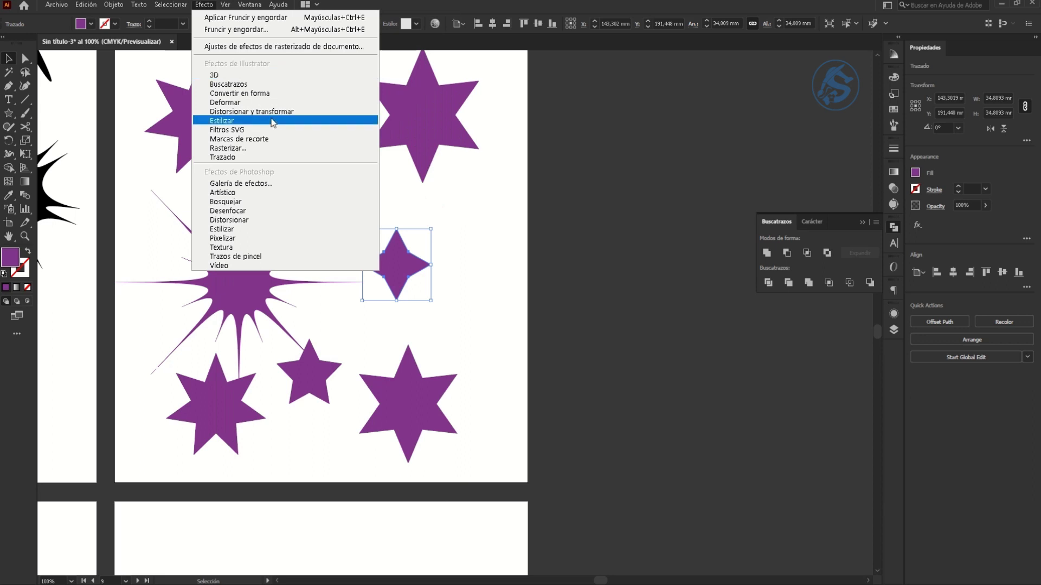
{"action": "left_click", "coordinate": [437, 152]}
{"action": "left_click", "coordinate": [795, 109]}
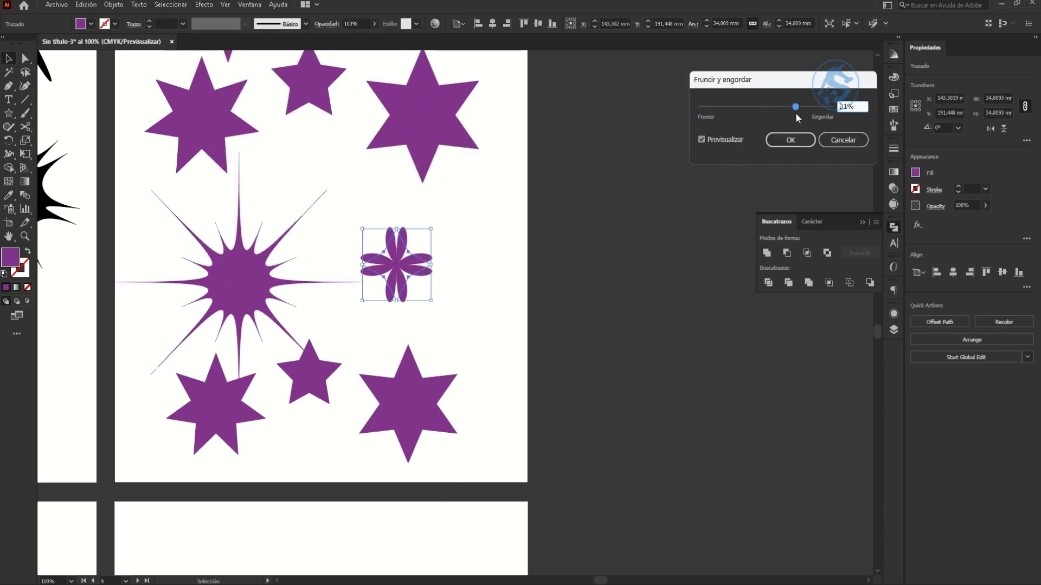
{"action": "left_click_drag", "start_coordinate": [796, 109], "coordinate": [724, 110]}
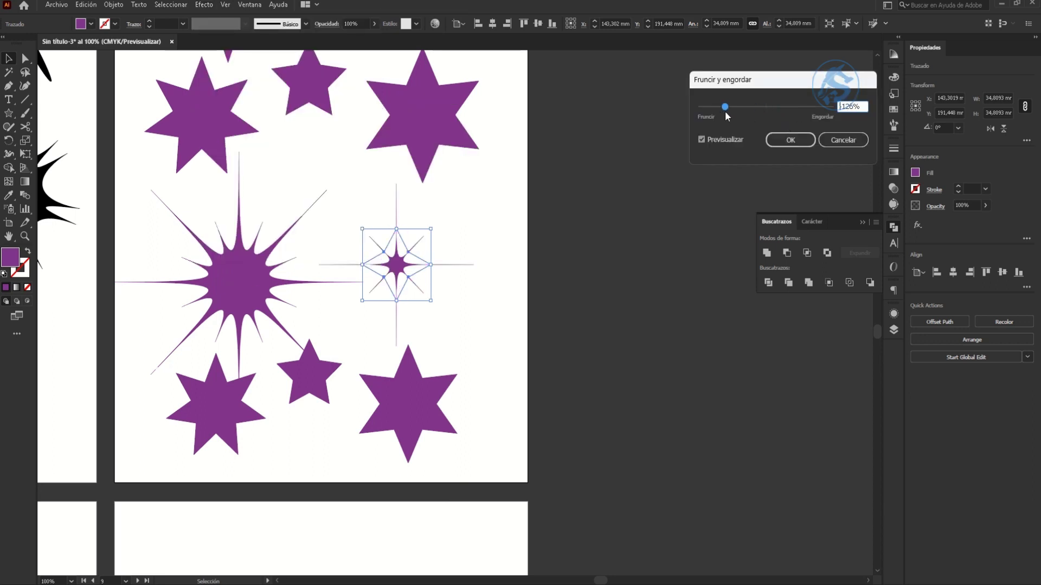
{"action": "left_click", "coordinate": [786, 143]}
Nudge the bottom-right six-point star right and bloat it into petals.
{"action": "left_click_drag", "start_coordinate": [433, 380], "coordinate": [452, 381]}
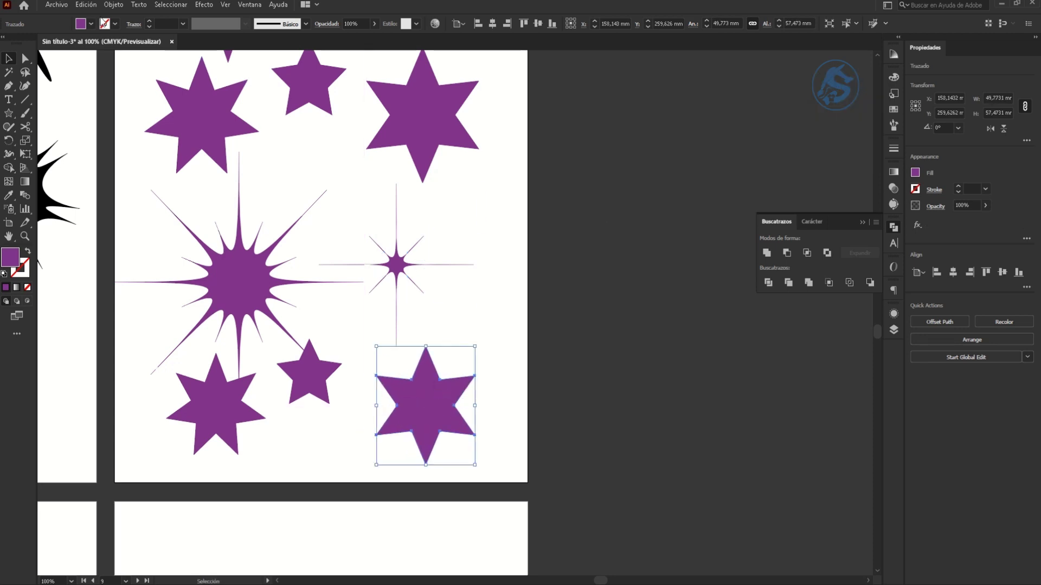
{"action": "left_click", "coordinate": [204, 4]}
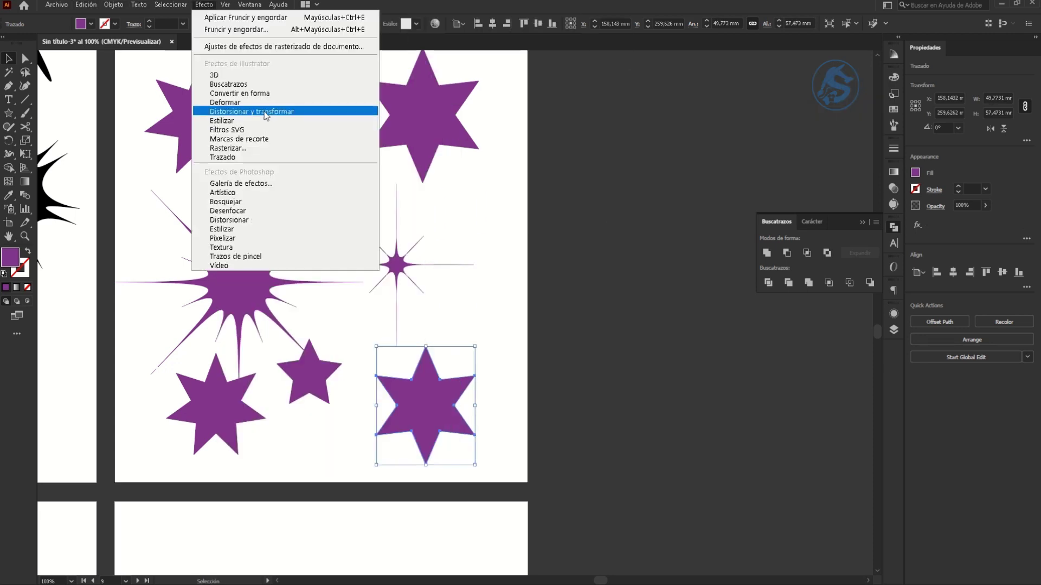
{"action": "mouse_move", "coordinate": [252, 112]}
{"action": "left_click", "coordinate": [432, 150]}
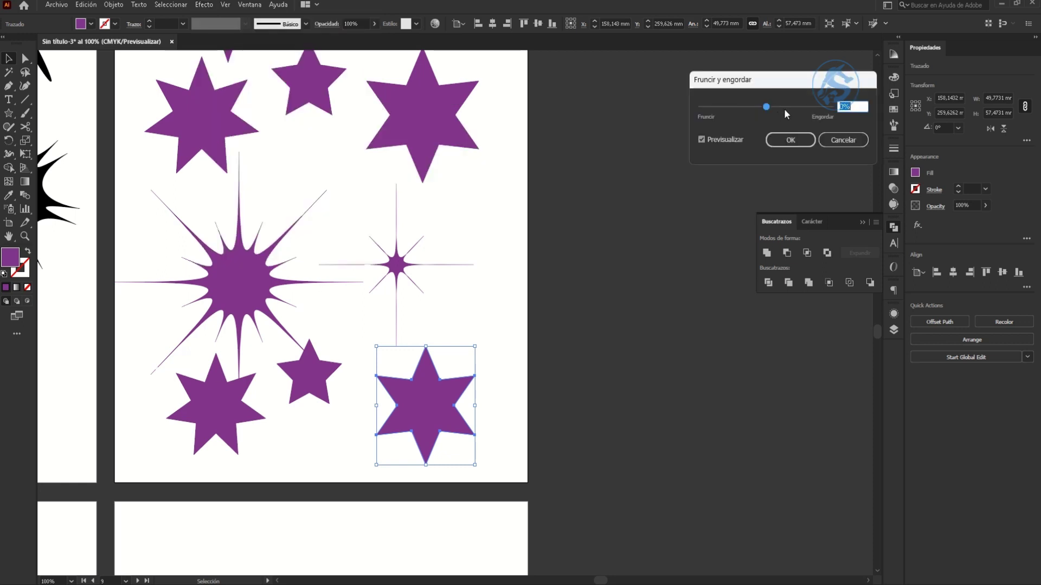
{"action": "left_click_drag", "start_coordinate": [785, 110], "coordinate": [817, 107]}
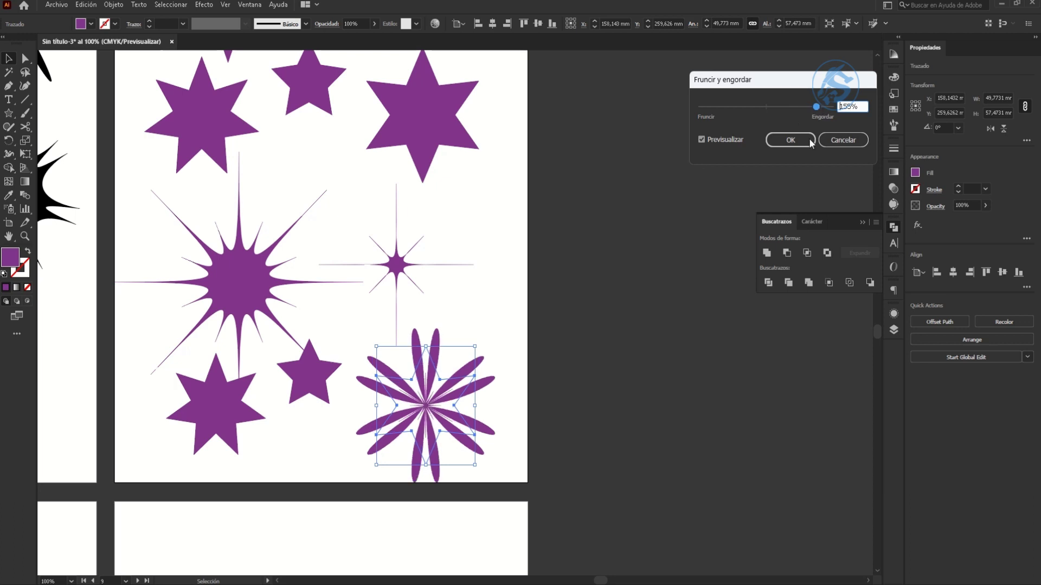
{"action": "left_click", "coordinate": [791, 140]}
Move the small five-point star lower and pucker it slightly.
{"action": "left_click_drag", "start_coordinate": [308, 386], "coordinate": [309, 405]}
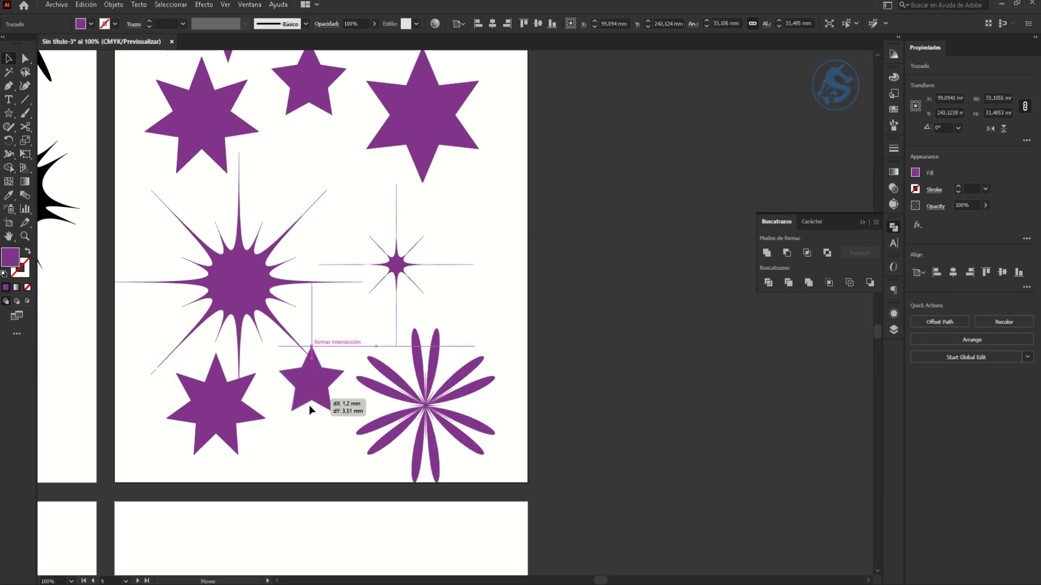
{"action": "left_click", "coordinate": [204, 6]}
{"action": "mouse_move", "coordinate": [252, 112]}
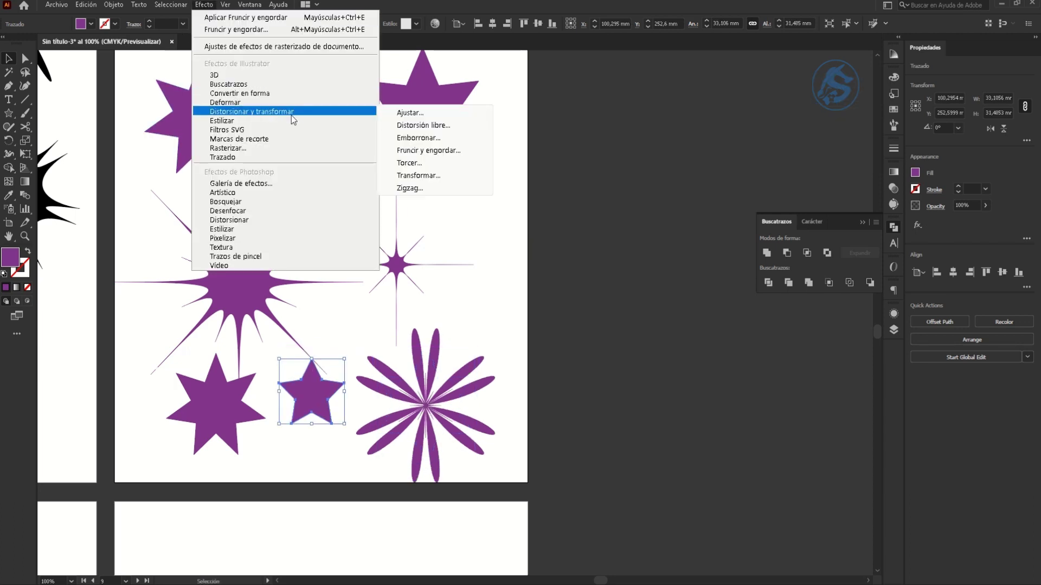
{"action": "left_click", "coordinate": [465, 150]}
{"action": "mouse_move", "coordinate": [775, 107]}
{"action": "left_mouse_down"}
{"action": "mouse_move", "coordinate": [794, 107]}
{"action": "mouse_move", "coordinate": [758, 107]}
{"action": "left_mouse_up"}
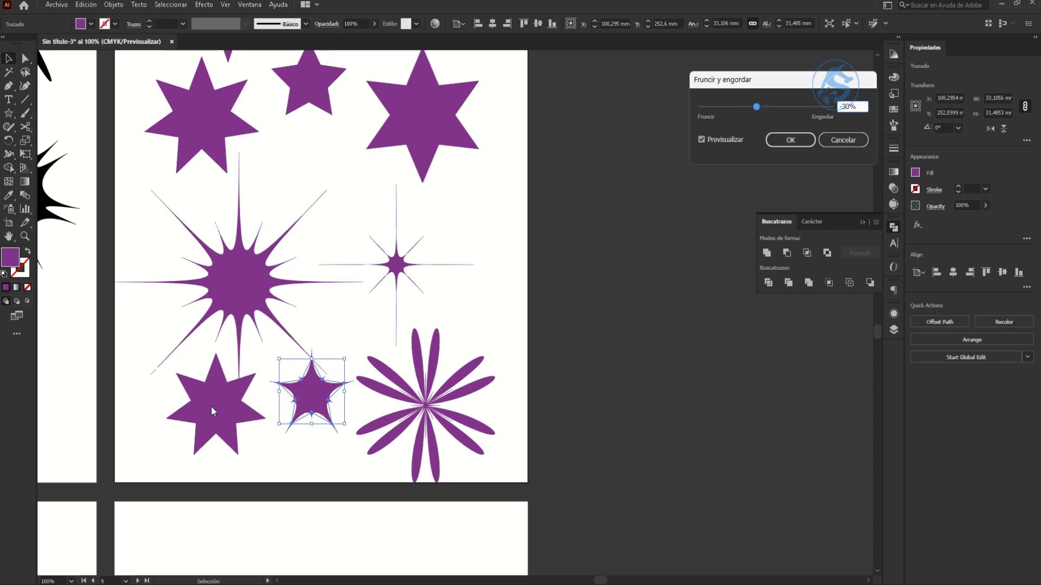
{"action": "left_click", "coordinate": [783, 139]}
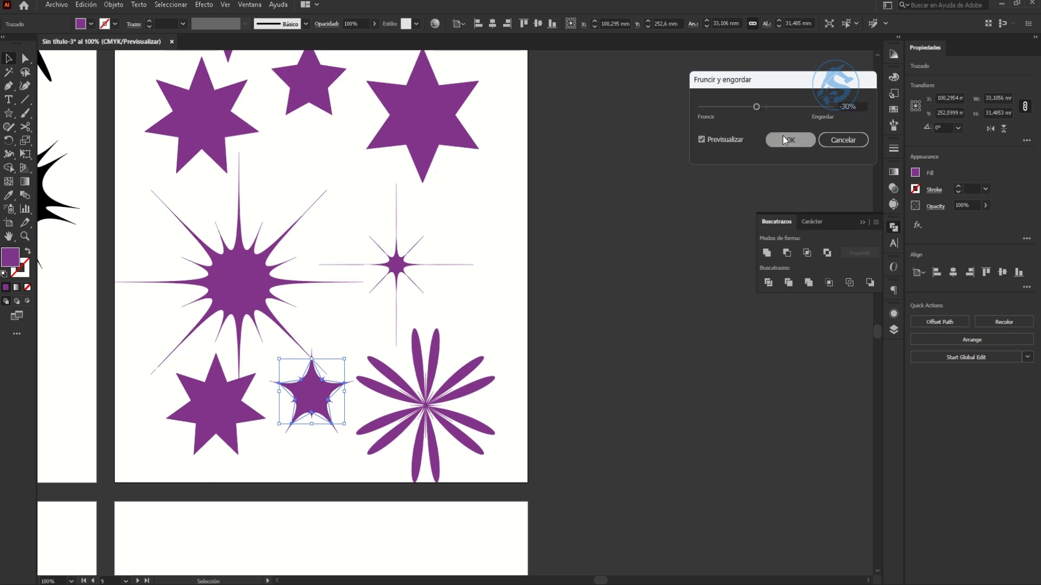
Bloat the bottom-left star into long petals and deselect everything.
{"action": "left_click", "coordinate": [205, 407]}
{"action": "left_click", "coordinate": [204, 4]}
{"action": "mouse_move", "coordinate": [251, 111]}
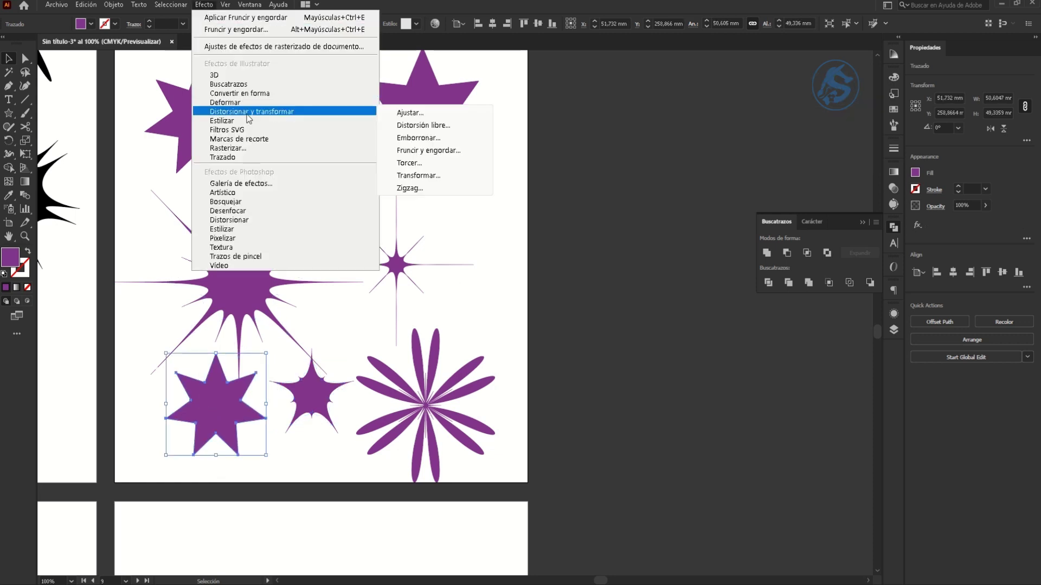
{"action": "left_click", "coordinate": [432, 154]}
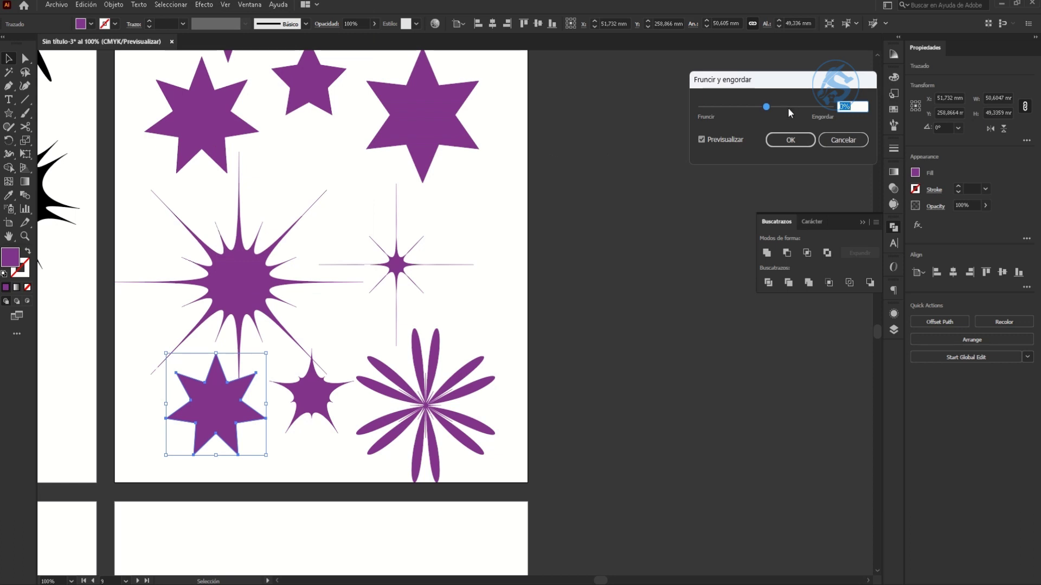
{"action": "left_click_drag", "start_coordinate": [789, 108], "coordinate": [834, 110]}
{"action": "left_click", "coordinate": [798, 145]}
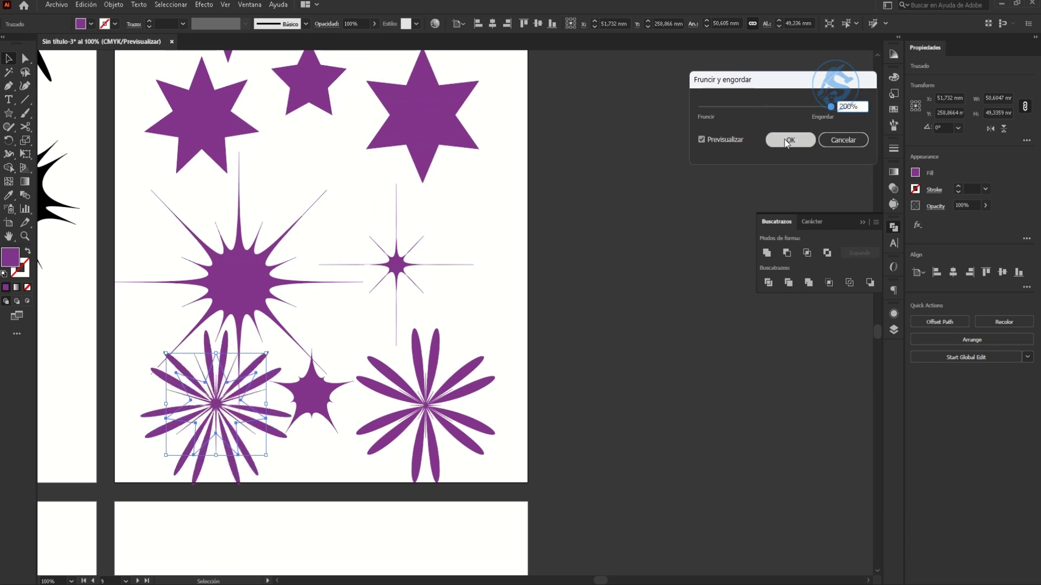
{"action": "left_click", "coordinate": [544, 260]}
{"action": "scroll", "coordinate": [512, 229], "scroll_direction": "down", "scroll_amount": 2}
Shrink the purple starburst and move the bottom-left burst upward.
{"action": "scroll", "coordinate": [520, 274], "scroll_direction": "up", "scroll_amount": 1}
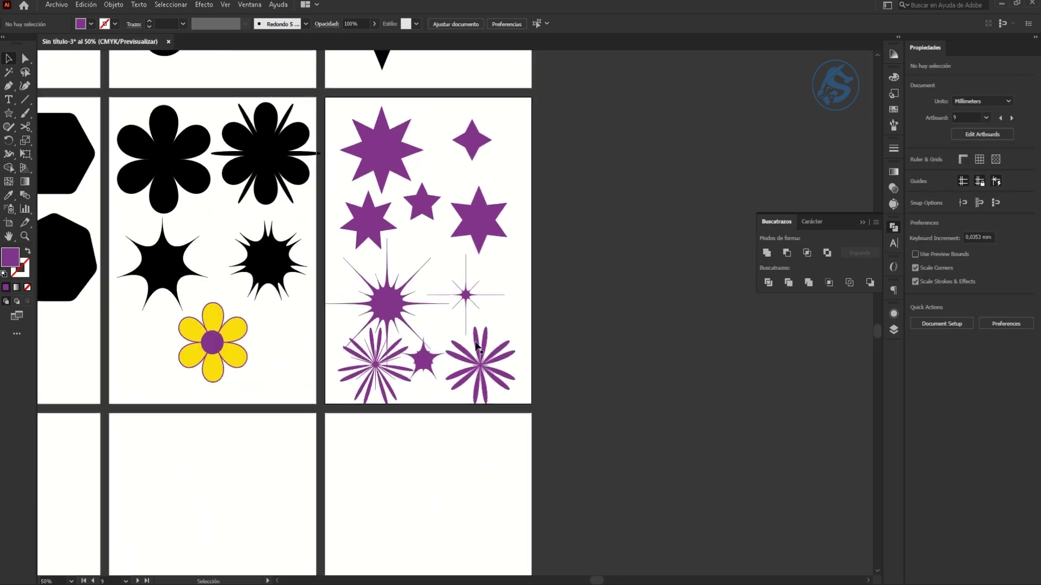
{"action": "scroll", "coordinate": [385, 297], "scroll_direction": "up", "scroll_amount": 1}
{"action": "left_click", "coordinate": [384, 297]}
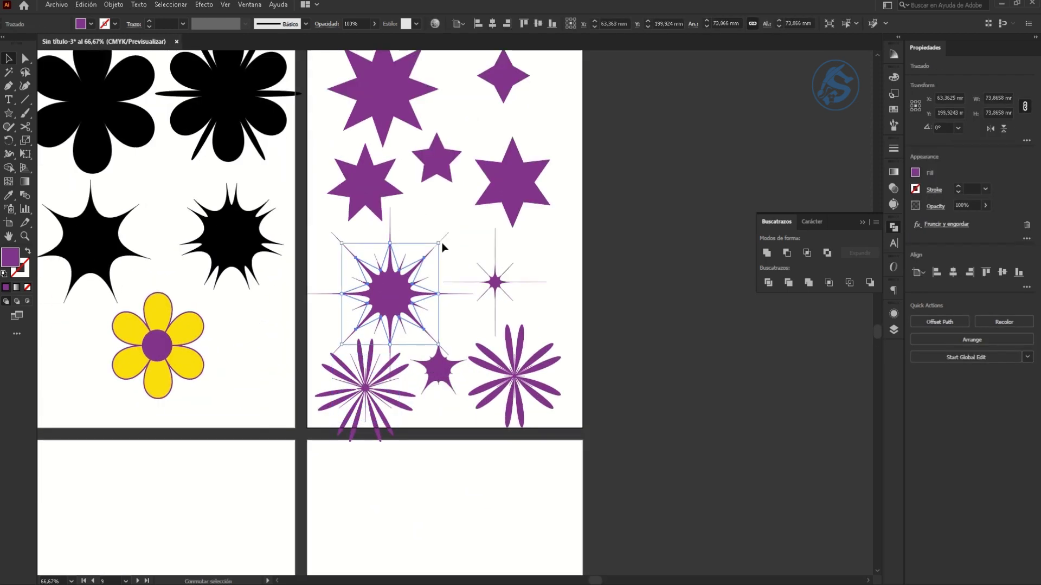
{"action": "left_click_drag", "start_coordinate": [438, 244], "coordinate": [412, 266]}
{"action": "mouse_move", "coordinate": [362, 372]}
{"action": "left_mouse_down"}
{"action": "mouse_move", "coordinate": [362, 340]}
{"action": "mouse_move", "coordinate": [367, 347]}
{"action": "left_mouse_up"}
{"action": "left_click", "coordinate": [441, 317]}
Make the puckered black triangle slightly smaller.
{"action": "scroll", "coordinate": [449, 317], "scroll_direction": "up", "scroll_amount": 1}
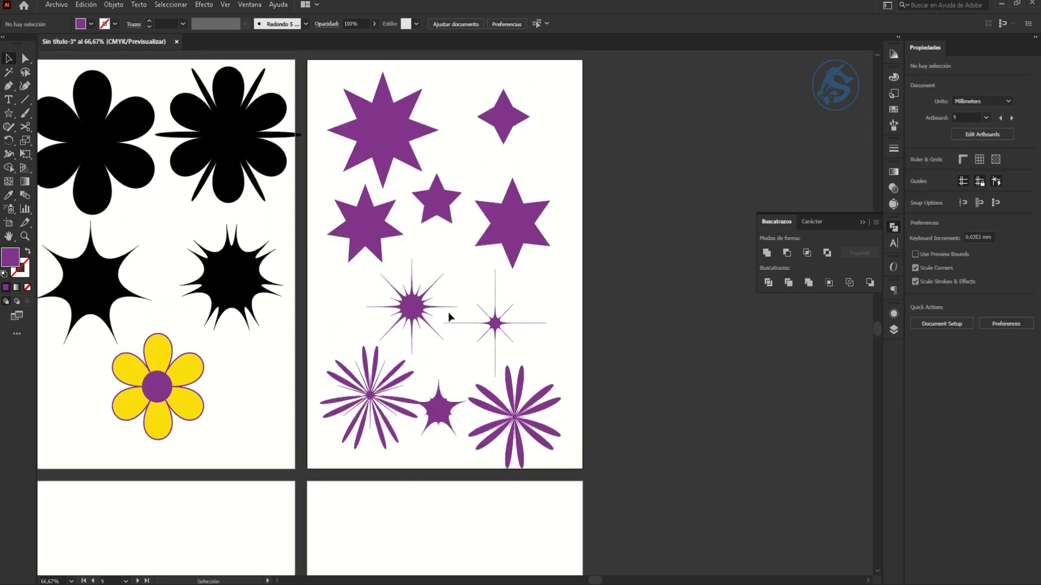
{"action": "scroll", "coordinate": [326, 271], "scroll_direction": "up", "scroll_amount": 1}
{"action": "scroll", "coordinate": [213, 249], "scroll_direction": "down", "scroll_amount": 1}
{"action": "scroll", "coordinate": [244, 217], "scroll_direction": "down", "scroll_amount": 1}
{"action": "scroll", "coordinate": [293, 172], "scroll_direction": "up", "scroll_amount": 1}
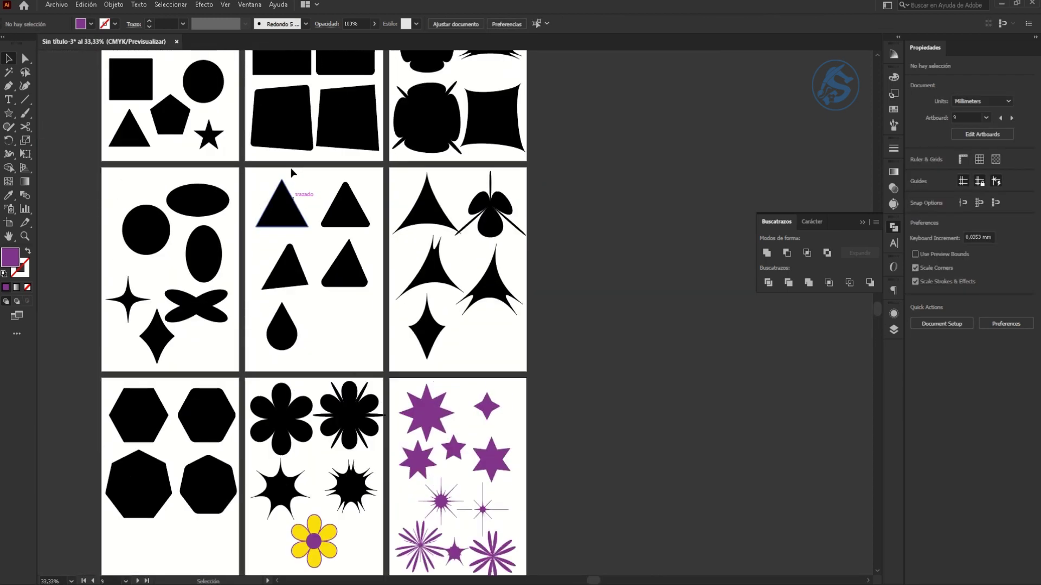
{"action": "scroll", "coordinate": [292, 172], "scroll_direction": "up", "scroll_amount": 3}
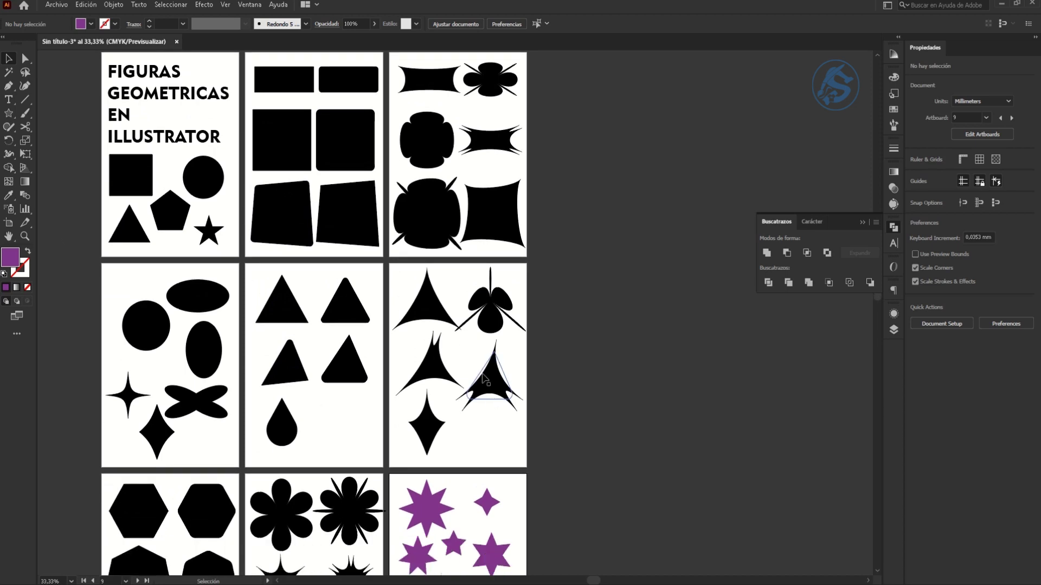
{"action": "scroll", "coordinate": [484, 377], "scroll_direction": "down", "scroll_amount": 4}
{"action": "scroll", "coordinate": [537, 376], "scroll_direction": "down", "scroll_amount": 2}
{"action": "scroll", "coordinate": [367, 249], "scroll_direction": "up", "scroll_amount": 1}
{"action": "scroll", "coordinate": [324, 207], "scroll_direction": "up", "scroll_amount": 6}
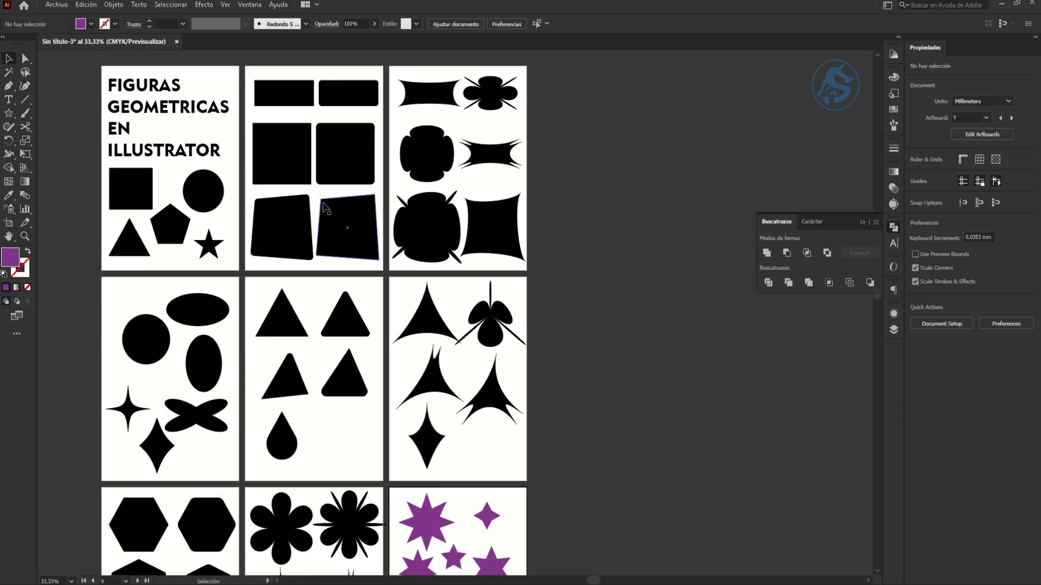
{"action": "scroll", "coordinate": [325, 207], "scroll_direction": "up", "scroll_amount": 3}
{"action": "scroll", "coordinate": [271, 244], "scroll_direction": "up", "scroll_amount": 1}
{"action": "scroll", "coordinate": [211, 292], "scroll_direction": "down", "scroll_amount": 1}
{"action": "scroll", "coordinate": [380, 352], "scroll_direction": "down", "scroll_amount": 3}
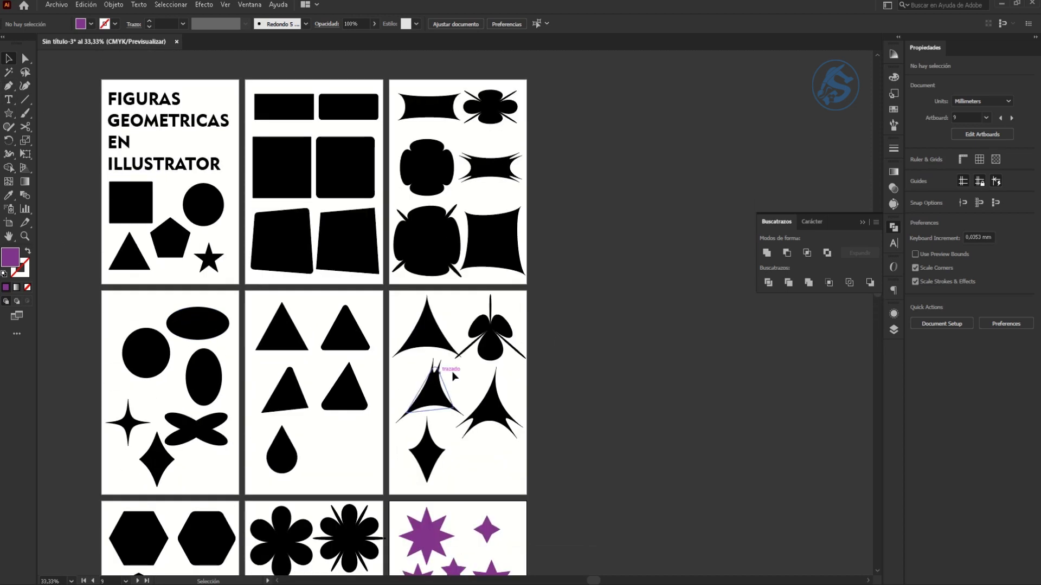
{"action": "scroll", "coordinate": [537, 326], "scroll_direction": "down", "scroll_amount": 1}
{"action": "scroll", "coordinate": [463, 324], "scroll_direction": "up", "scroll_amount": 3}
{"action": "left_click", "coordinate": [359, 232]}
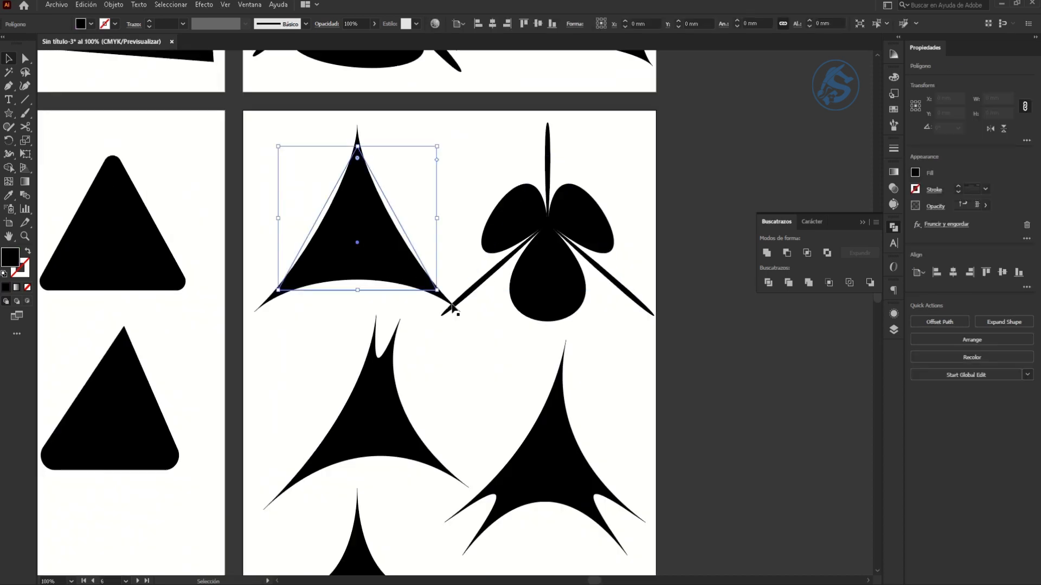
{"action": "left_click_drag", "start_coordinate": [441, 297], "coordinate": [404, 256]}
Bring the empty bottom artboards into view and pick the Star tool.
{"action": "scroll", "coordinate": [465, 244], "scroll_direction": "down", "scroll_amount": 4}
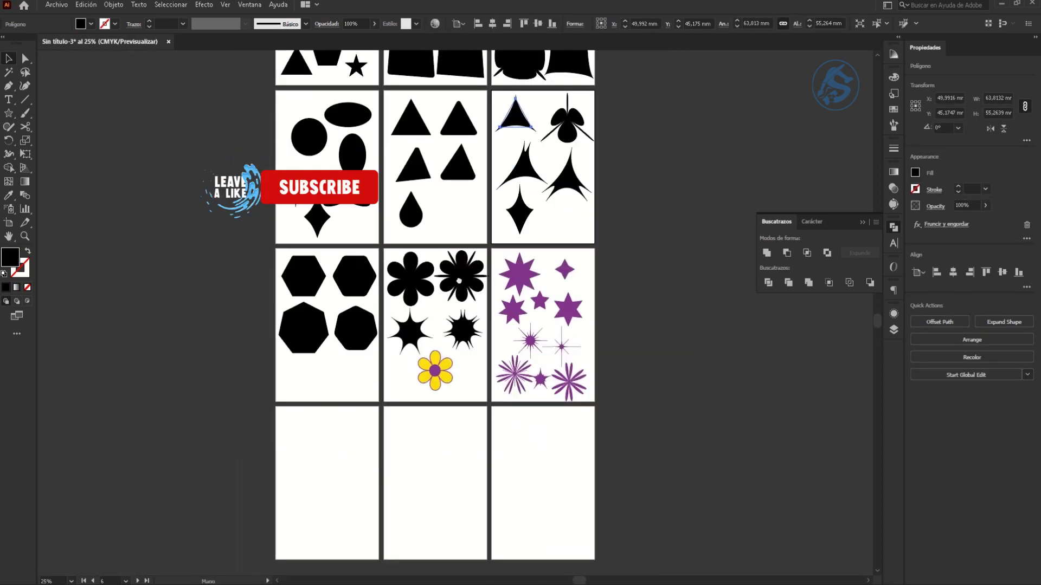
{"action": "left_click_drag", "start_coordinate": [407, 437], "coordinate": [430, 385]}
{"action": "scroll", "coordinate": [431, 387], "scroll_direction": "up", "scroll_amount": 2}
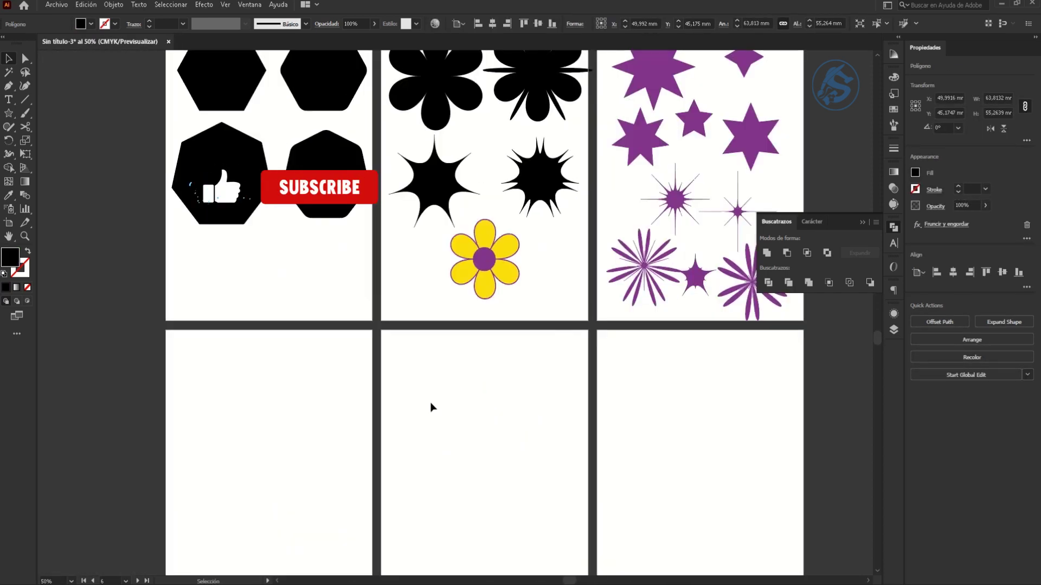
{"action": "left_click", "coordinate": [9, 113]}
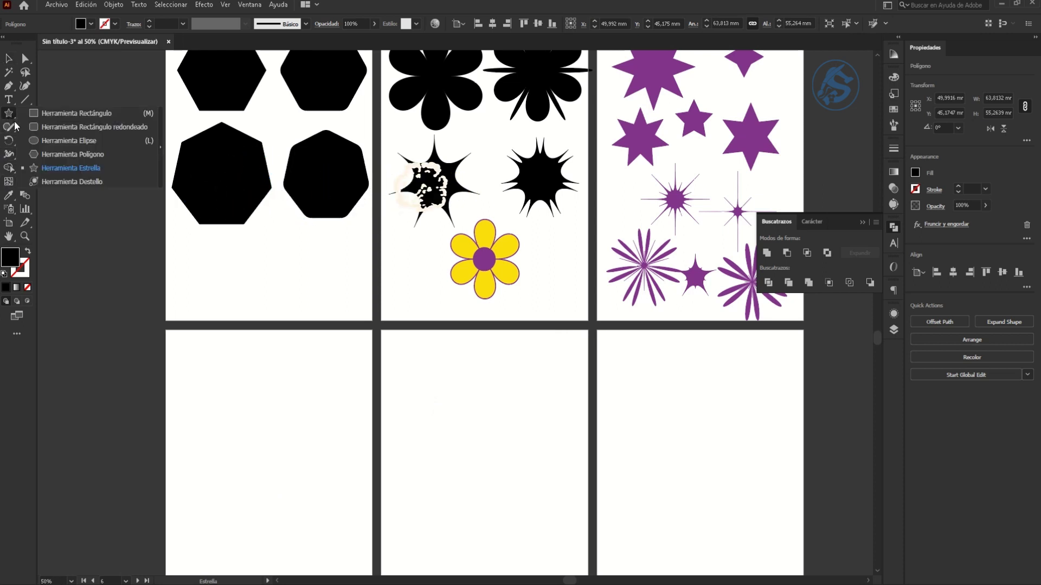
Scroll to the empty lower artboard and switch to the Pen tool with P.
{"action": "scroll", "coordinate": [256, 435], "scroll_direction": "down", "scroll_amount": 3}
{"action": "scroll", "coordinate": [302, 429], "scroll_direction": "down", "scroll_amount": 1}
{"action": "scroll", "coordinate": [265, 346], "scroll_direction": "up", "scroll_amount": 2}
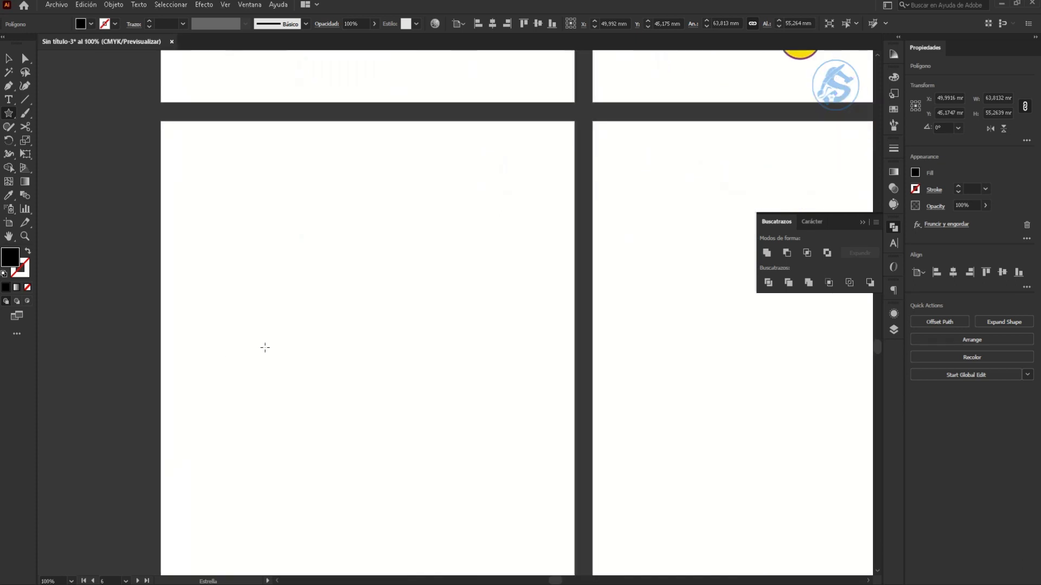
{"action": "scroll", "coordinate": [266, 346], "scroll_direction": "up", "scroll_amount": 1}
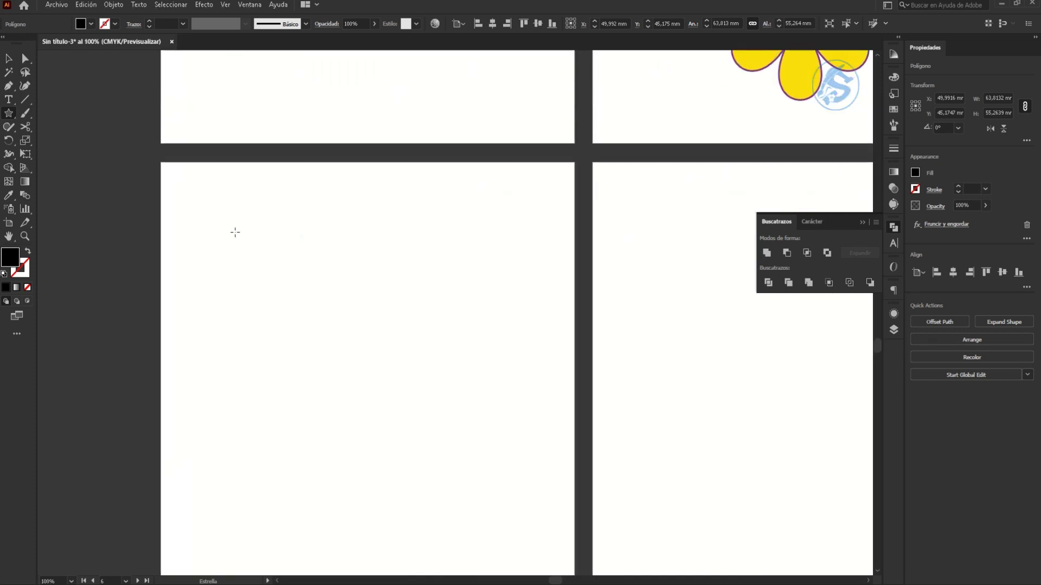
{"action": "key", "text": "p"}
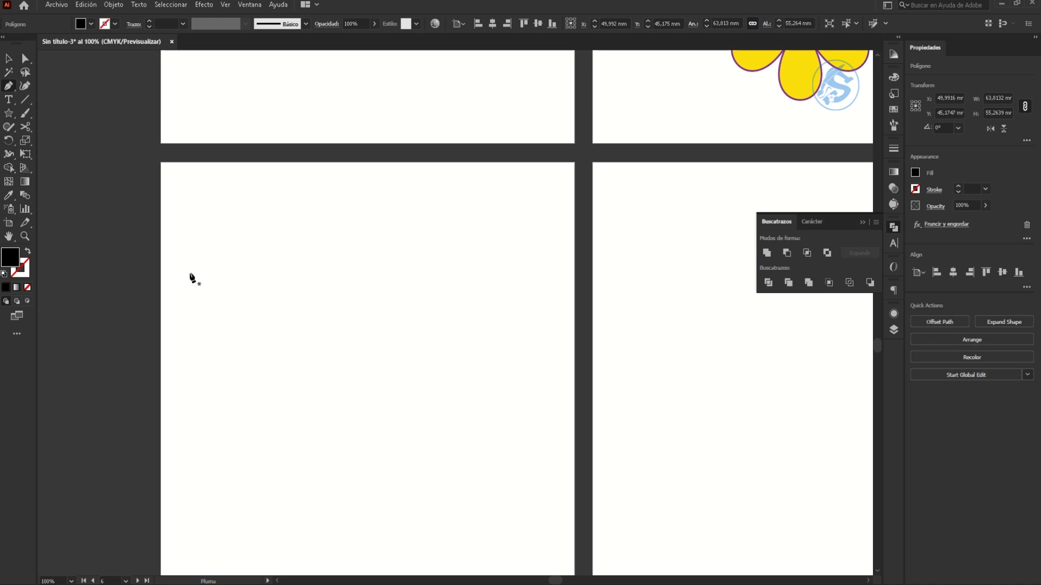
Start the blob with curved anchors and an upper-right peak, viewing in Outline mode.
{"action": "left_click", "coordinate": [261, 316]}
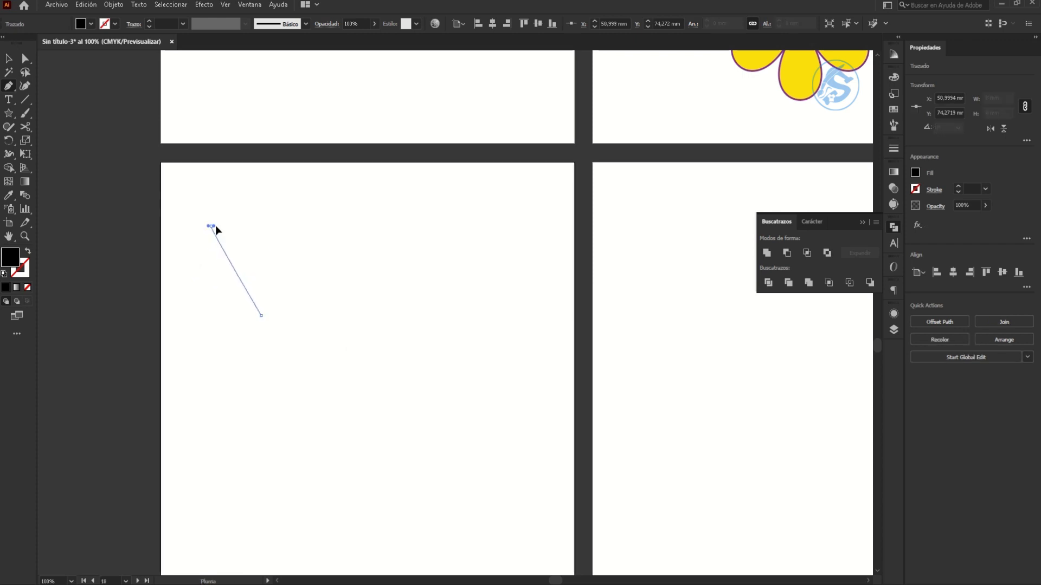
{"action": "left_click_drag", "start_coordinate": [211, 226], "coordinate": [240, 204]}
{"action": "left_click_drag", "start_coordinate": [322, 251], "coordinate": [325, 275]}
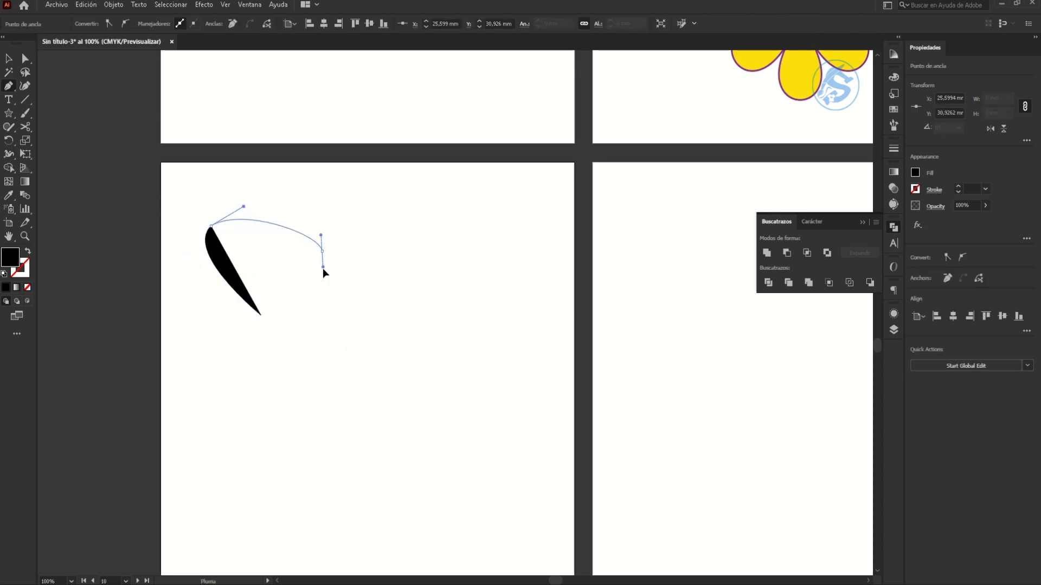
{"action": "key", "text": "ctrl+y"}
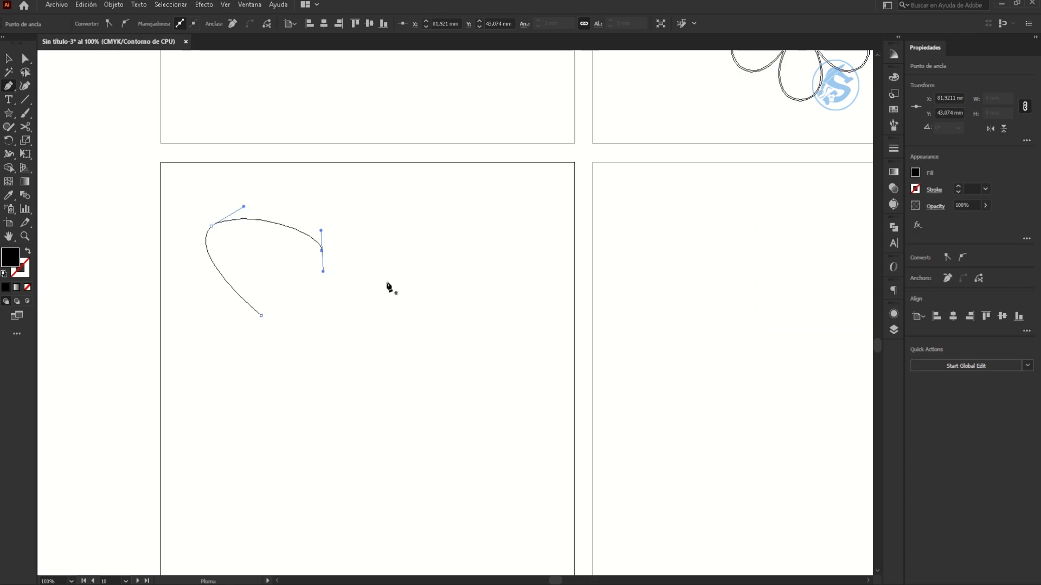
{"action": "left_click_drag", "start_coordinate": [415, 235], "coordinate": [429, 235]}
{"action": "key", "text": "ctrl+z"}
{"action": "left_click", "coordinate": [322, 252]}
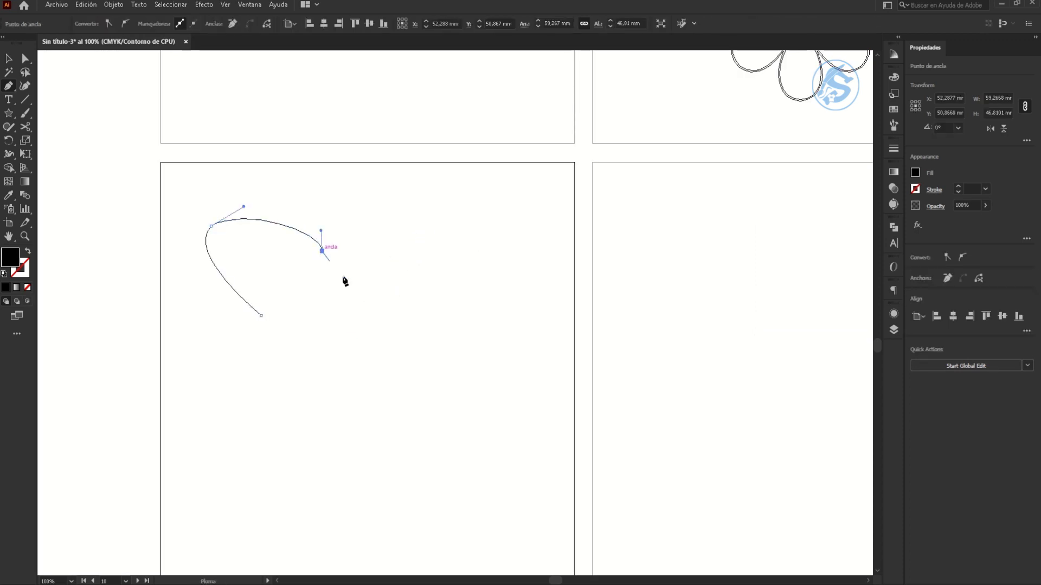
{"action": "mouse_move", "coordinate": [434, 286]}
{"action": "left_mouse_down"}
{"action": "mouse_move", "coordinate": [472, 227]}
{"action": "mouse_move", "coordinate": [487, 266]}
{"action": "left_mouse_up"}
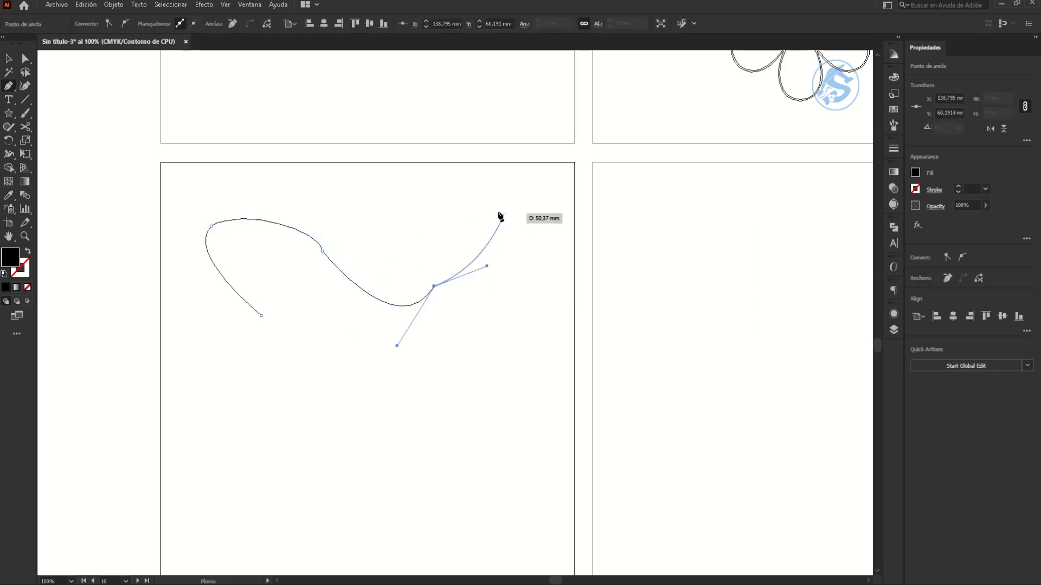
{"action": "left_click", "coordinate": [476, 202]}
Curve the path down the right side, along a wavy bottom and left lobes, closing it at the start.
{"action": "mouse_move", "coordinate": [498, 428]}
{"action": "left_mouse_down"}
{"action": "mouse_move", "coordinate": [339, 504]}
{"action": "mouse_move", "coordinate": [371, 434]}
{"action": "left_mouse_up"}
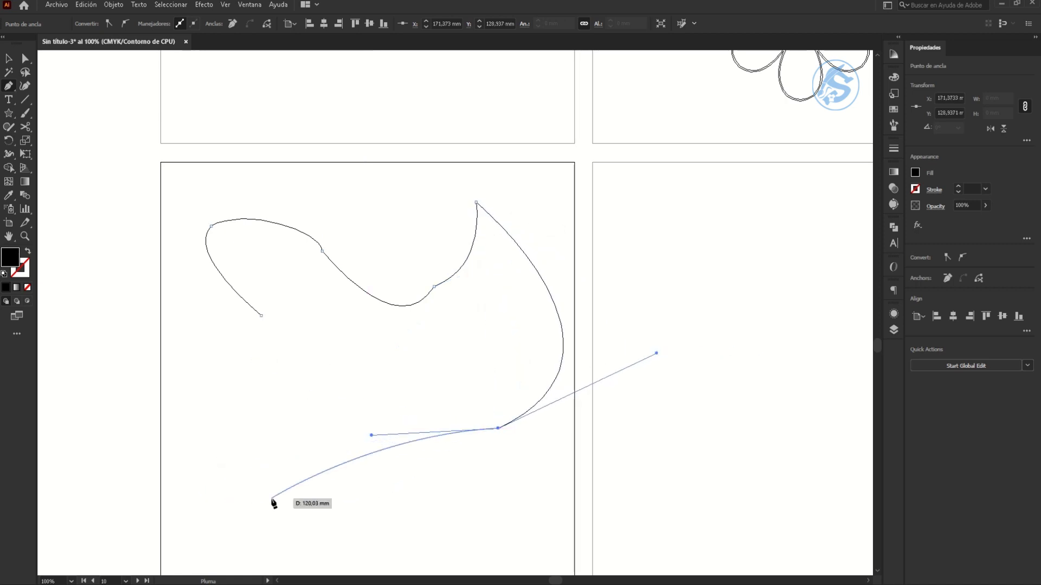
{"action": "left_click", "coordinate": [446, 520]}
{"action": "left_click_drag", "start_coordinate": [349, 530], "coordinate": [289, 444]}
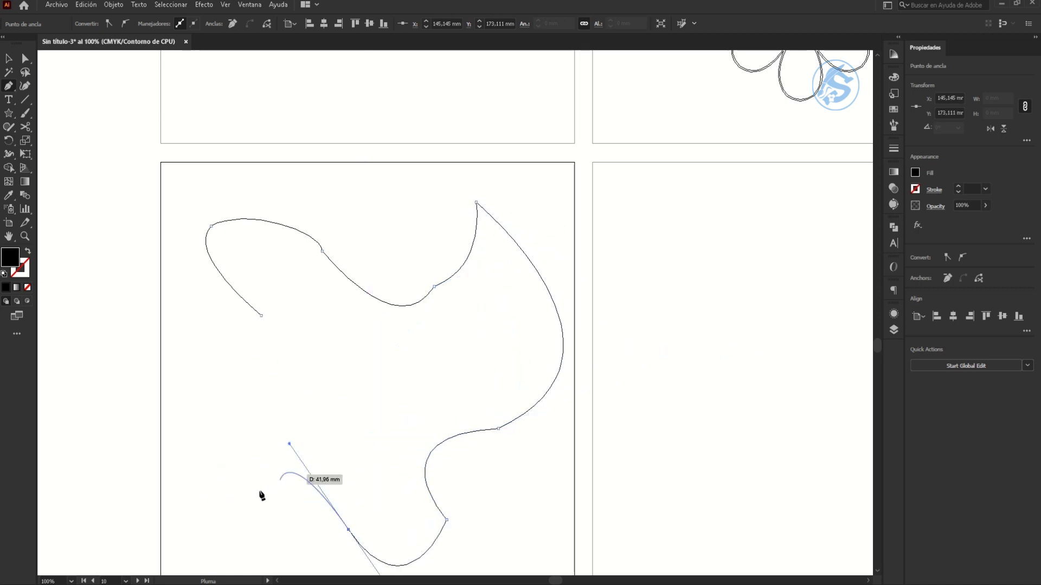
{"action": "mouse_move", "coordinate": [221, 539]}
{"action": "left_mouse_down"}
{"action": "mouse_move", "coordinate": [188, 553]}
{"action": "mouse_move", "coordinate": [174, 494]}
{"action": "left_mouse_up"}
{"action": "left_click_drag", "start_coordinate": [195, 438], "coordinate": [299, 362]}
{"action": "left_click_drag", "start_coordinate": [239, 372], "coordinate": [187, 362]}
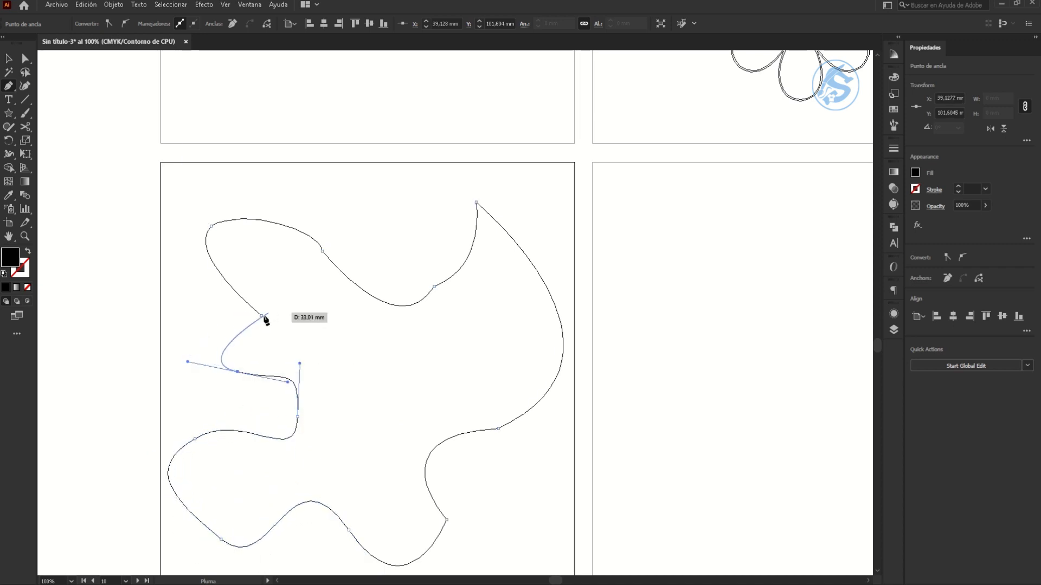
{"action": "left_click_drag", "start_coordinate": [261, 315], "coordinate": [336, 310]}
Leave the Pen tool, restore colour preview and select the black blob.
{"action": "key", "text": "v"}
{"action": "left_click", "coordinate": [518, 389]}
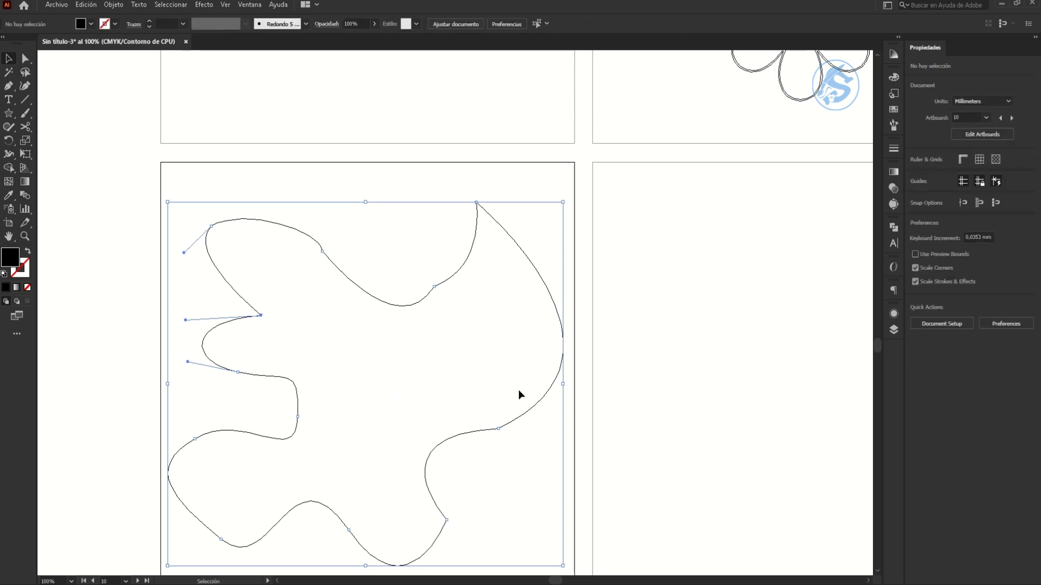
{"action": "key", "text": "ctrl+y"}
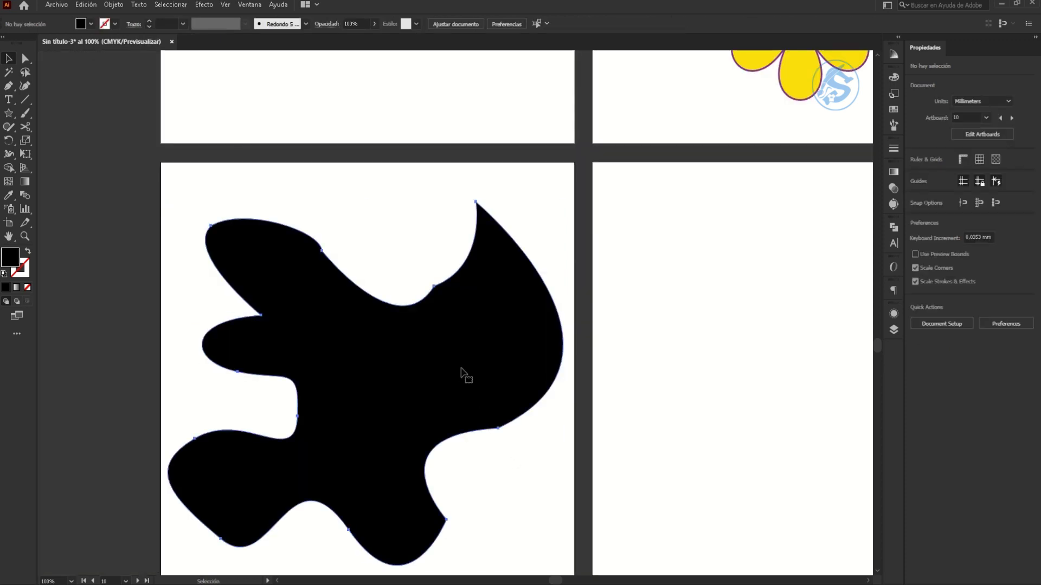
{"action": "left_click", "coordinate": [464, 374]}
Shrink the blob to about two-thirds, move it up and place a copy below it.
{"action": "left_click_drag", "start_coordinate": [564, 203], "coordinate": [551, 260]}
{"action": "left_click_drag", "start_coordinate": [414, 344], "coordinate": [366, 314]}
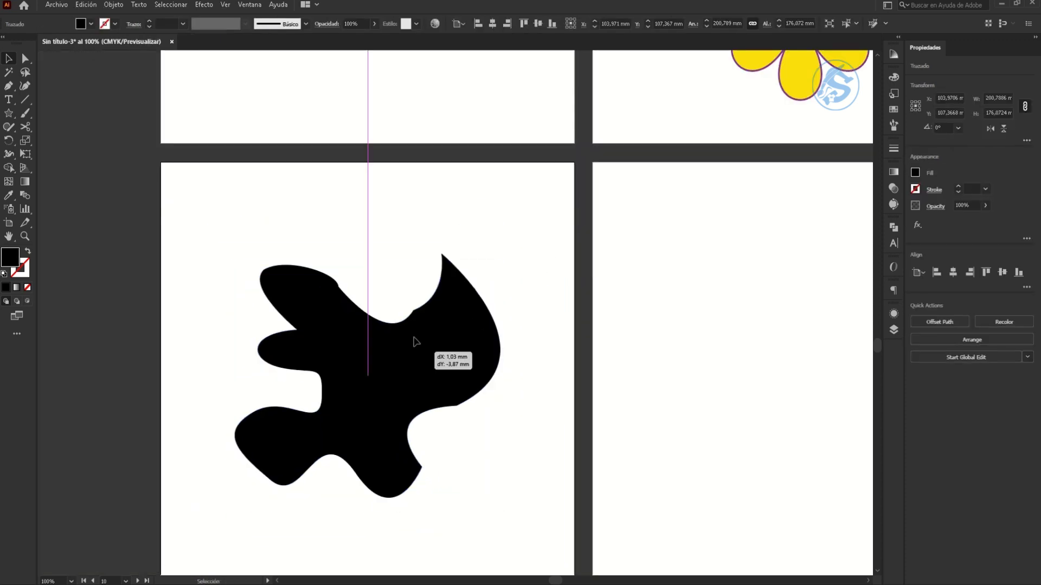
{"action": "scroll", "coordinate": [394, 242], "scroll_direction": "down", "scroll_amount": 1}
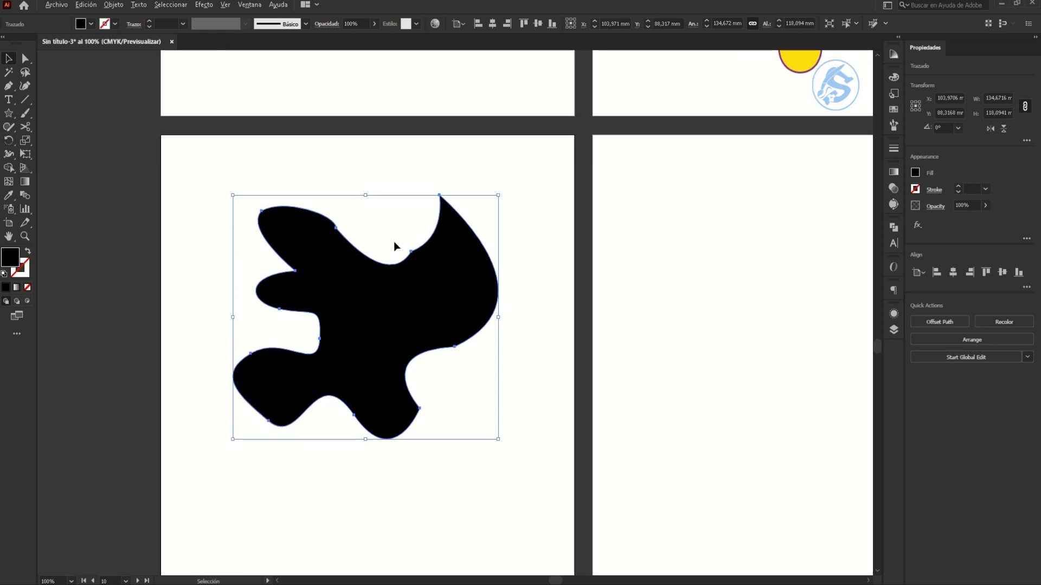
{"action": "scroll", "coordinate": [418, 246], "scroll_direction": "down", "scroll_amount": 3}
{"action": "scroll", "coordinate": [421, 184], "scroll_direction": "down", "scroll_amount": 3}
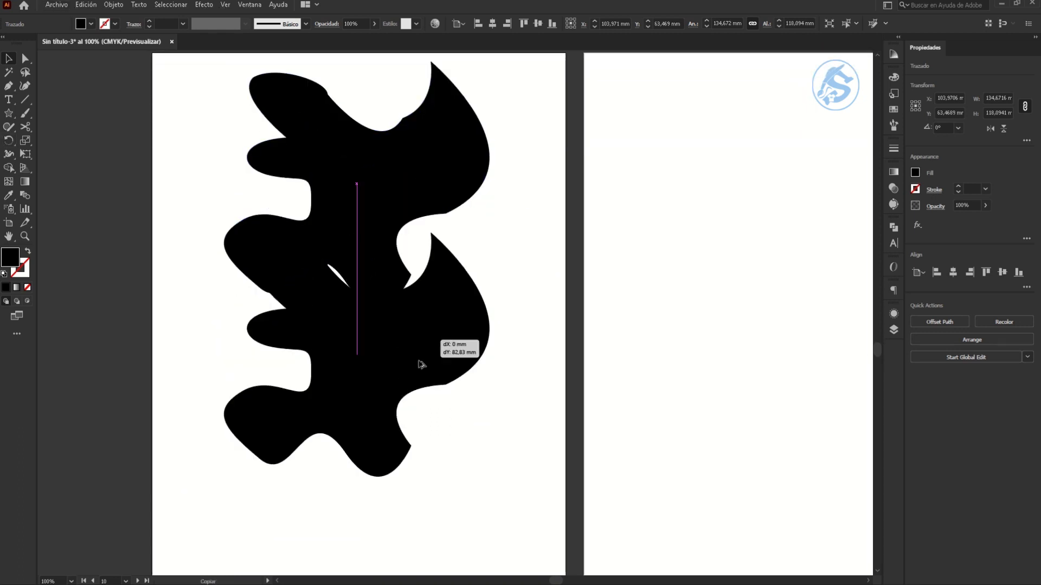
{"action": "left_click_drag", "start_coordinate": [420, 182], "coordinate": [420, 450]}
{"action": "scroll", "coordinate": [412, 353], "scroll_direction": "down", "scroll_amount": 4}
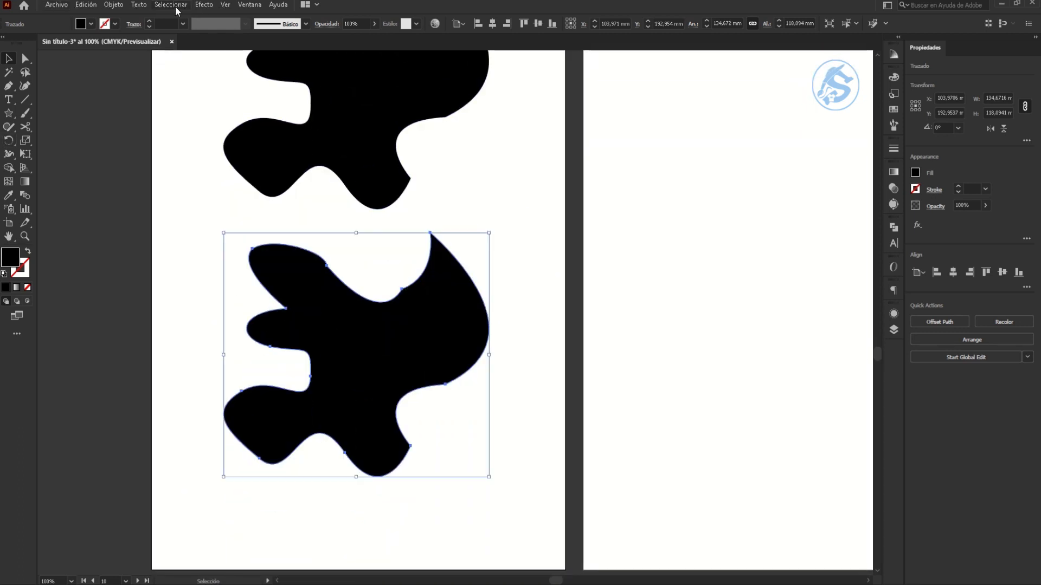
{"action": "key", "text": "ctrl+minus"}
{"action": "scroll", "coordinate": [380, 217], "scroll_direction": "up", "scroll_amount": 3}
Bloat the copy about 67% into spiky petals and shrink it slightly.
{"action": "left_click", "coordinate": [202, 5]}
{"action": "mouse_move", "coordinate": [251, 112]}
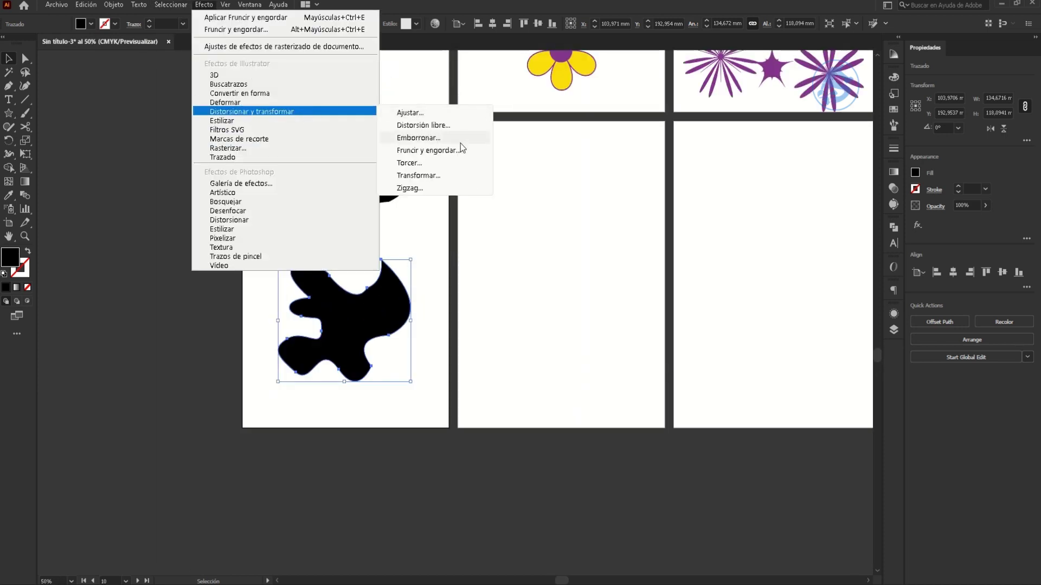
{"action": "left_click", "coordinate": [450, 151]}
{"action": "mouse_move", "coordinate": [766, 111]}
{"action": "left_mouse_down"}
{"action": "mouse_move", "coordinate": [787, 112]}
{"action": "mouse_move", "coordinate": [722, 112]}
{"action": "mouse_move", "coordinate": [811, 109]}
{"action": "mouse_move", "coordinate": [801, 110]}
{"action": "left_mouse_up"}
{"action": "left_click", "coordinate": [791, 140]}
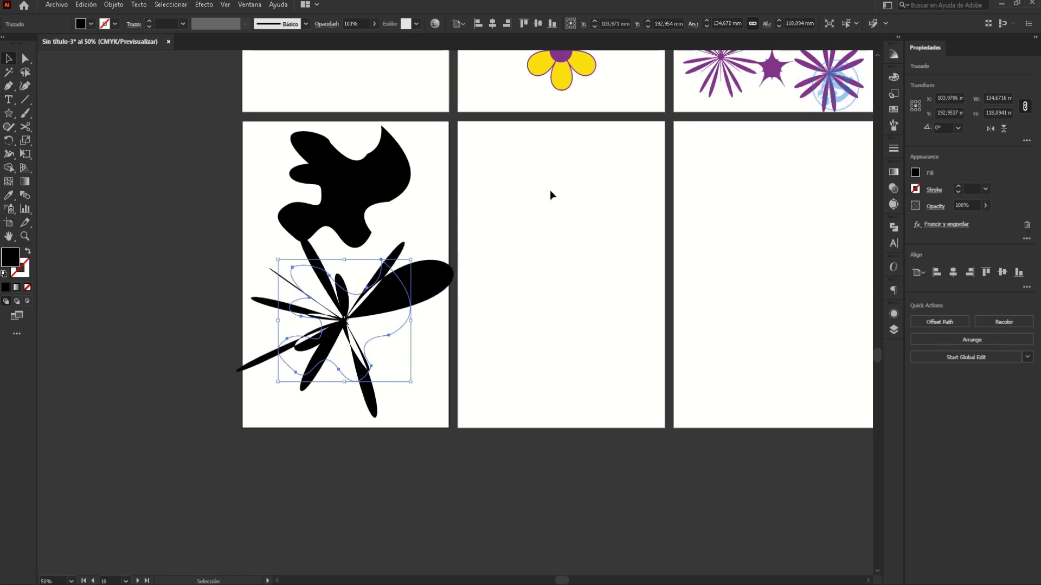
{"action": "scroll", "coordinate": [351, 304], "scroll_direction": "up", "scroll_amount": 2}
{"action": "left_click_drag", "start_coordinate": [470, 216], "coordinate": [461, 246]}
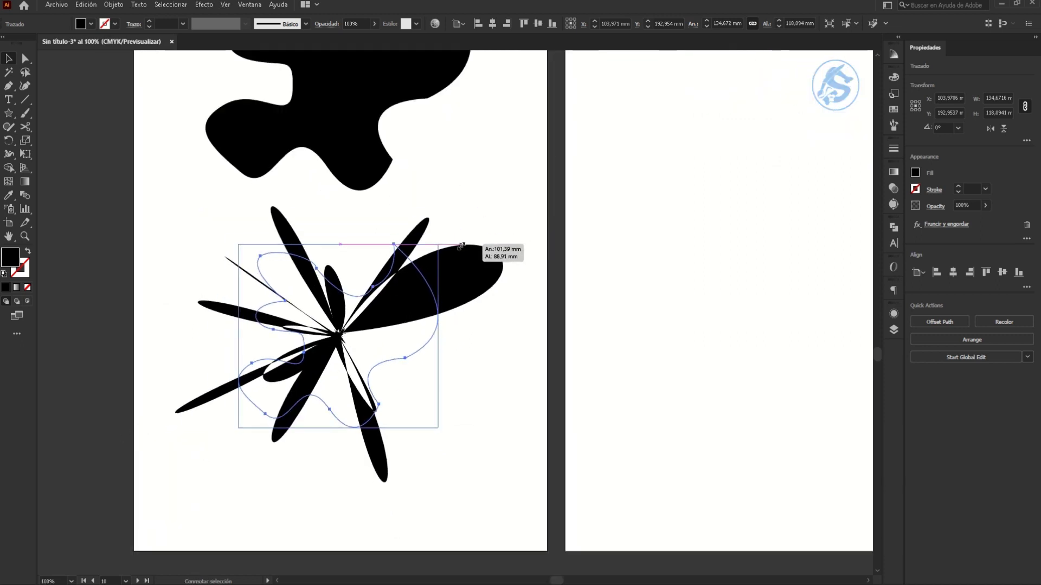
{"action": "left_click", "coordinate": [472, 186]}
{"action": "scroll", "coordinate": [446, 224], "scroll_direction": "up", "scroll_amount": 3}
{"action": "scroll", "coordinate": [437, 243], "scroll_direction": "down", "scroll_amount": 2}
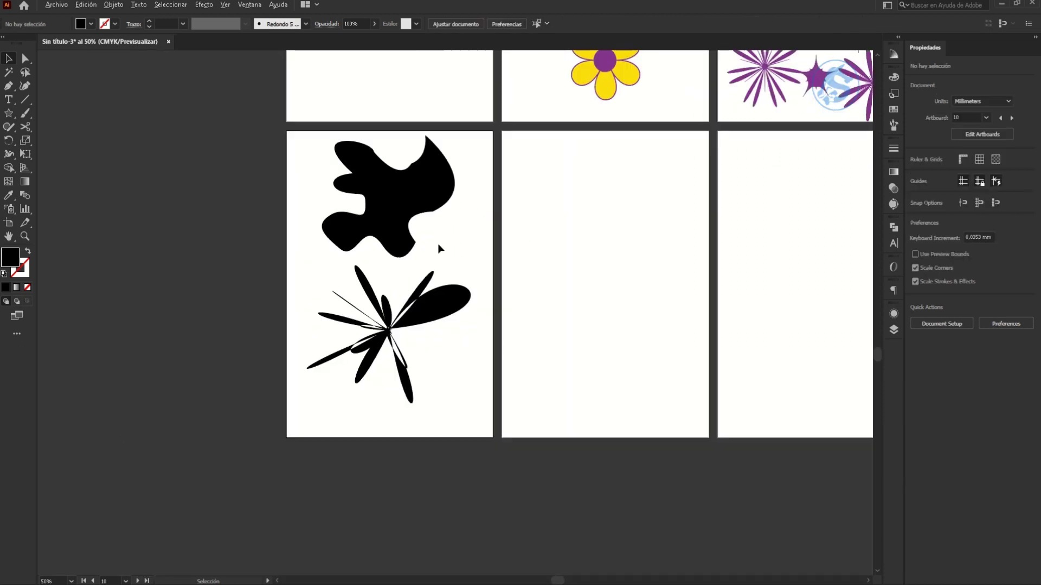
{"action": "scroll", "coordinate": [437, 243], "scroll_direction": "down", "scroll_amount": 1}
{"action": "scroll", "coordinate": [437, 243], "scroll_direction": "up", "scroll_amount": 3}
{"action": "scroll", "coordinate": [454, 208], "scroll_direction": "down", "scroll_amount": 2}
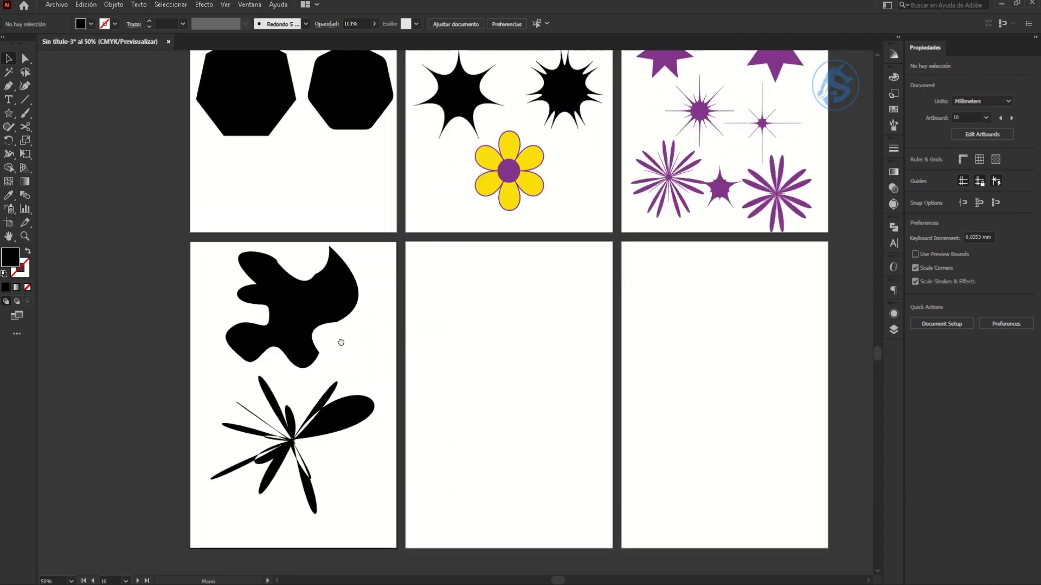
{"action": "scroll", "coordinate": [445, 278], "scroll_direction": "down", "scroll_amount": 2}
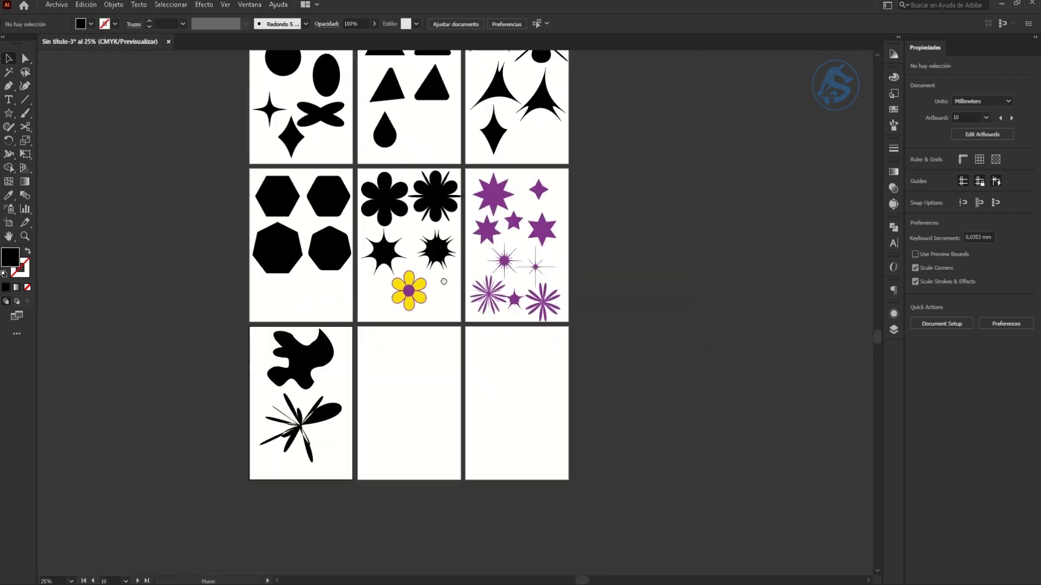
{"action": "scroll", "coordinate": [550, 235], "scroll_direction": "up", "scroll_amount": 4}
{"action": "scroll", "coordinate": [550, 235], "scroll_direction": "right", "scroll_amount": 3}
{"action": "scroll", "coordinate": [550, 235], "scroll_direction": "up", "scroll_amount": 3}
{"action": "scroll", "coordinate": [271, 243], "scroll_direction": "down", "scroll_amount": 1}
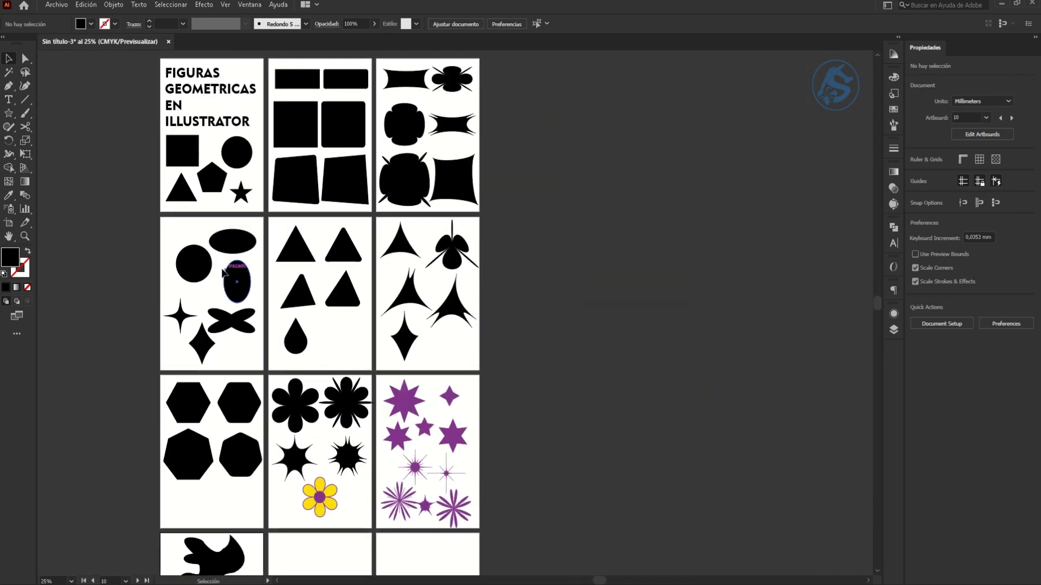
{"action": "scroll", "coordinate": [228, 271], "scroll_direction": "down", "scroll_amount": 1}
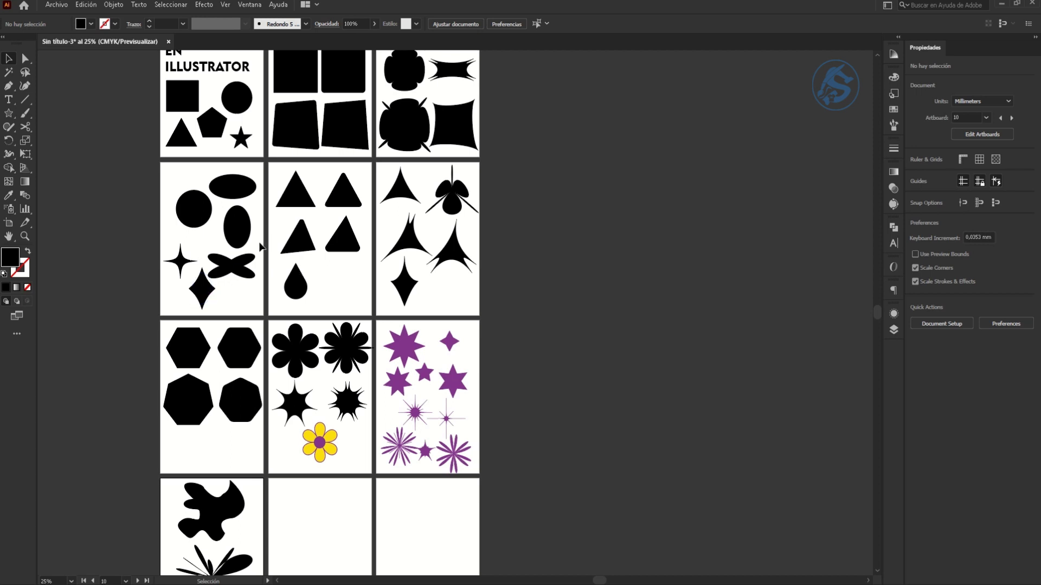
{"action": "scroll", "coordinate": [260, 247], "scroll_direction": "up", "scroll_amount": 2}
{"action": "scroll", "coordinate": [249, 244], "scroll_direction": "up", "scroll_amount": 1}
{"action": "scroll", "coordinate": [240, 248], "scroll_direction": "down", "scroll_amount": 1}
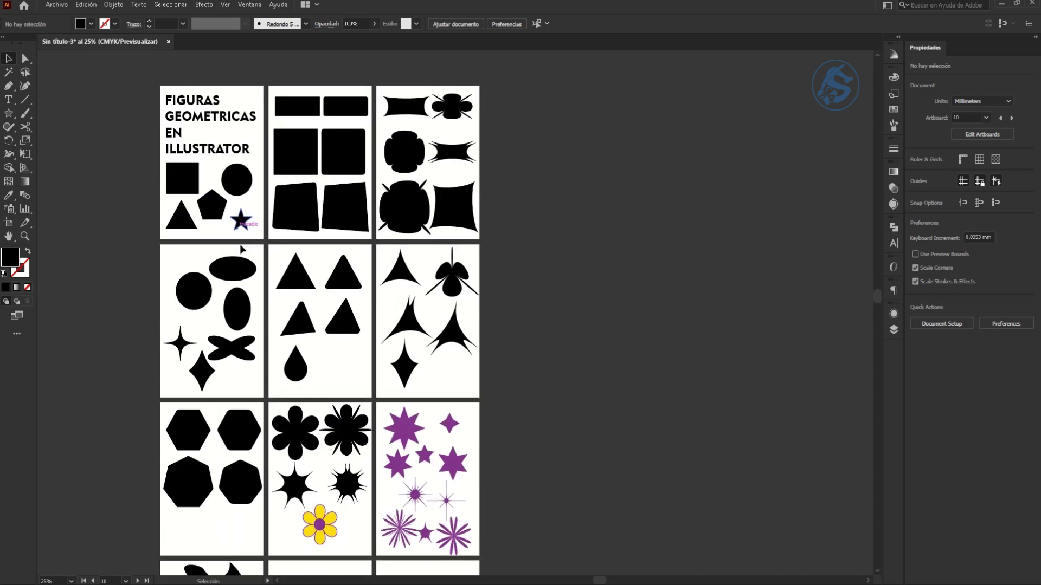
{"action": "scroll", "coordinate": [243, 246], "scroll_direction": "down", "scroll_amount": 1}
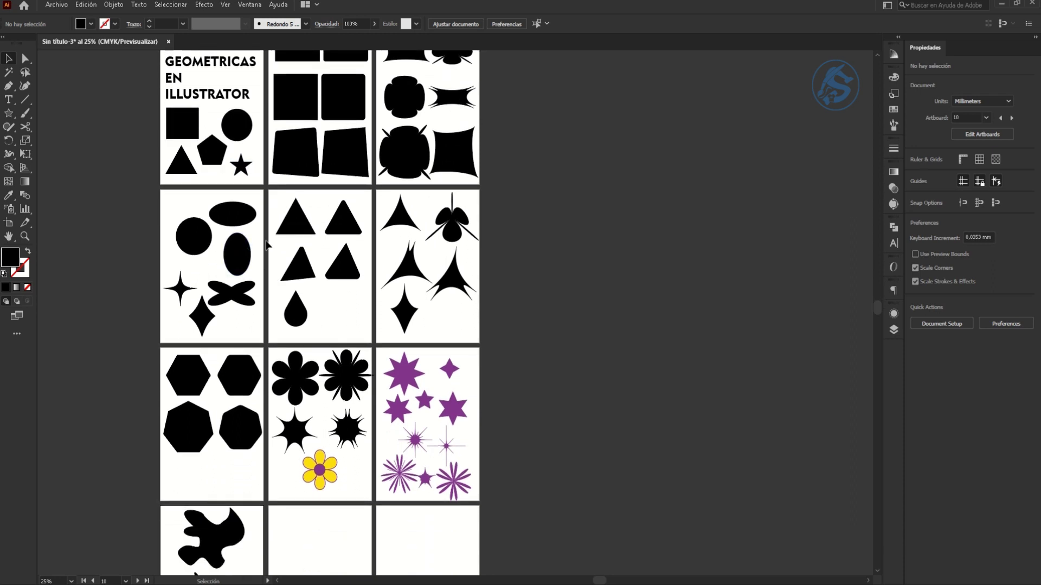